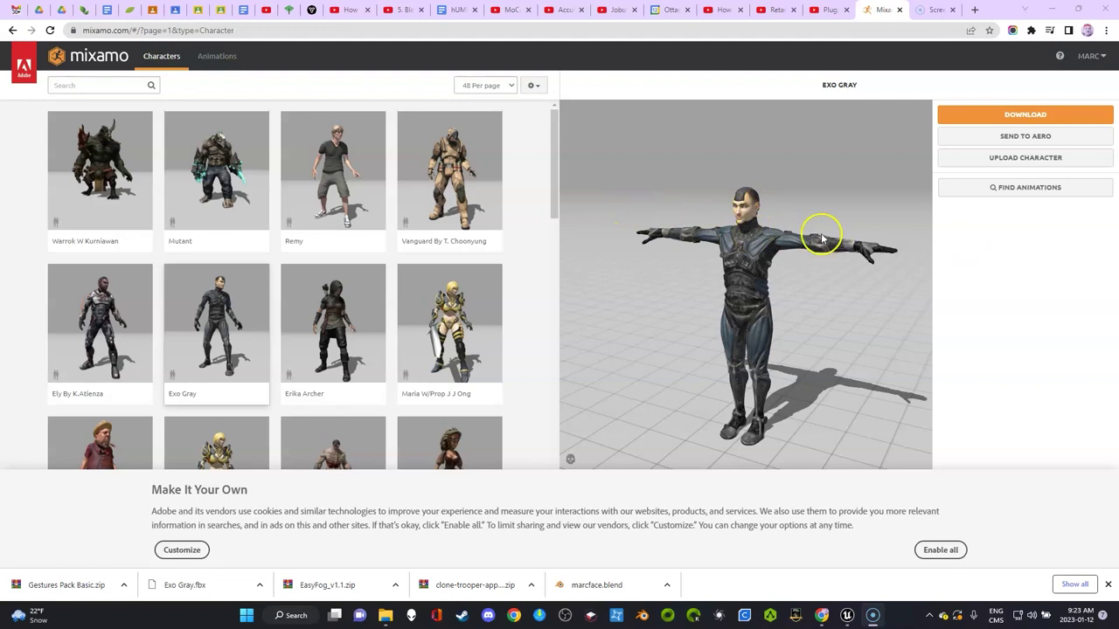
Step: Download the Exo Gray character as FBX Binary (.fbx) in T-pose
left_click(1046, 120)
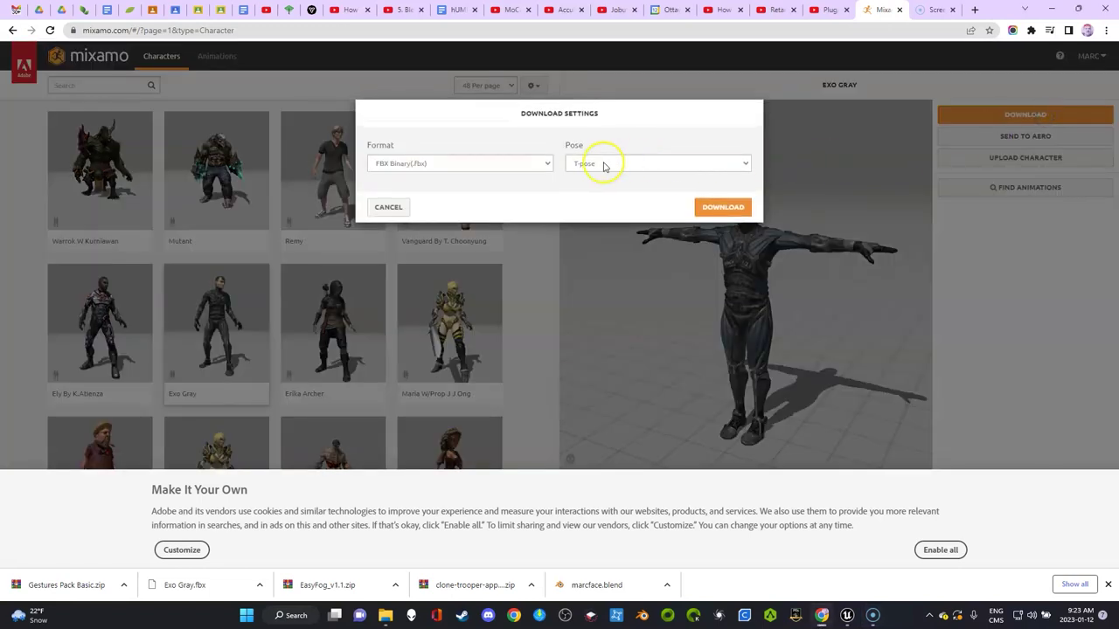
left_click(696, 208)
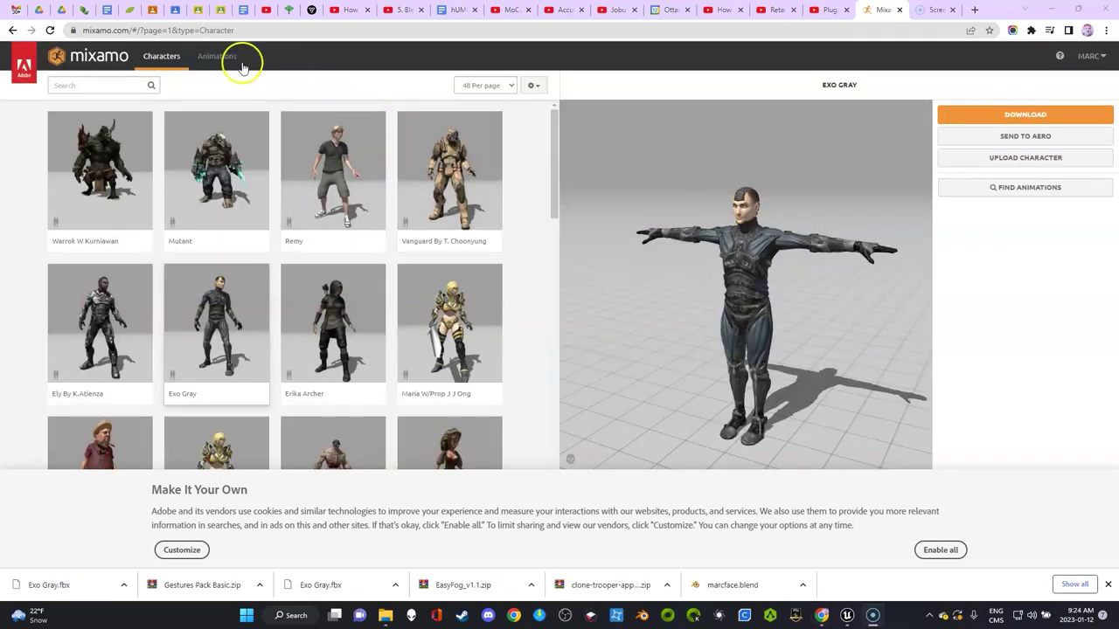
Step: Search Mixamo's Animations for 'GESTURE' and browse the 189 results
left_click(231, 56)
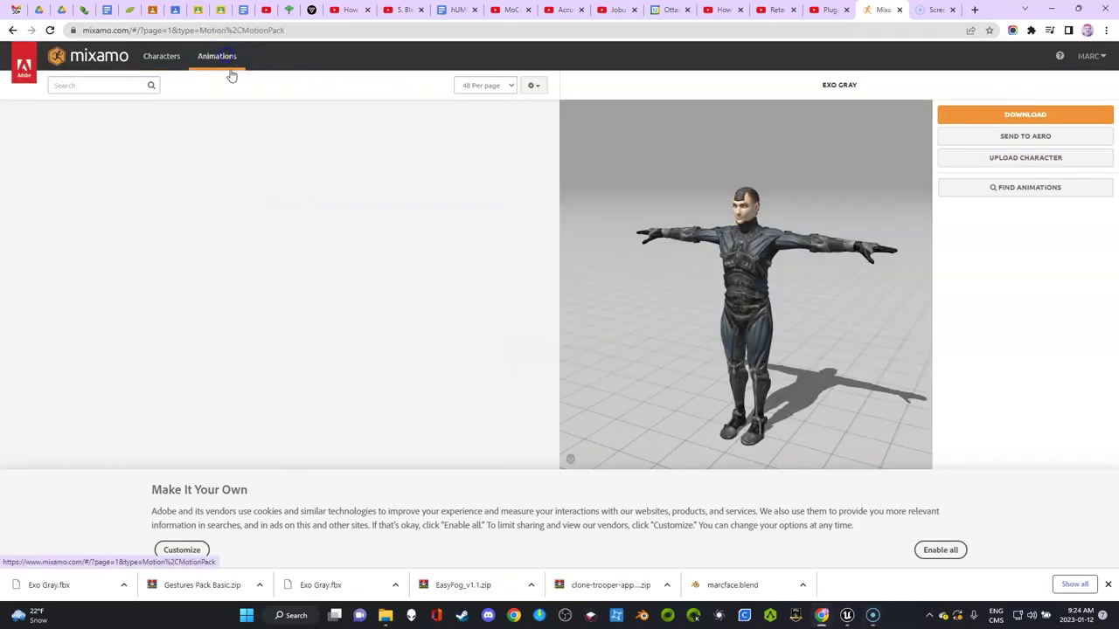
left_click(143, 85)
left_click(121, 82)
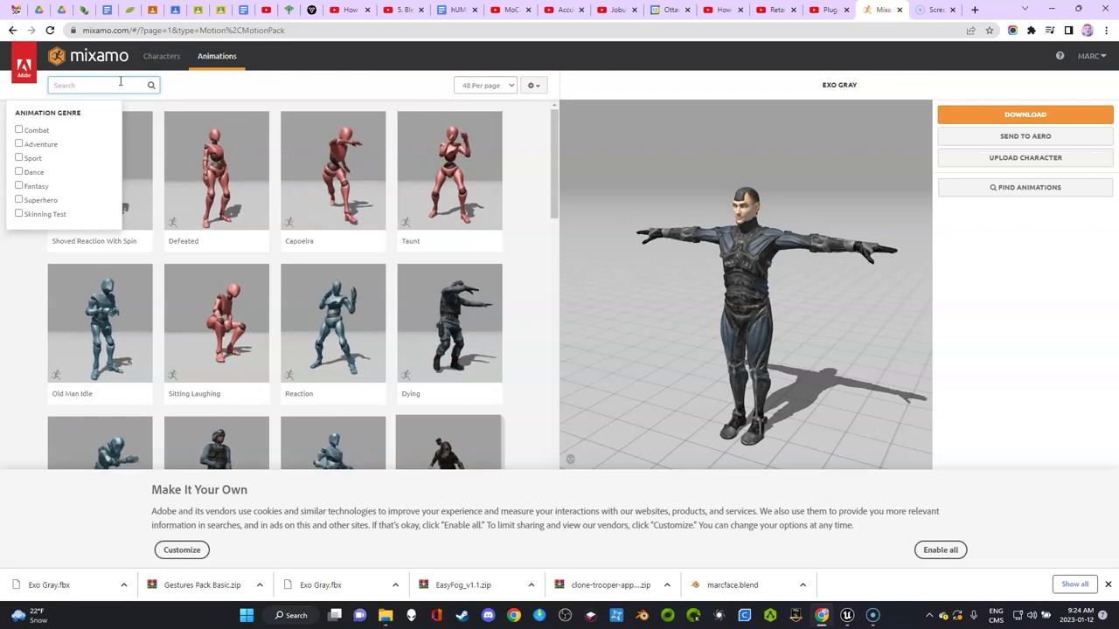
type("GESTURE")
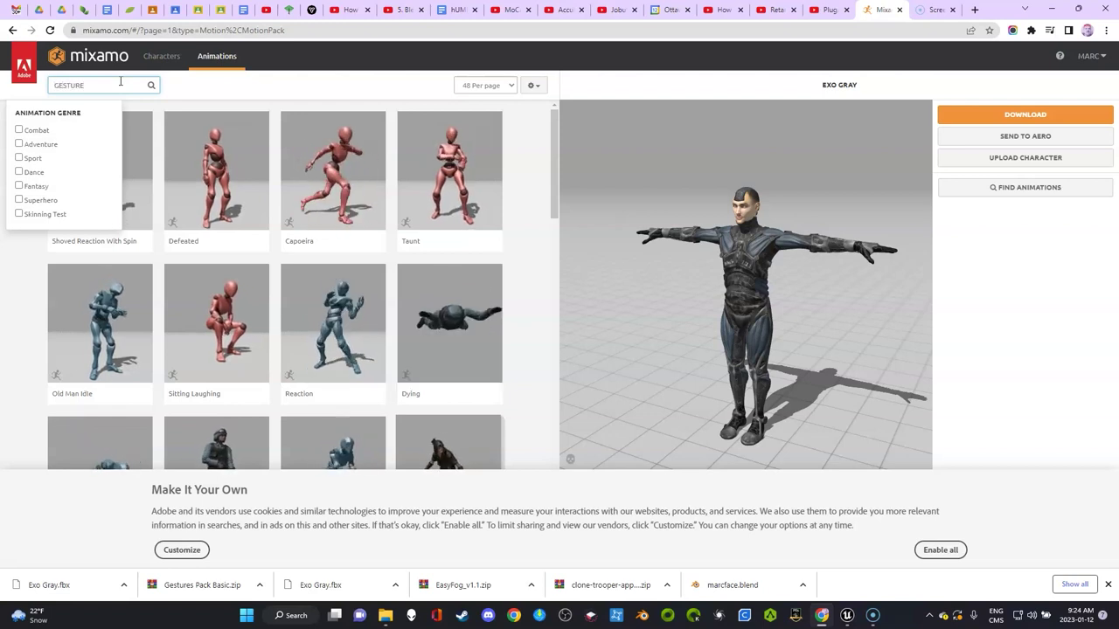
key("Return")
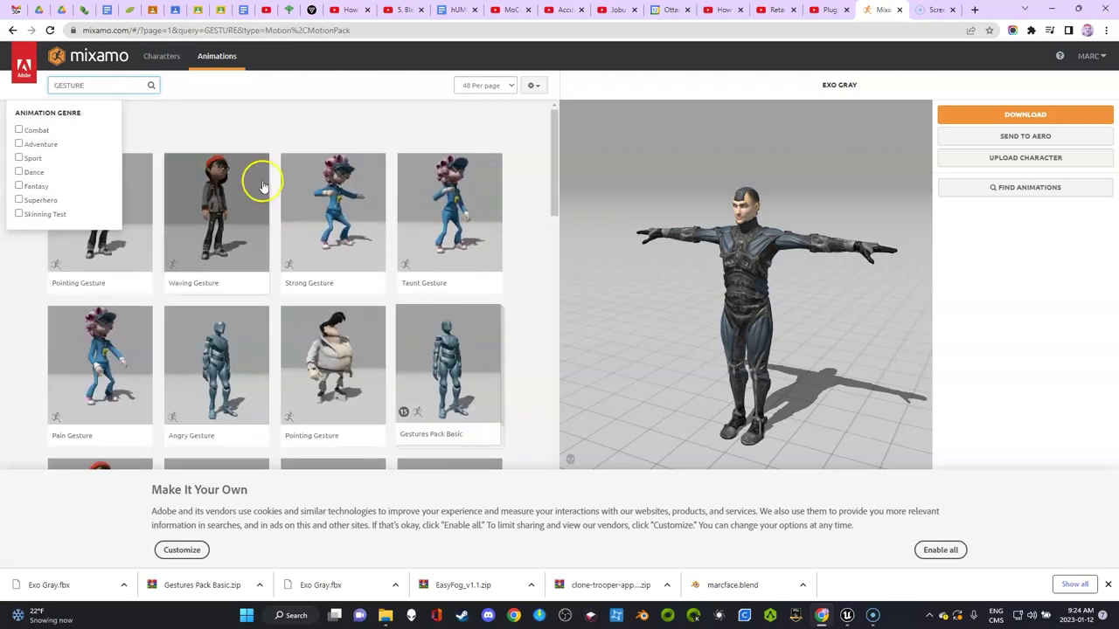
left_click(166, 57)
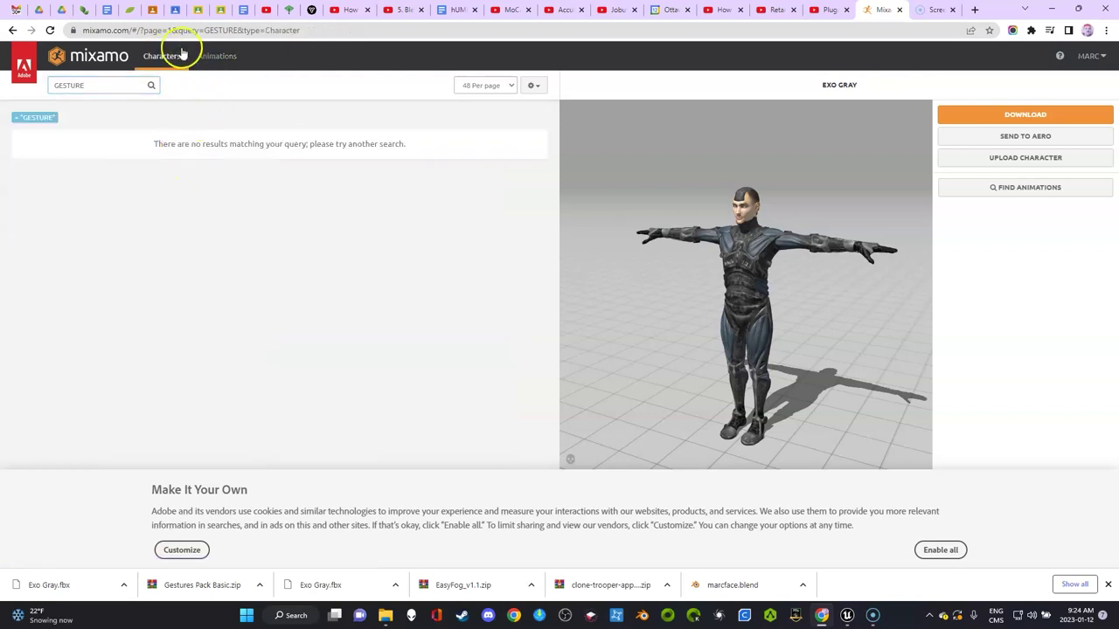
left_click(208, 56)
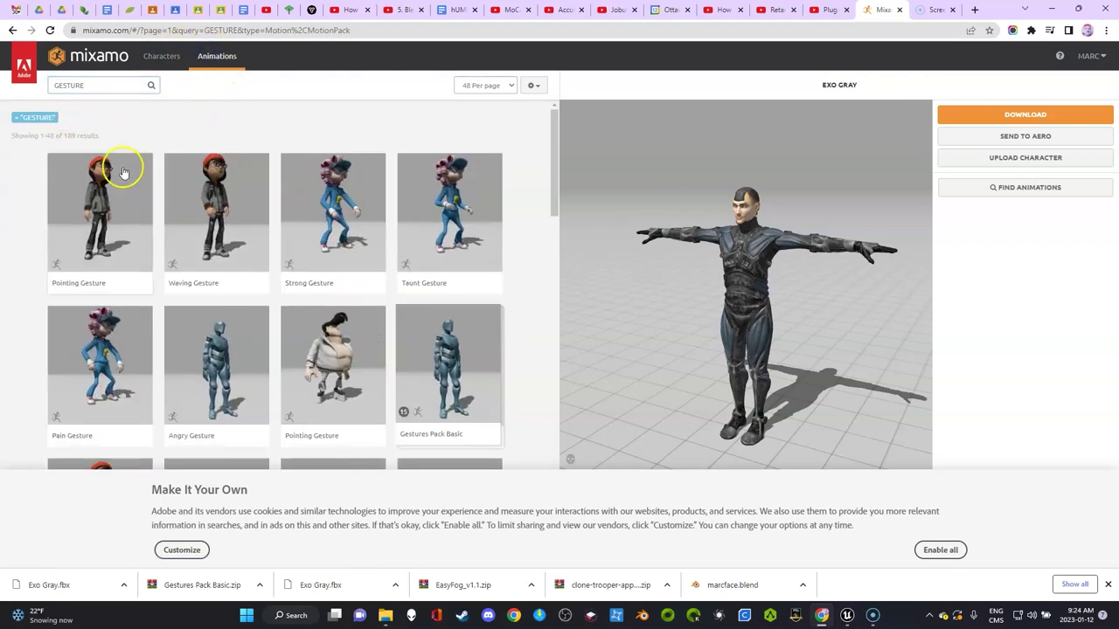
scroll(148, 184, "down", 3)
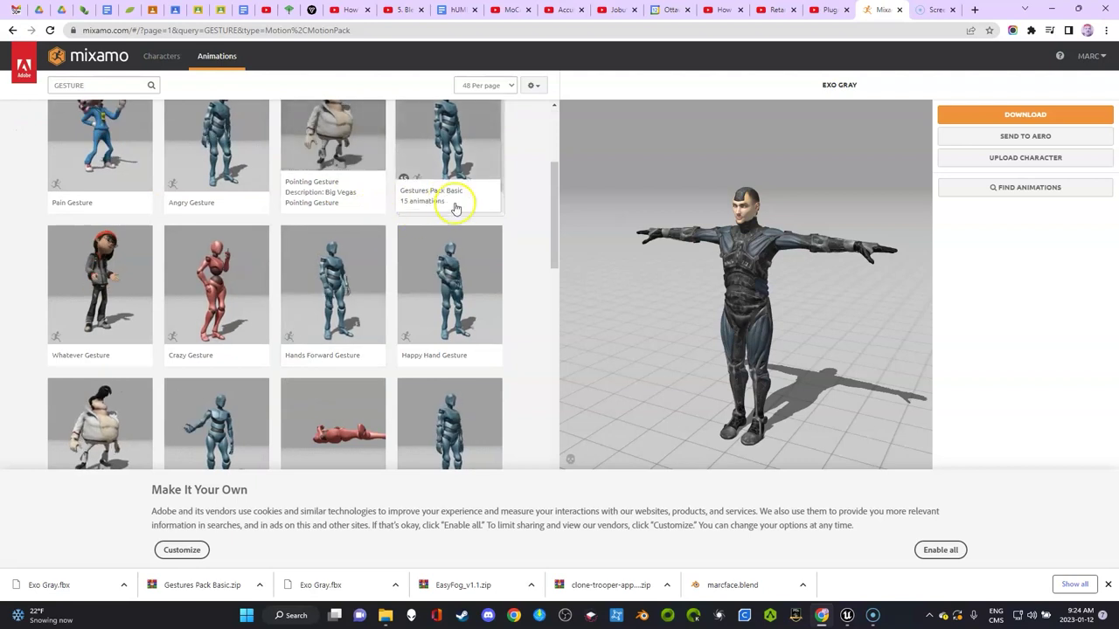
scroll(467, 236, "up", 2)
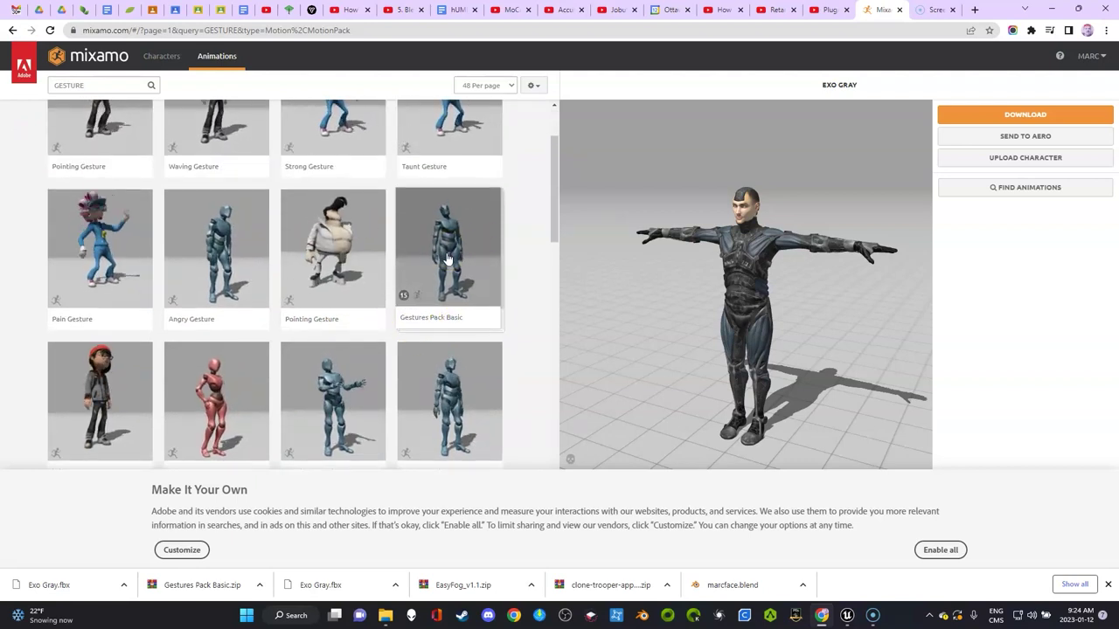
Step: Apply Gestures Pack Basic to Exo Gray and download it as FBX at 30 fps
left_click(448, 271)
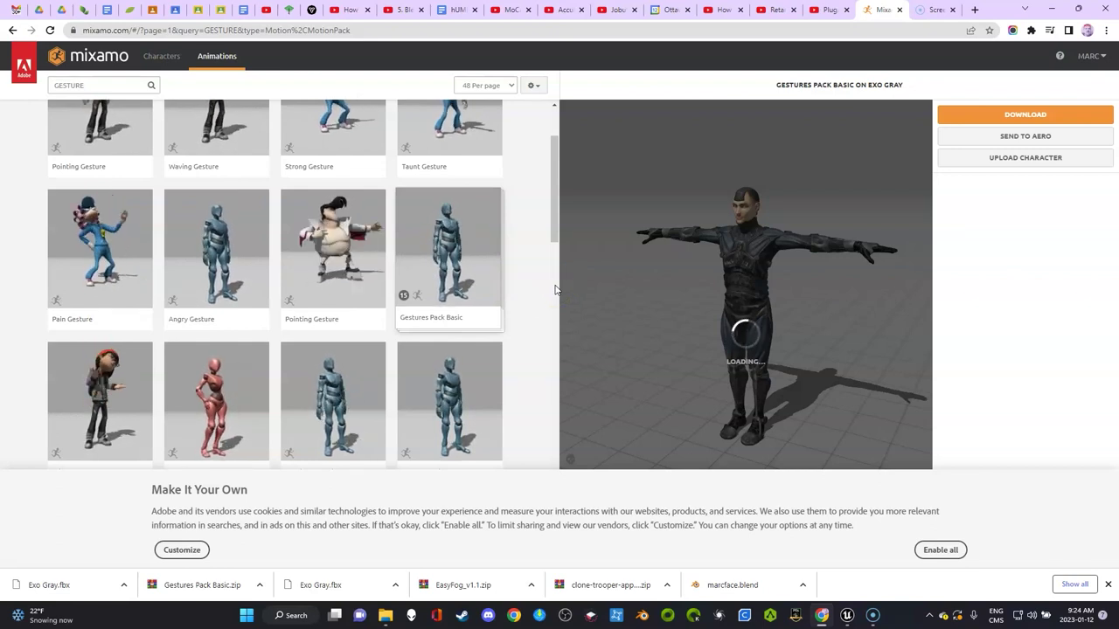
left_click_drag(829, 250, 817, 277)
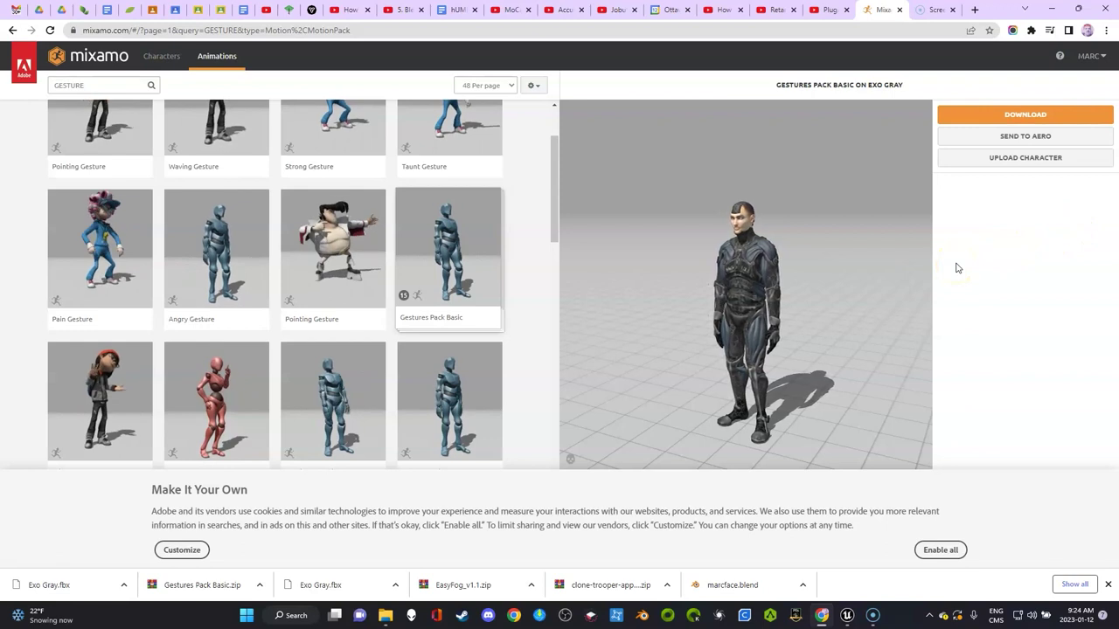
left_click(1025, 113)
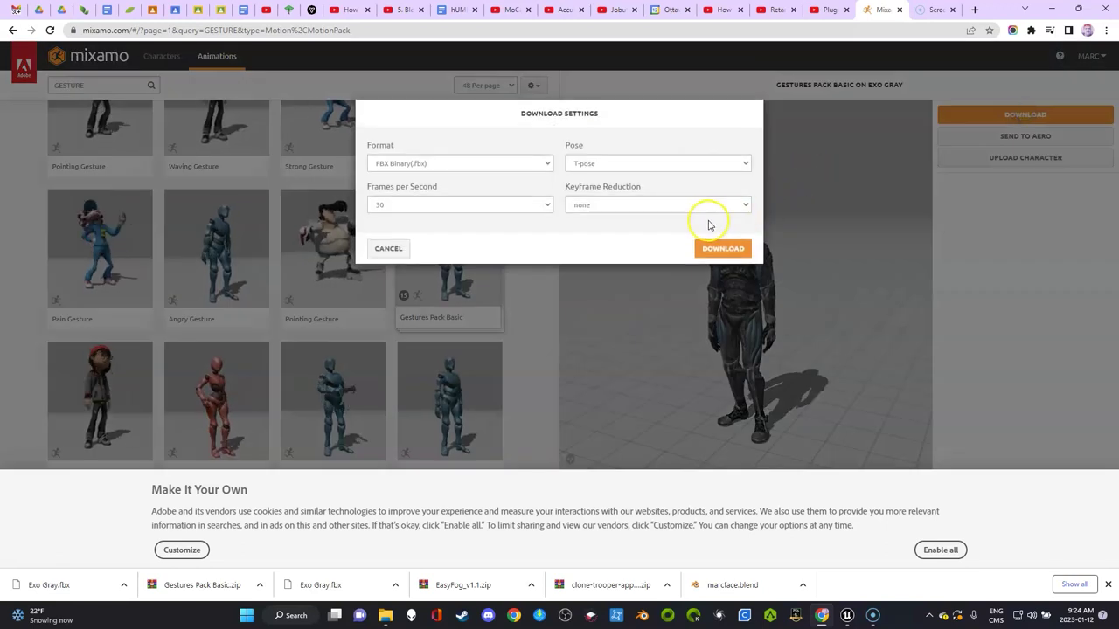
left_click(723, 248)
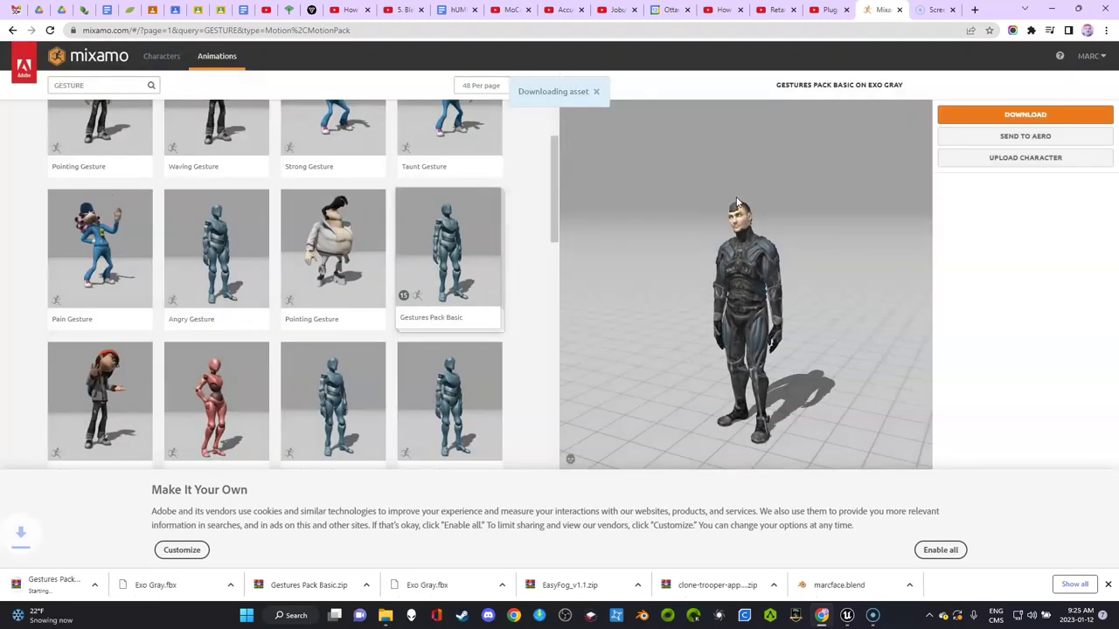
Step: Cancel the Gestures Pack Basic.zip download and switch to the Unreal Editor project
left_click(118, 585)
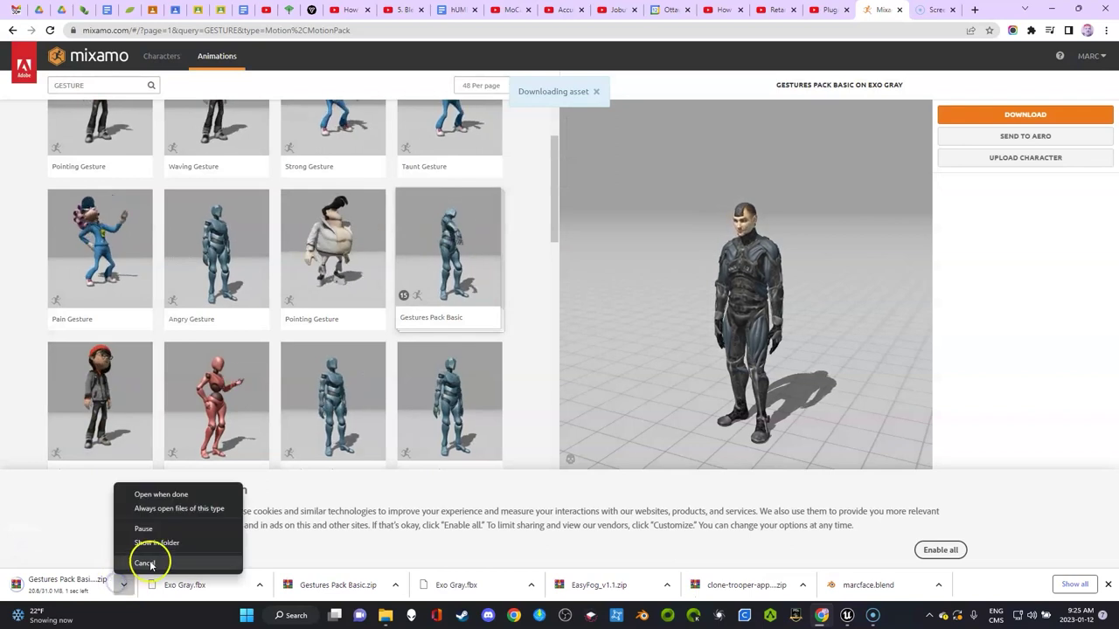
left_click(144, 563)
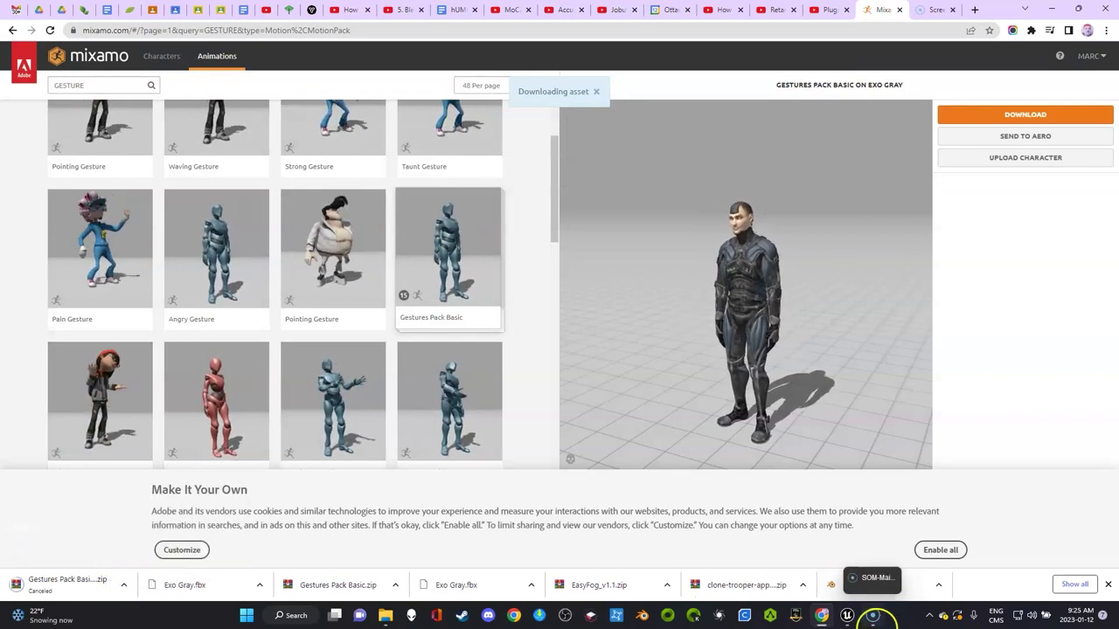
left_click(846, 615)
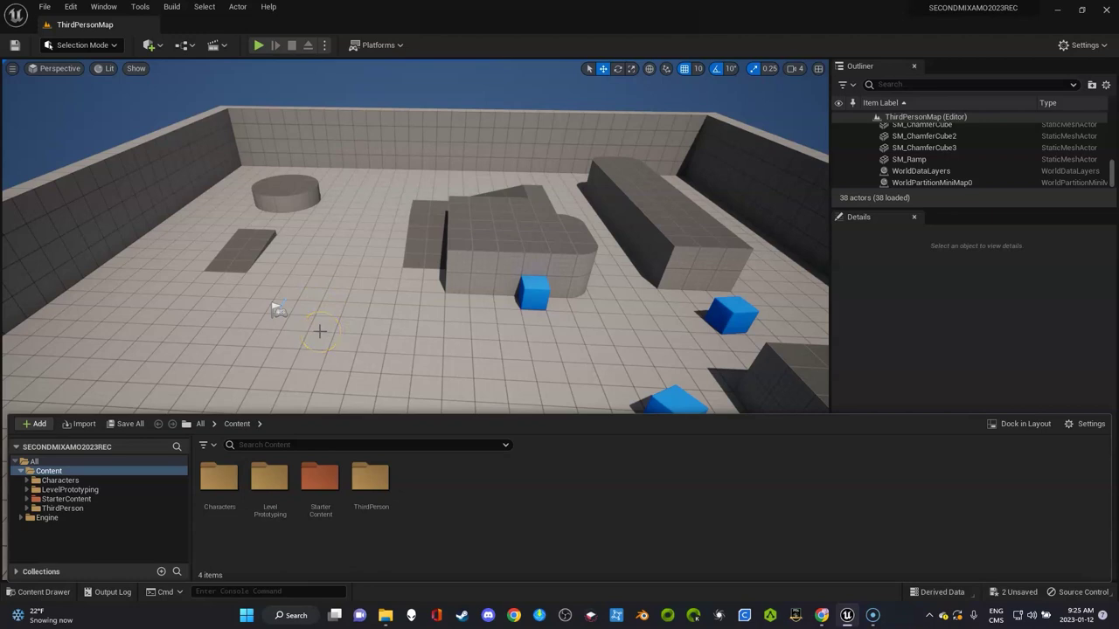
Step: Create a new folder named mIXAMO1 in the Content Browser
right_click(430, 499)
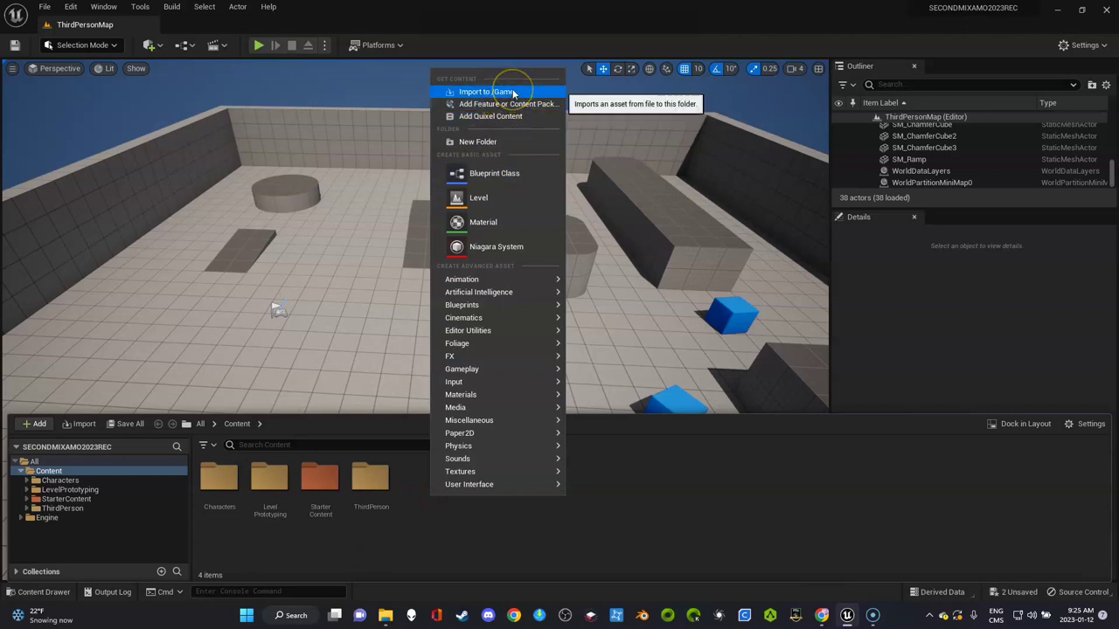
left_click(500, 141)
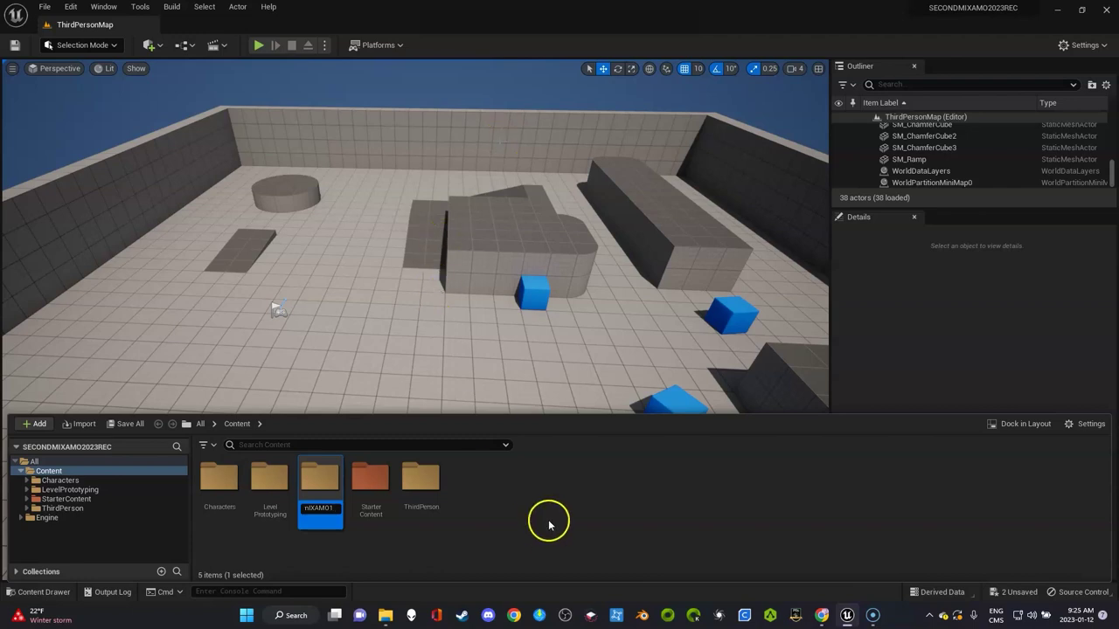
key("Return")
Step: Set the mIXAMO1 folder colour to blue
right_click(328, 484)
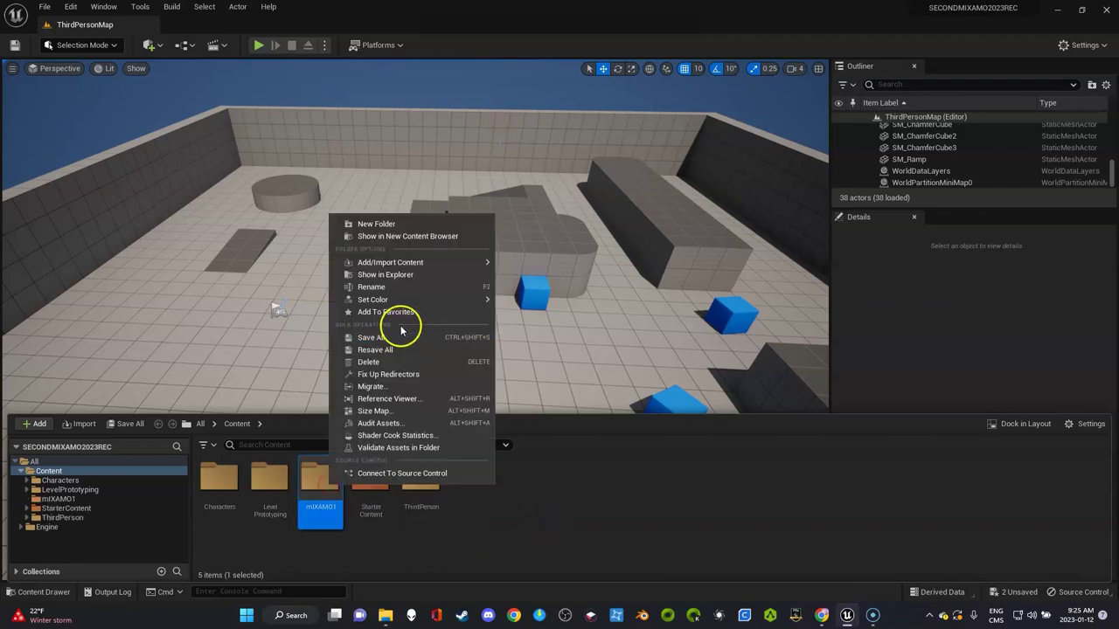
mouse_move(443, 299)
left_click(528, 308)
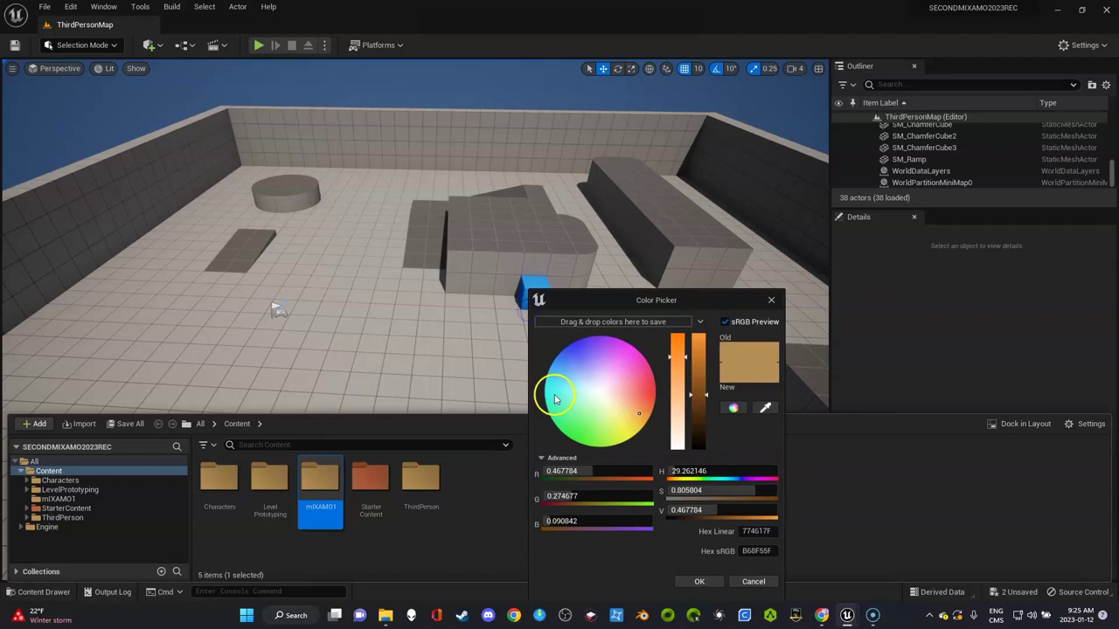
left_click(577, 368)
left_click(699, 581)
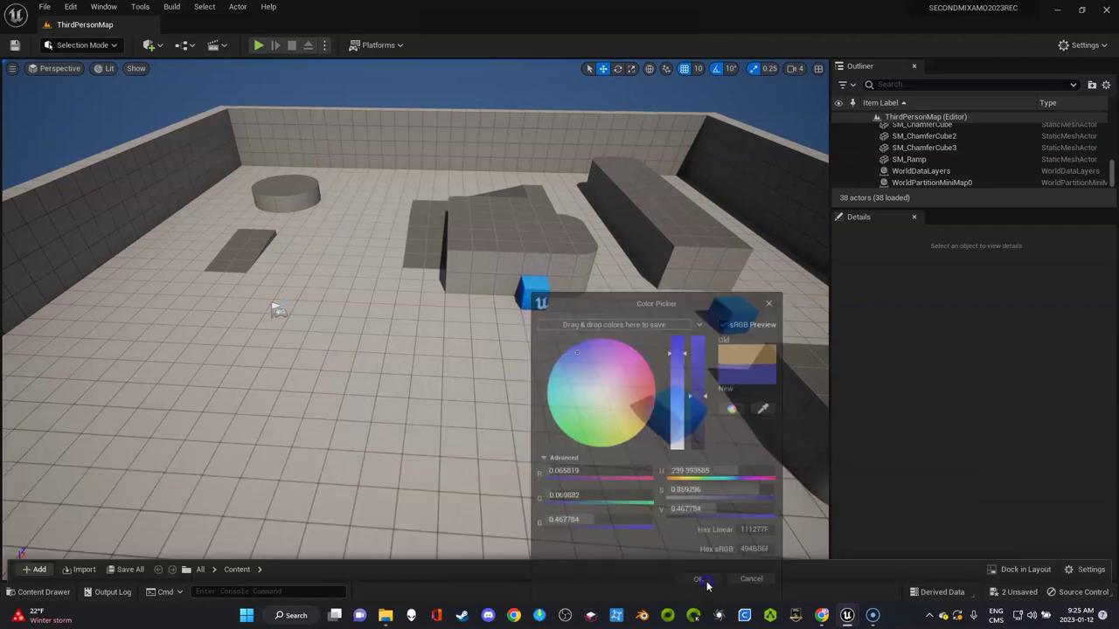
key("ctrl+space")
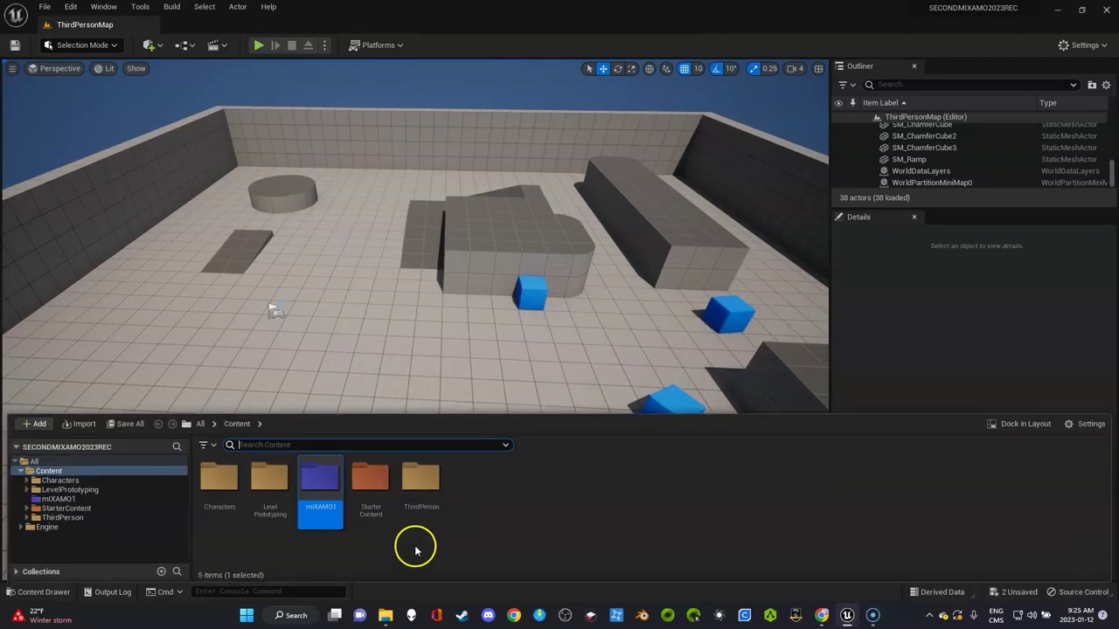
Step: Import Downloads\Exo Gray.fbx into /Game/mIXAMO1 using Import All
double_click(323, 485)
right_click(330, 500)
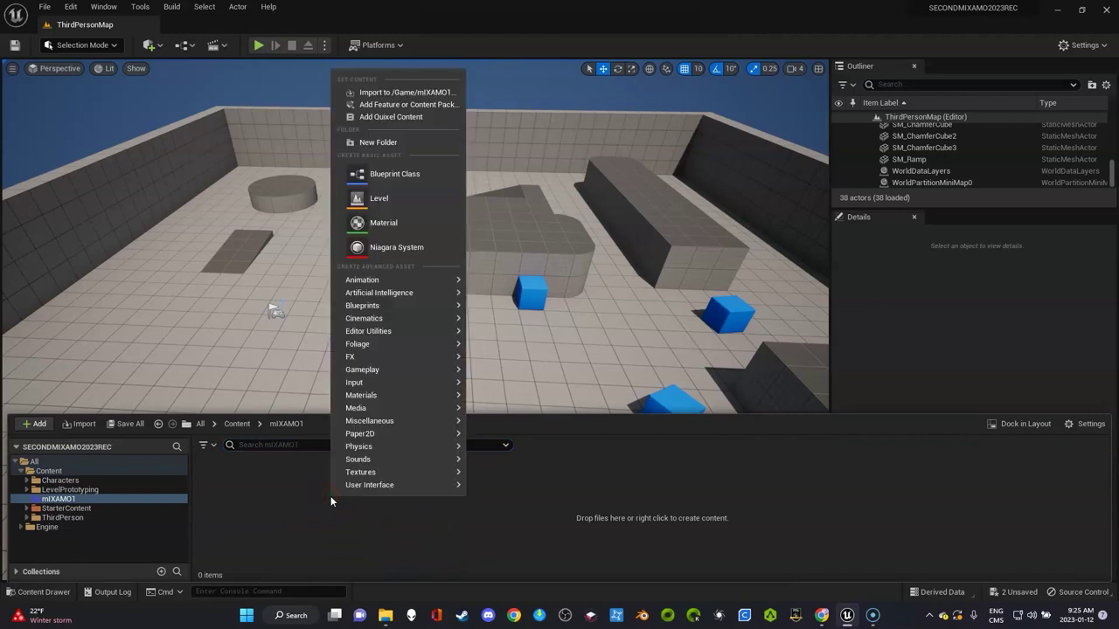
left_click(398, 94)
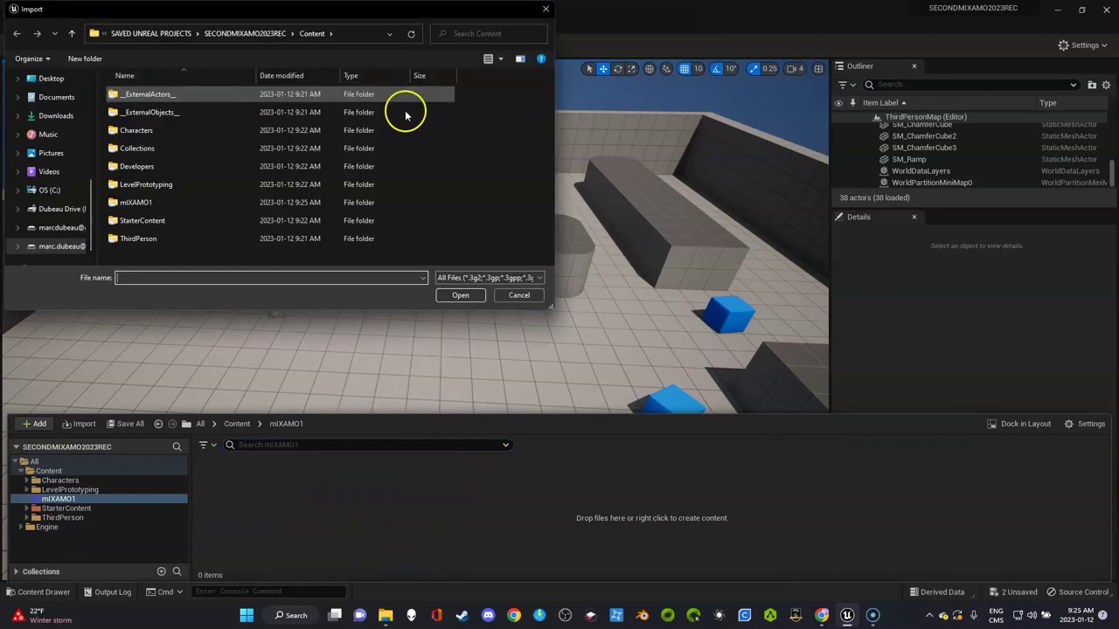
left_click(73, 98)
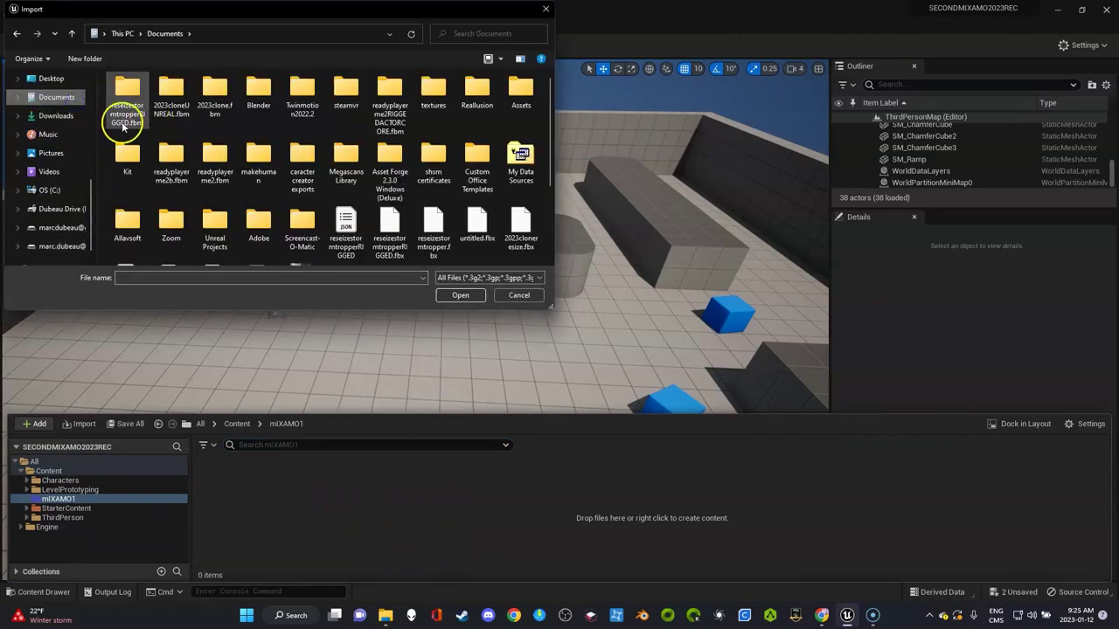
left_click(62, 117)
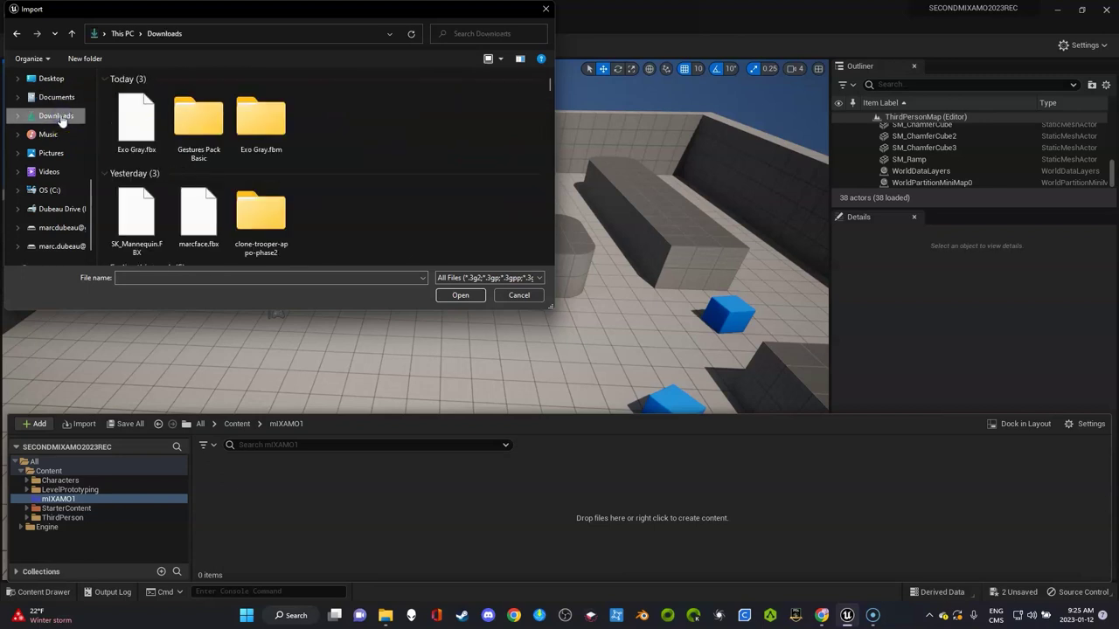
left_click(136, 118)
double_click(135, 118)
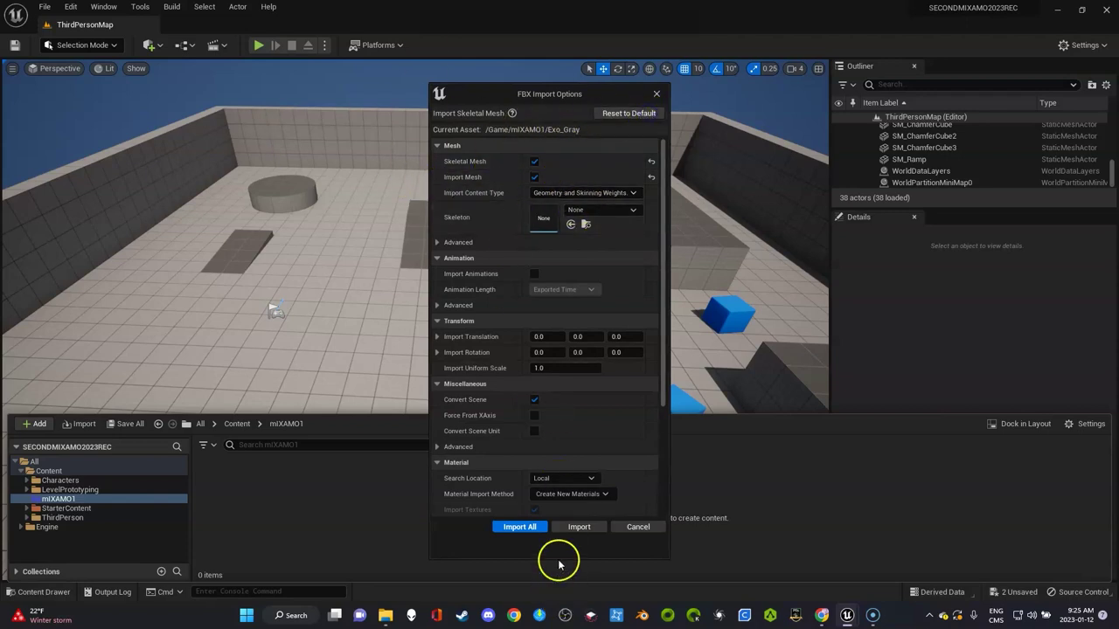
left_click(519, 528)
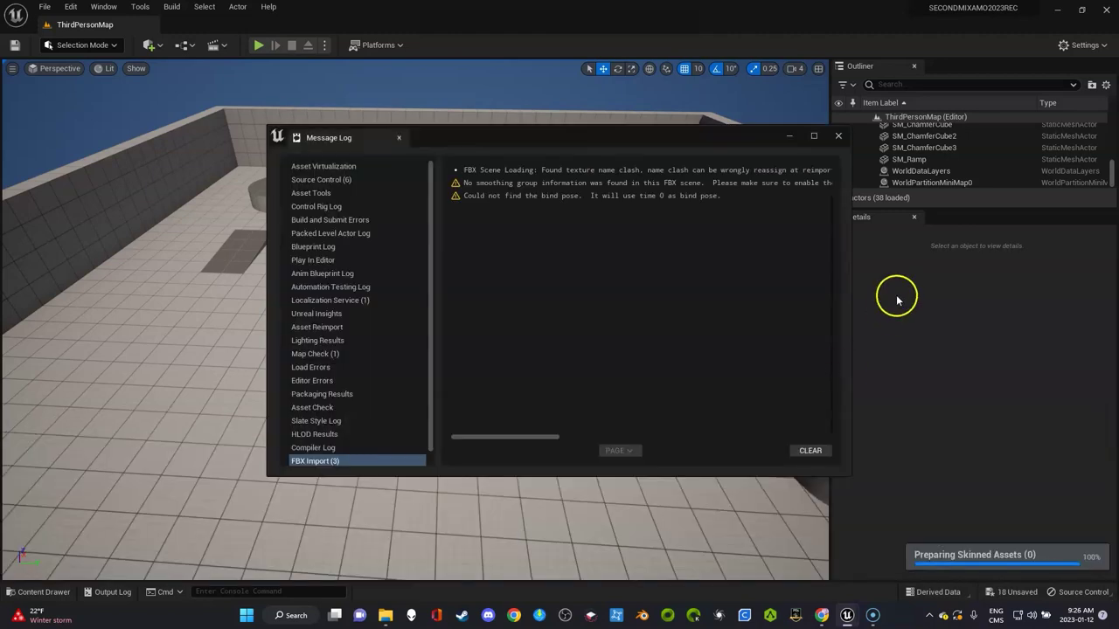
left_click(839, 136)
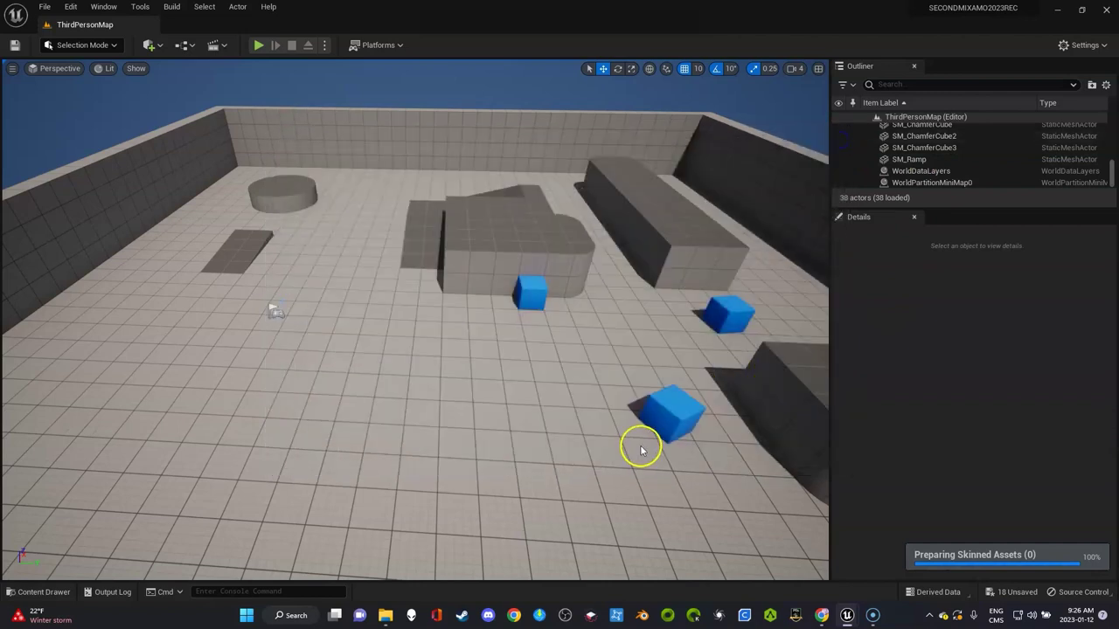
Step: Open the Exo_Gray skeletal mesh and zoom the preview onto its face
key("ctrl+space")
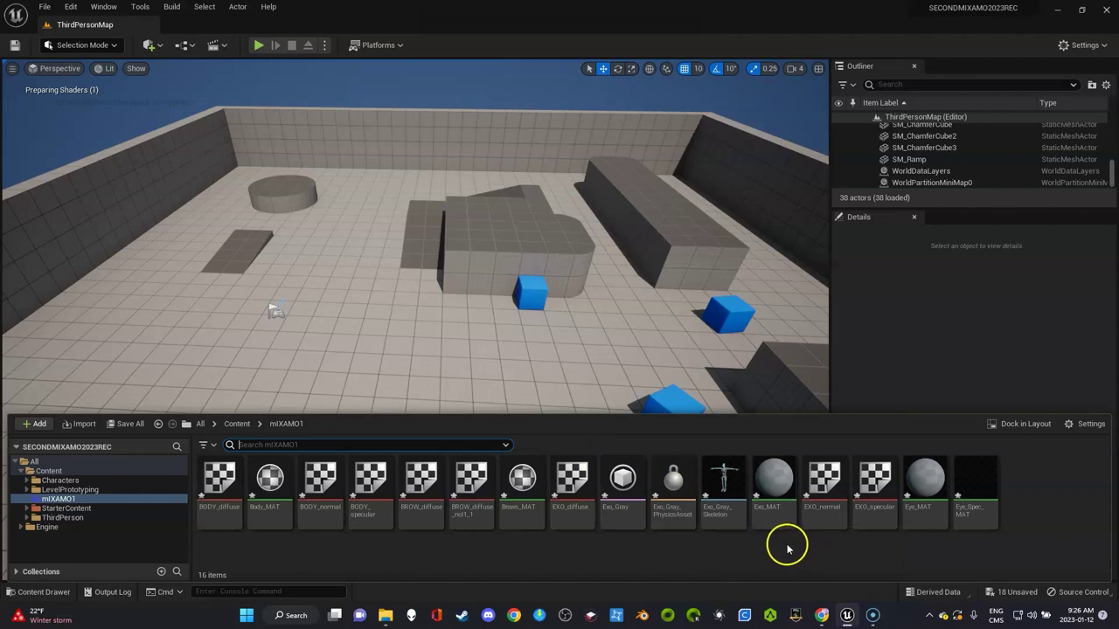
left_click(624, 479)
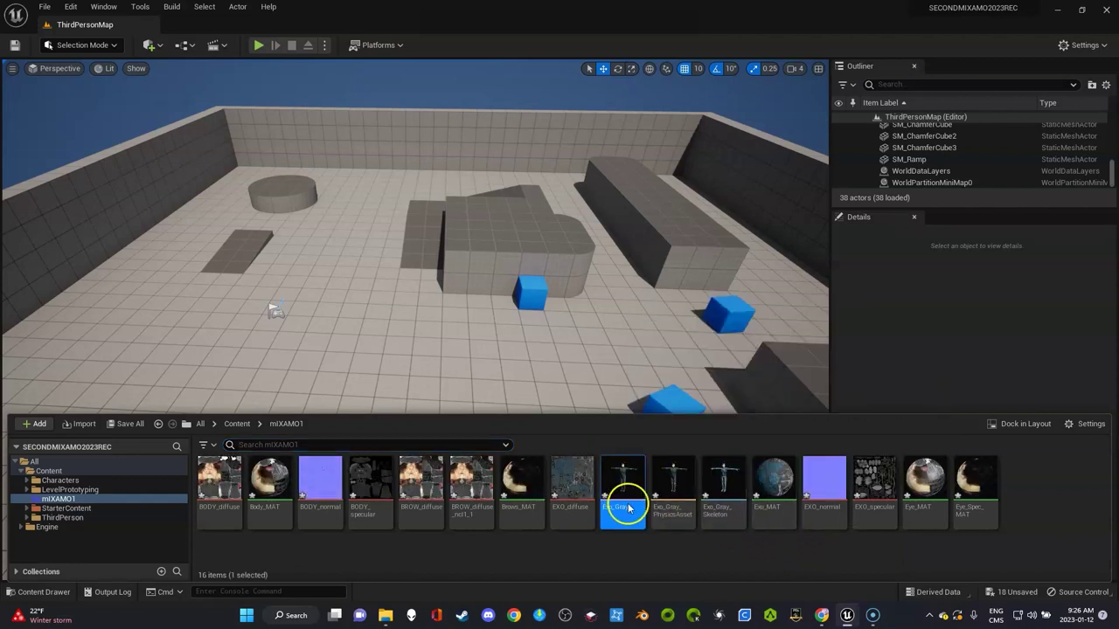
double_click(626, 485)
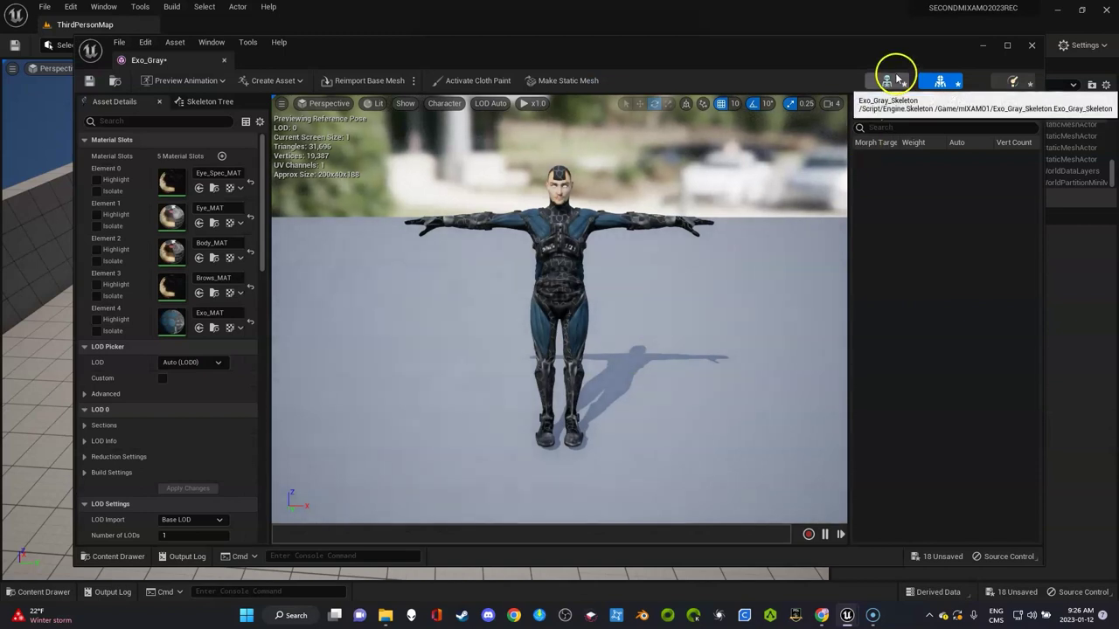
scroll(619, 188, "up", 4)
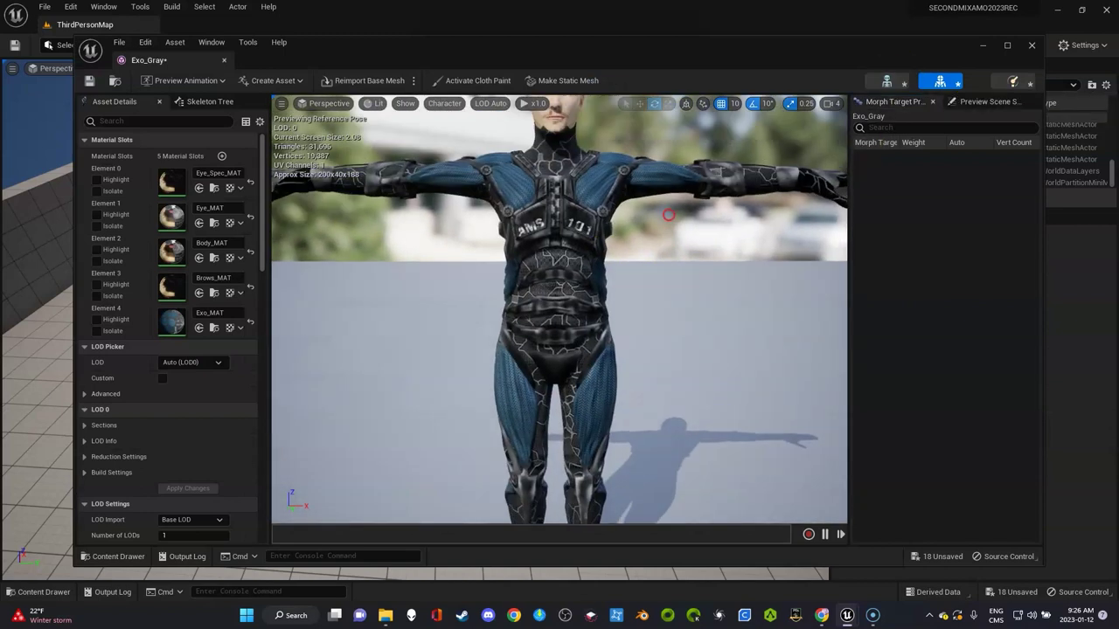
scroll(664, 219, "up", 5)
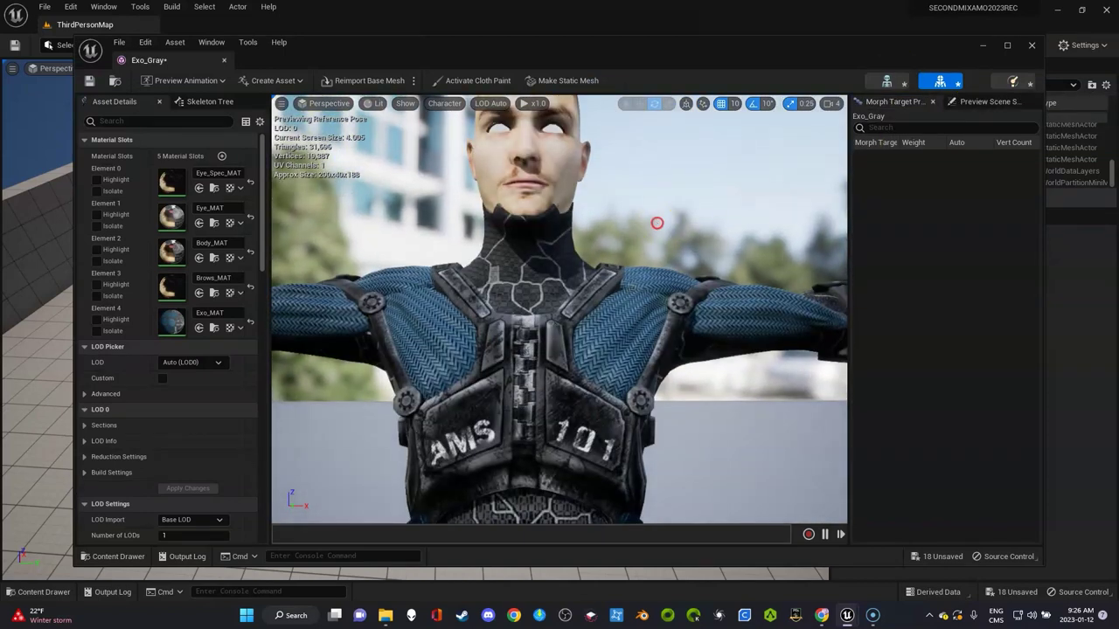
middle_click_drag(658, 223, 662, 205)
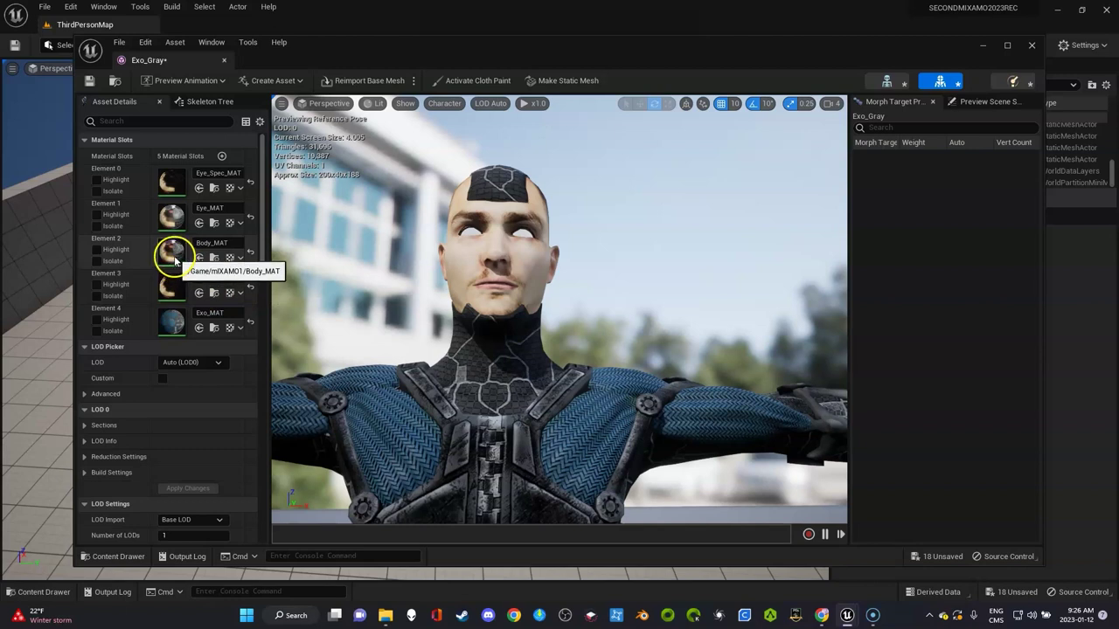
Step: Set Eye_MAT's Blend Mode to Translucent, apply the change and save it
double_click(170, 217)
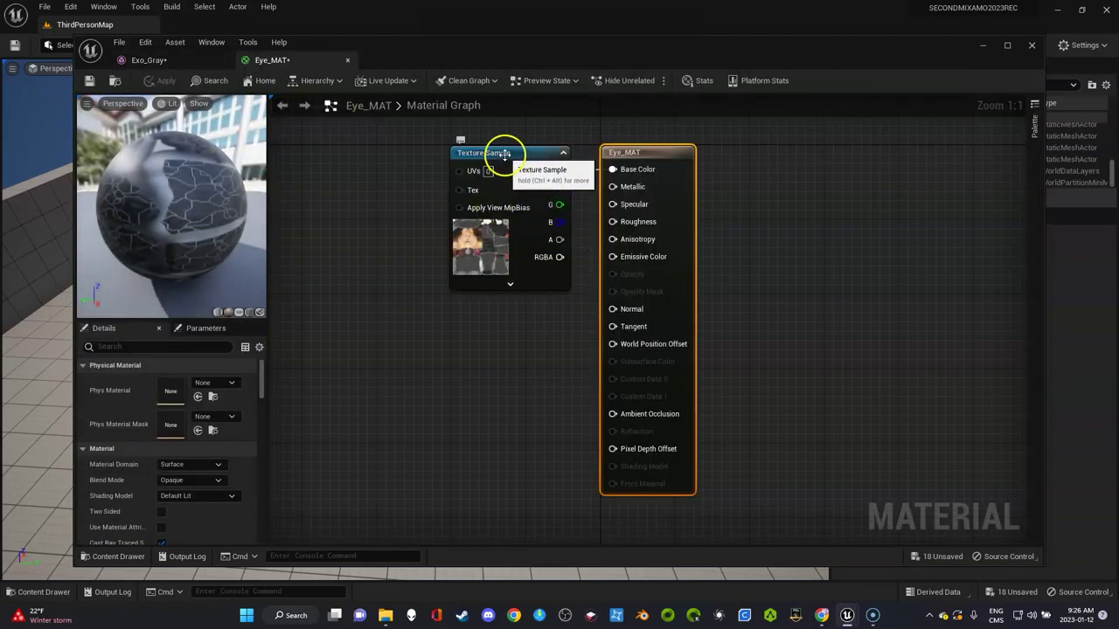
left_click_drag(502, 150, 483, 141)
scroll(223, 477, "down", 1)
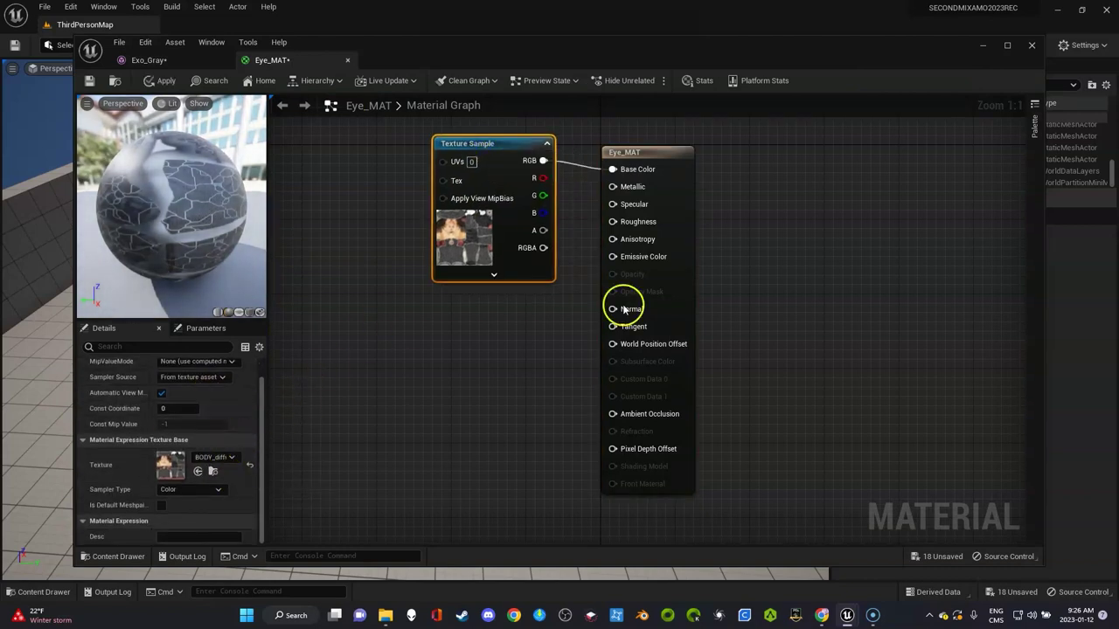
left_click(638, 174)
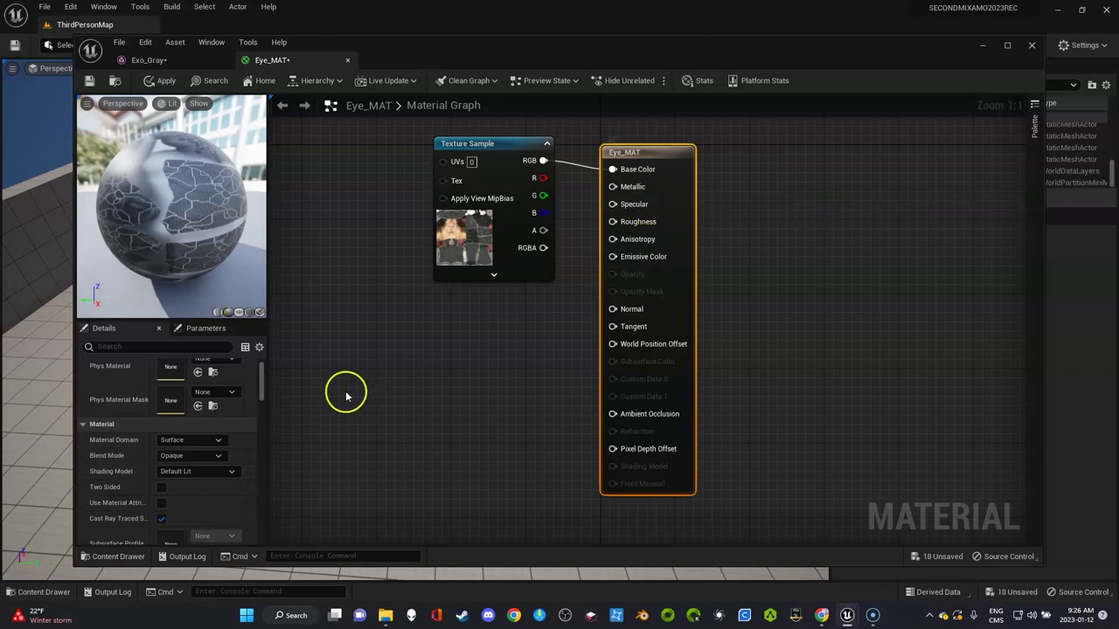
left_click(216, 457)
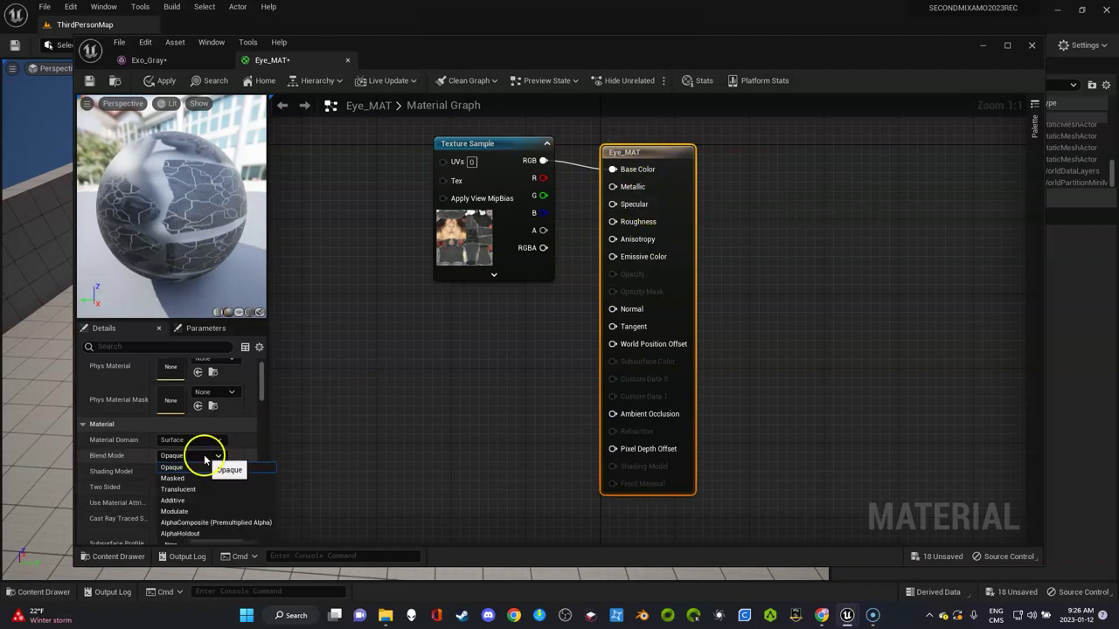
left_click(201, 489)
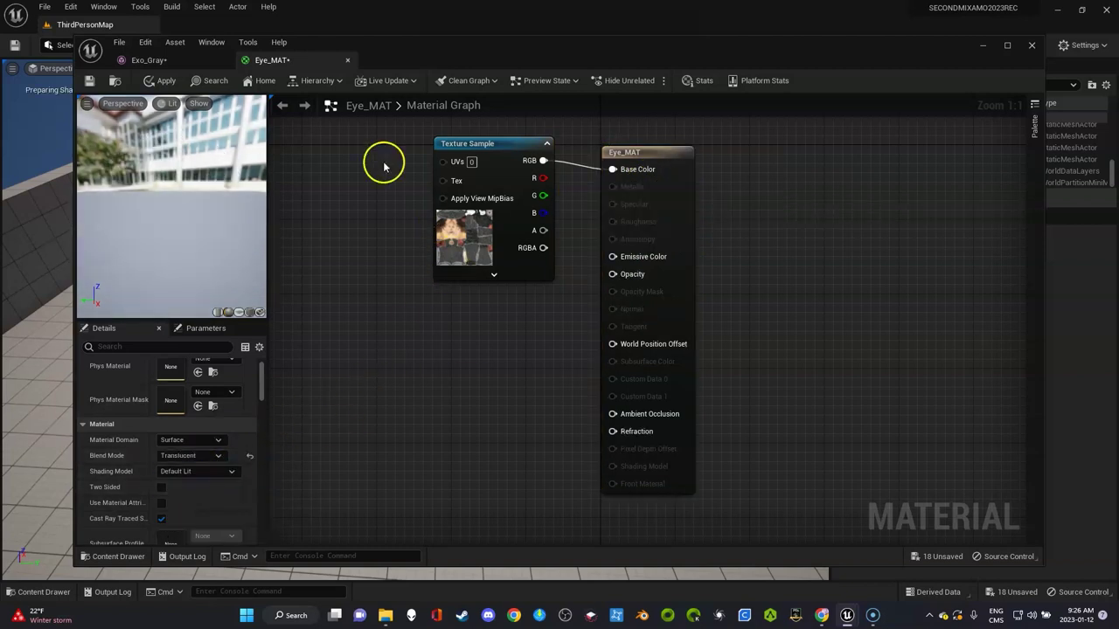
left_click(151, 81)
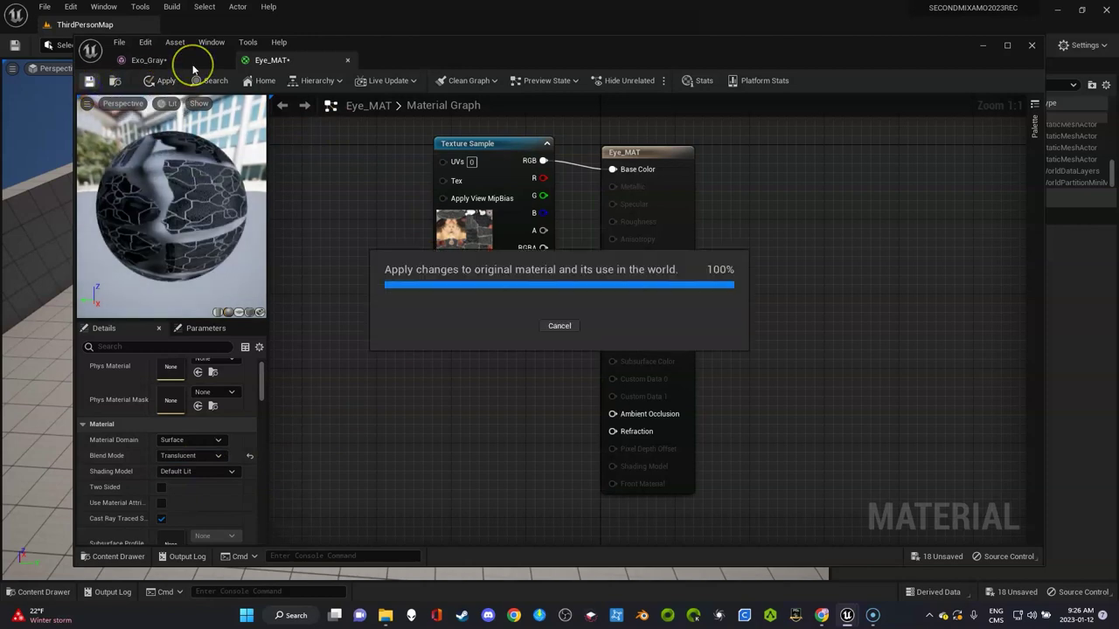
key("ctrl+s")
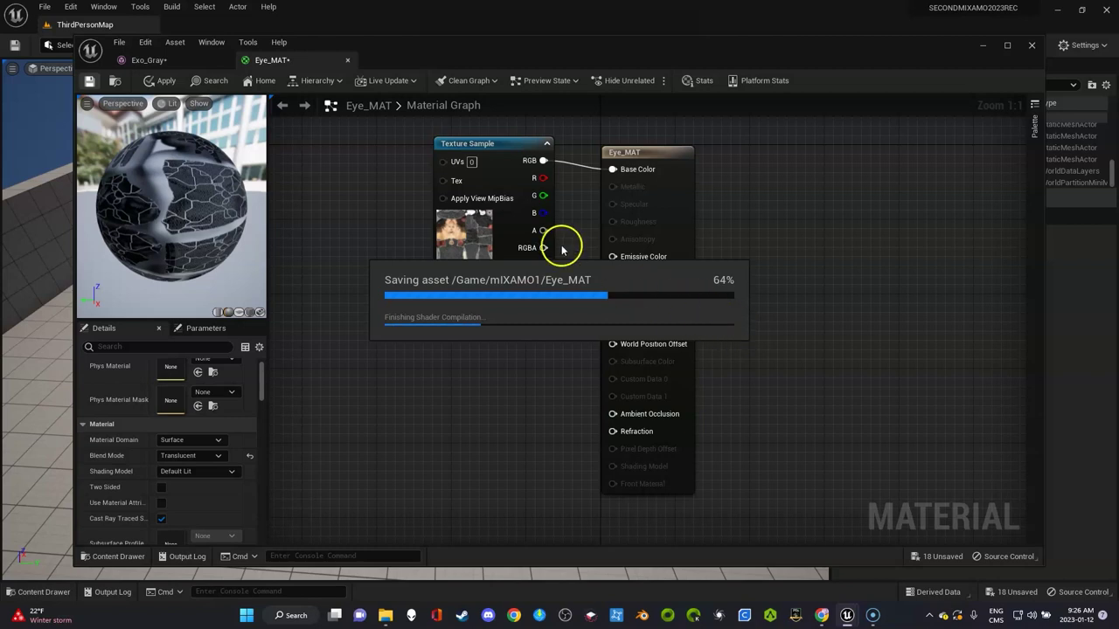
Step: Toggle Isolate on the Eye_MAT element, then minimize the Exo_Gray mesh editor
left_click(187, 61)
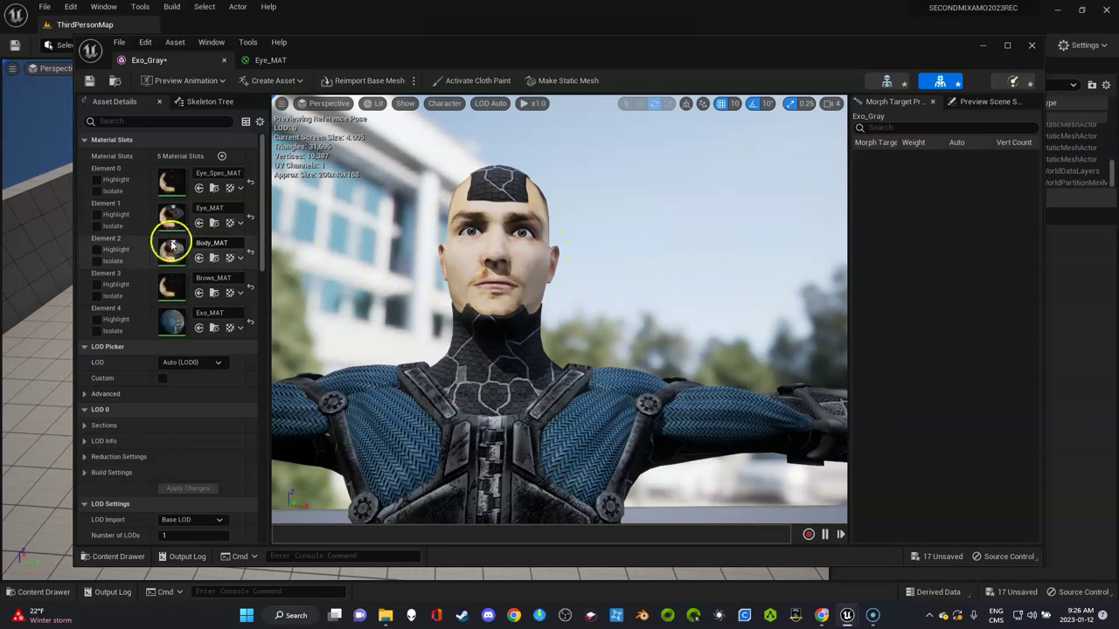
left_click(97, 226)
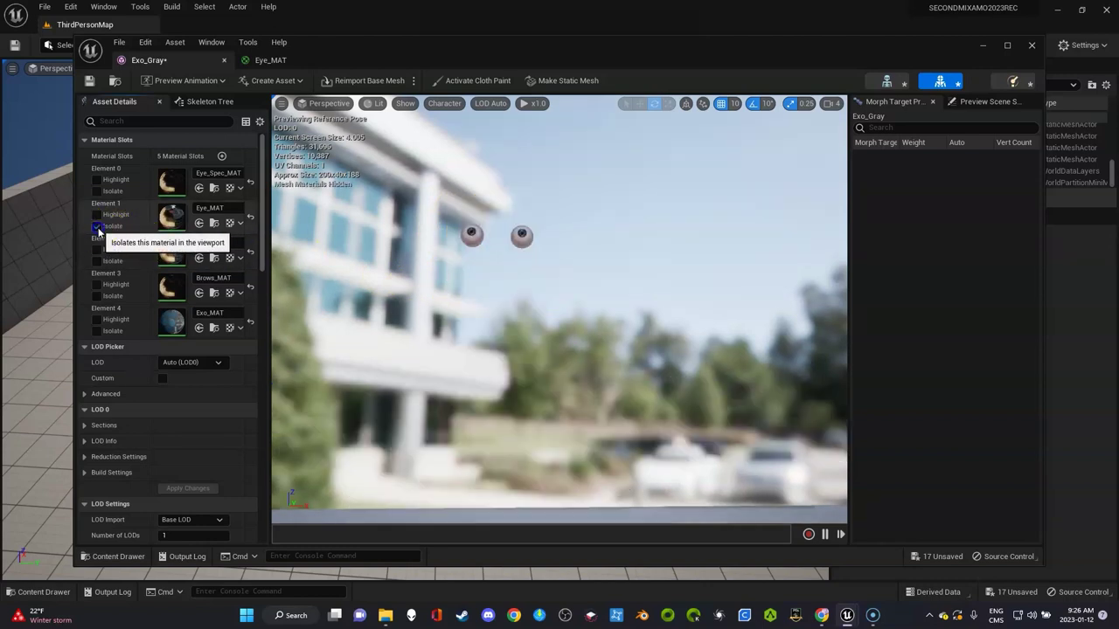
left_click(97, 226)
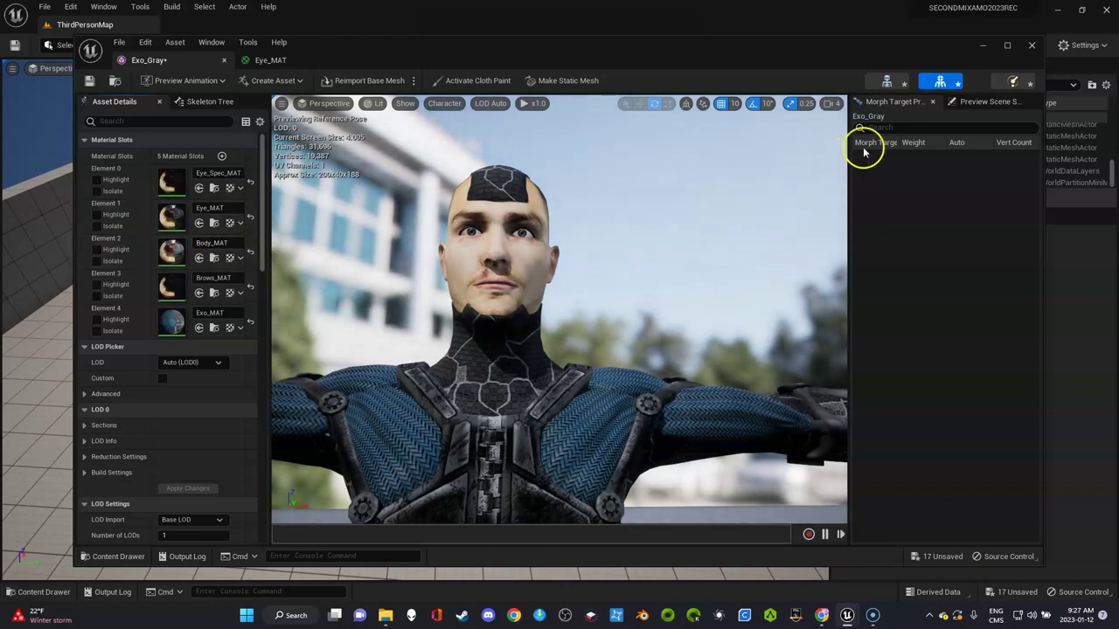
left_click(983, 48)
Step: Create a folder named mATERIALS inside mIXAMO1
key("ctrl+space")
right_click(505, 566)
left_click(577, 217)
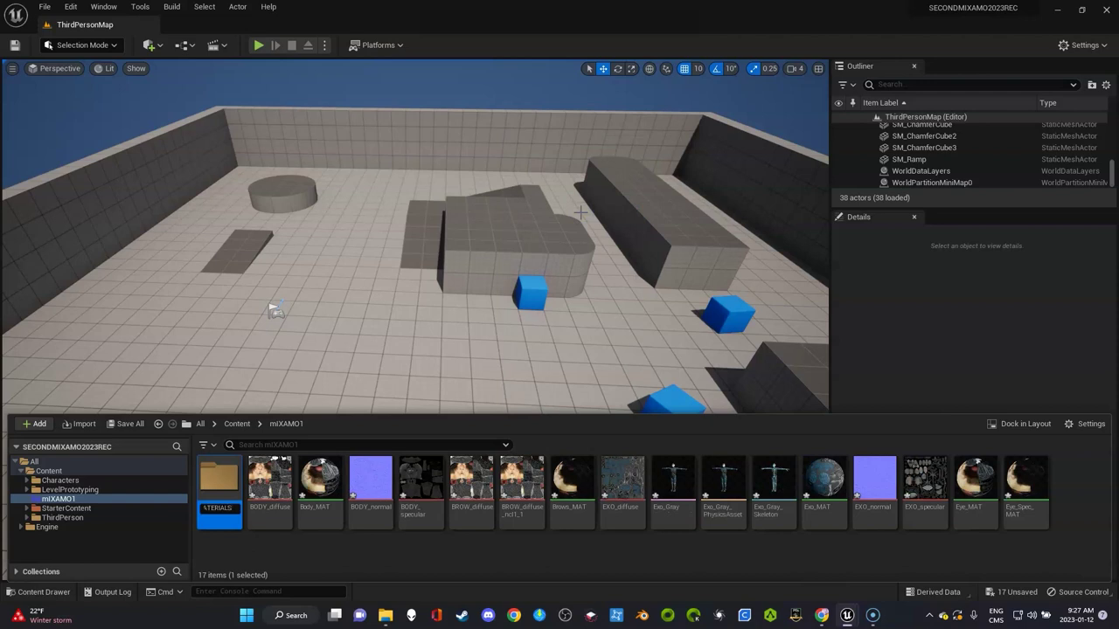
left_click(429, 499)
left_click(278, 492)
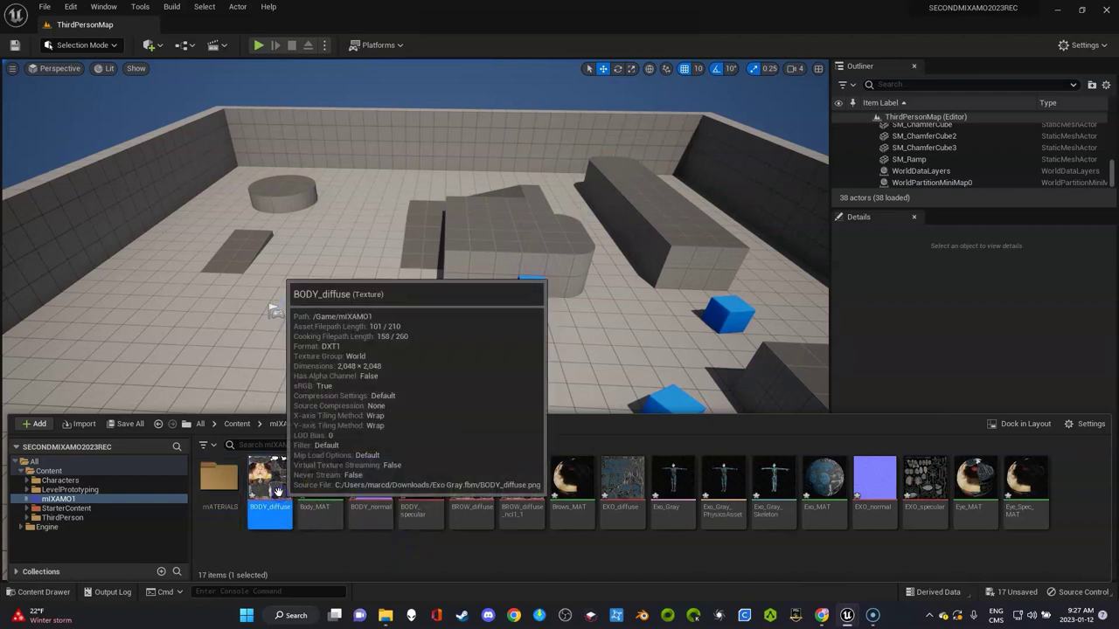
Step: Move the textures and eye materials, from BODY_diffuse to Eye_Spec_MAT, into mATERIALS
left_click(619, 492, "shift")
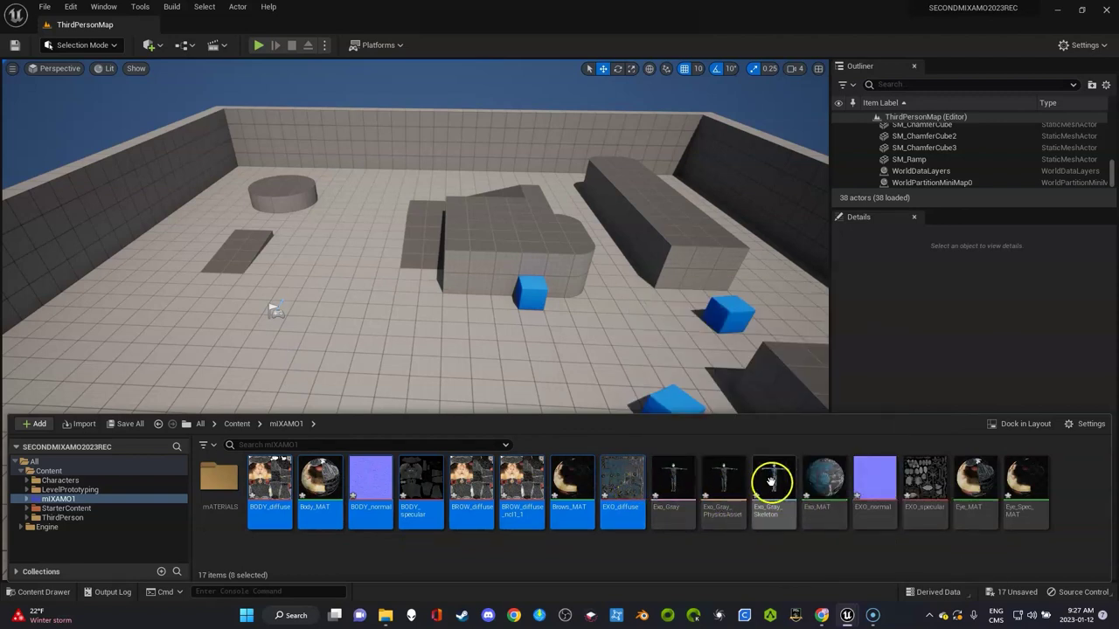
left_click(874, 492, "ctrl")
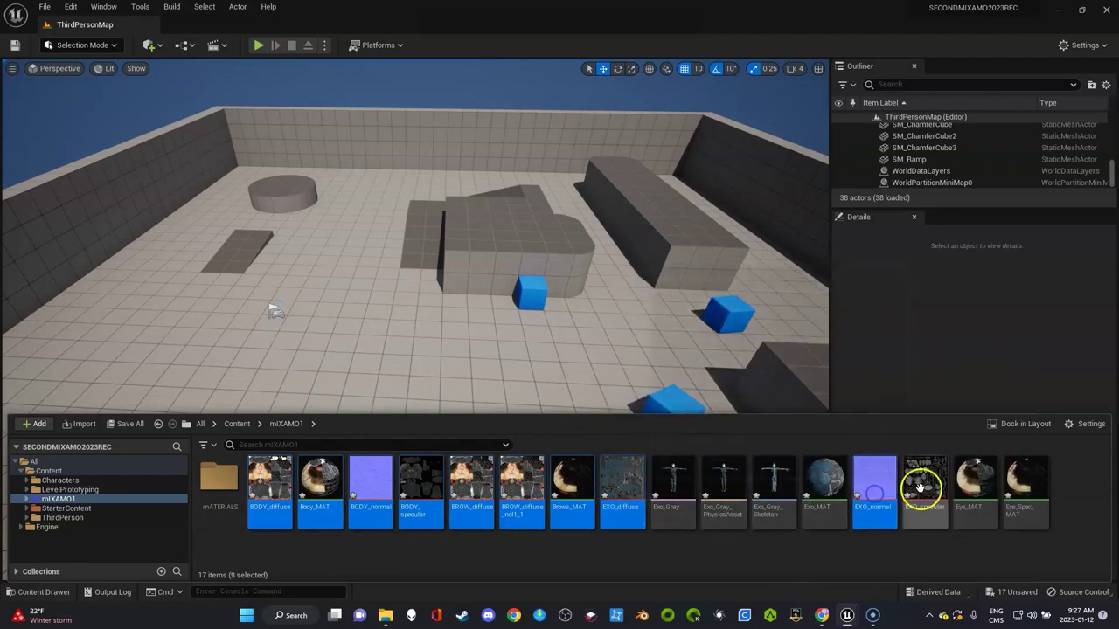
left_click(922, 486, "ctrl")
left_click(973, 486, "ctrl")
left_click(1024, 486, "ctrl")
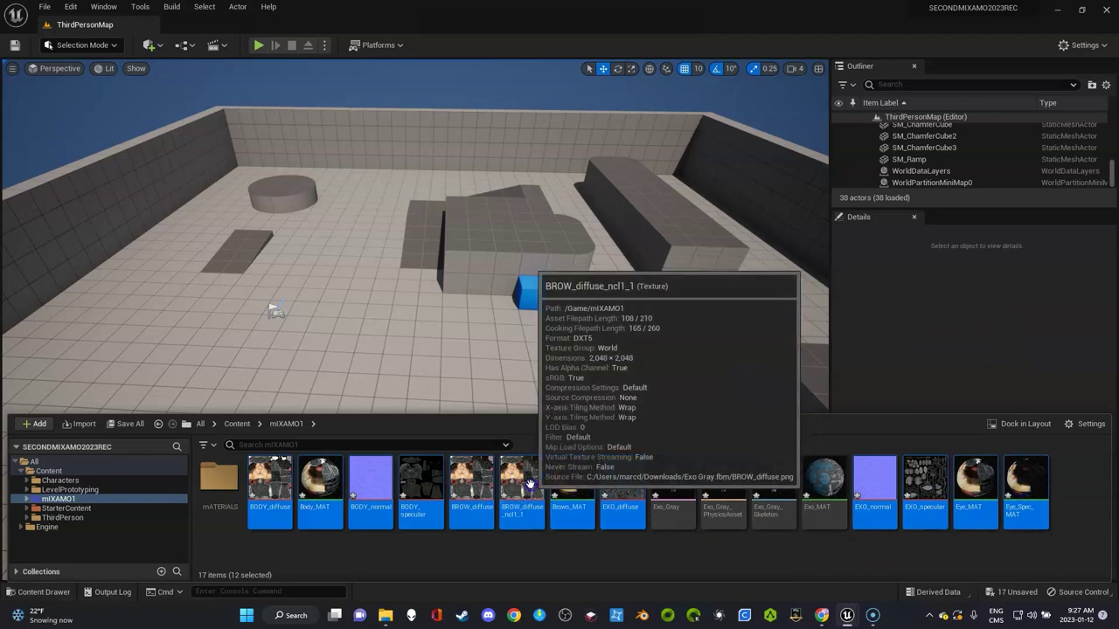
left_click_drag(514, 483, 231, 491)
left_click(262, 501)
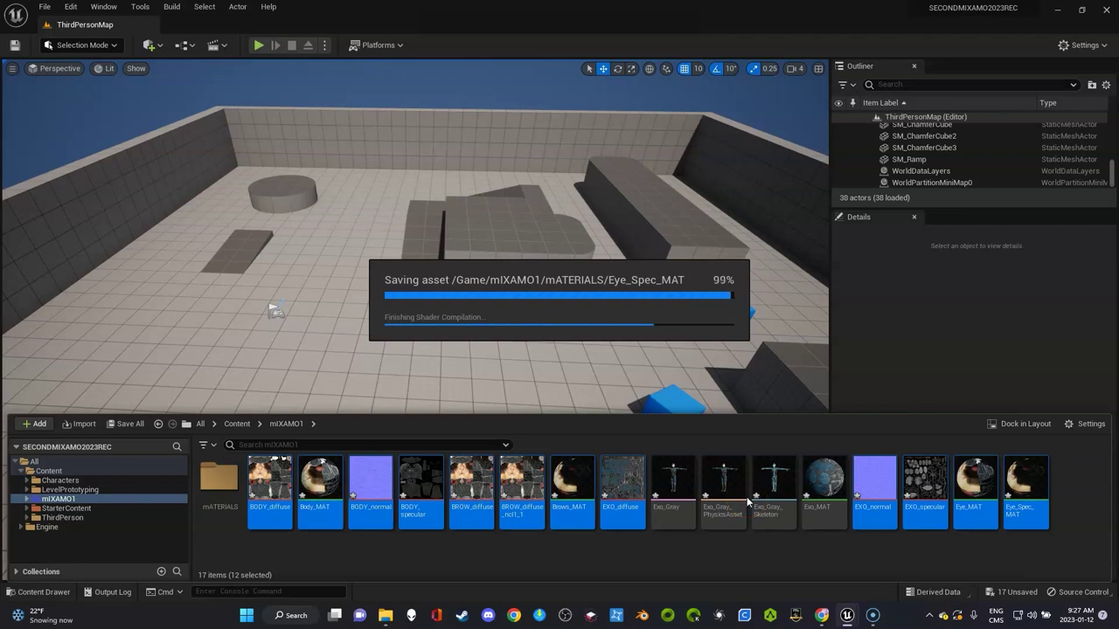
Step: Move the Exo_MAT material into the mATERIALS folder
mouse_move(387, 609)
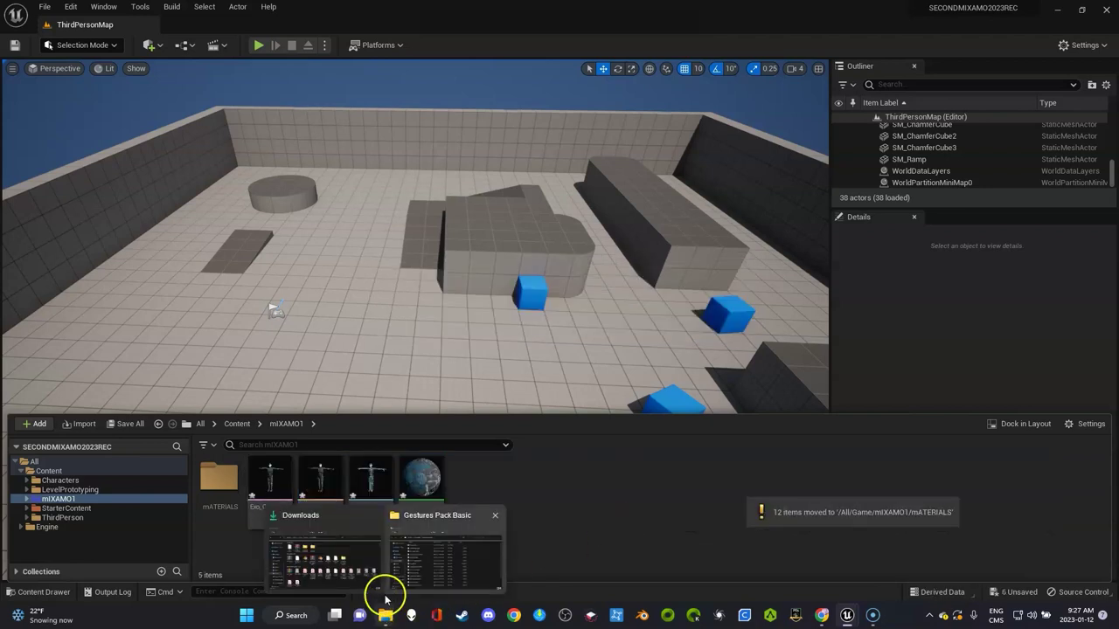
left_click(495, 515)
left_click_drag(423, 479, 244, 489)
left_click(256, 508)
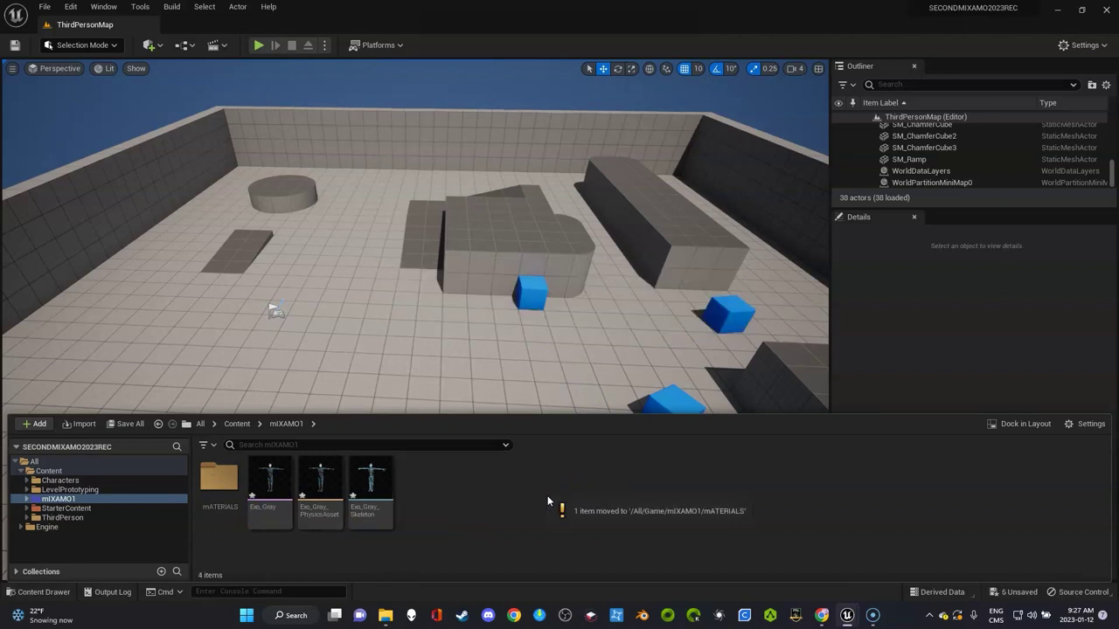
Step: Create a new folder named ANIMATIONS inside mIXAMO1
right_click(547, 495)
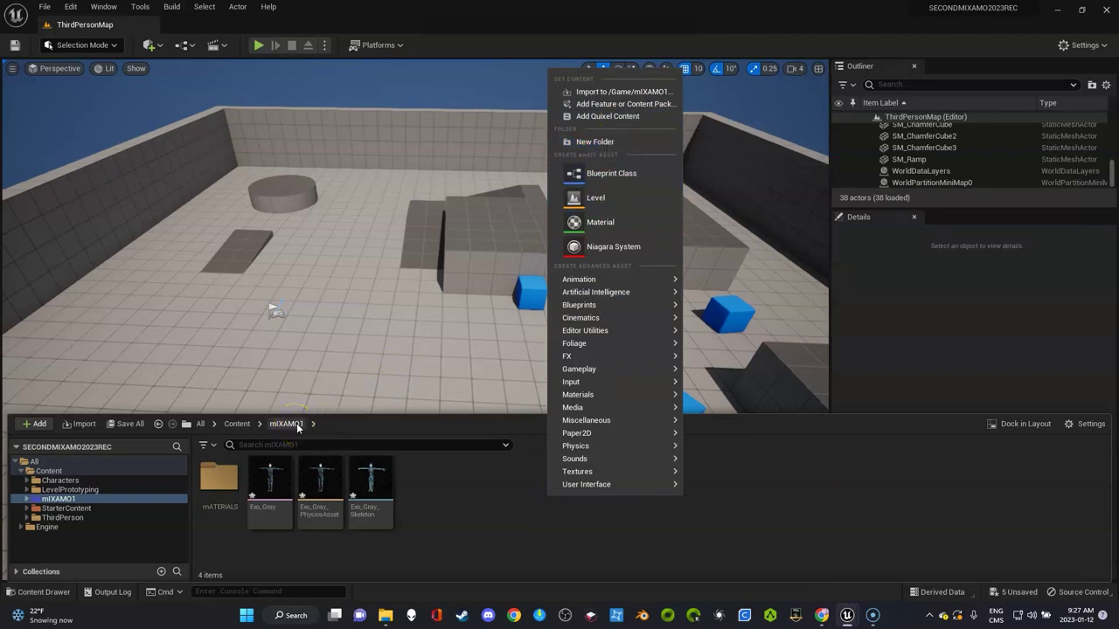
left_click(609, 141)
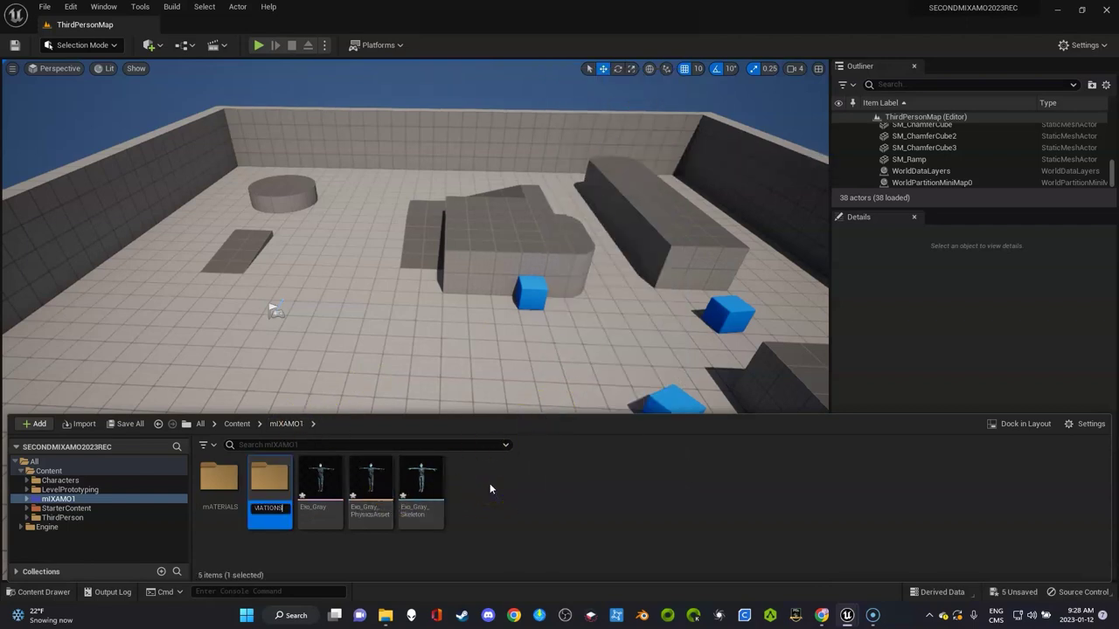
type("ANIMATIONS")
key("Return")
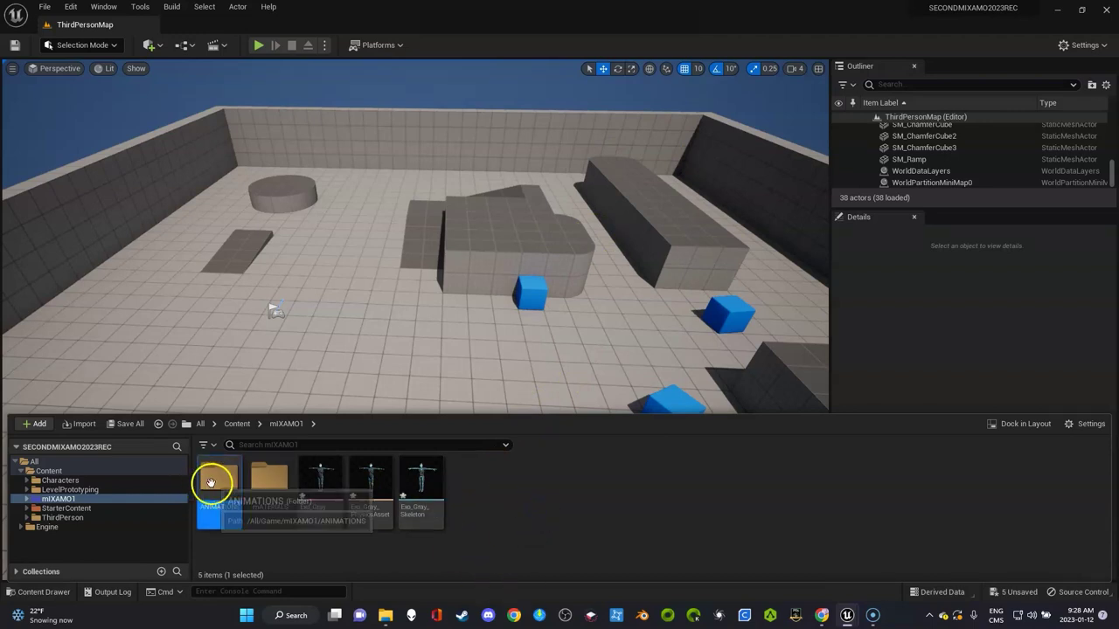
Step: Colour the ANIMATIONS folder blue and open it
right_click(209, 483)
mouse_move(337, 298)
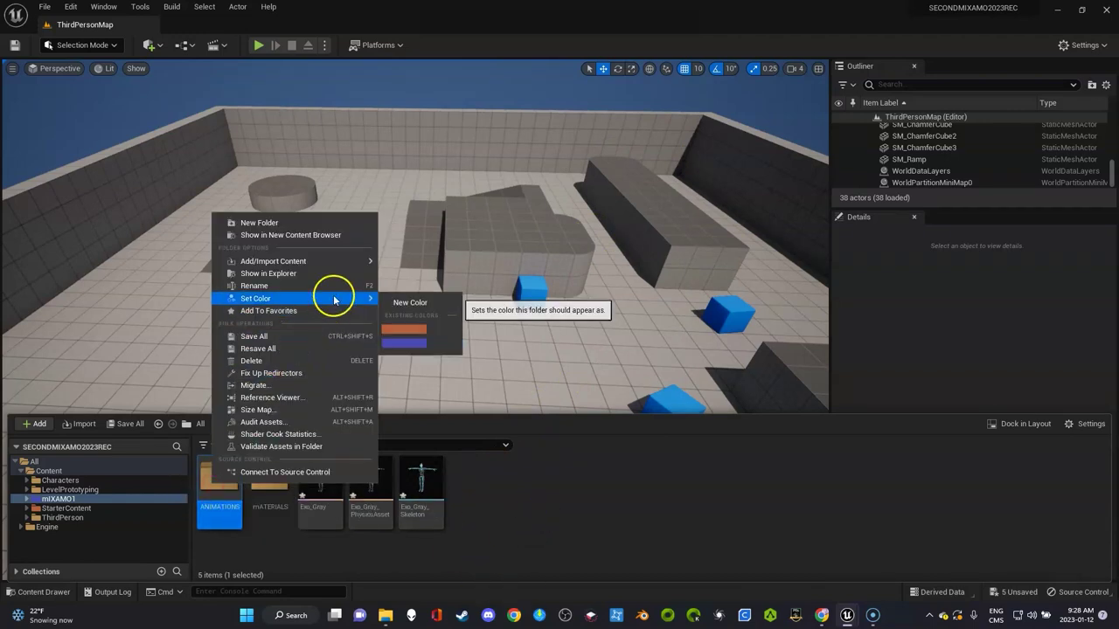
left_click(401, 349)
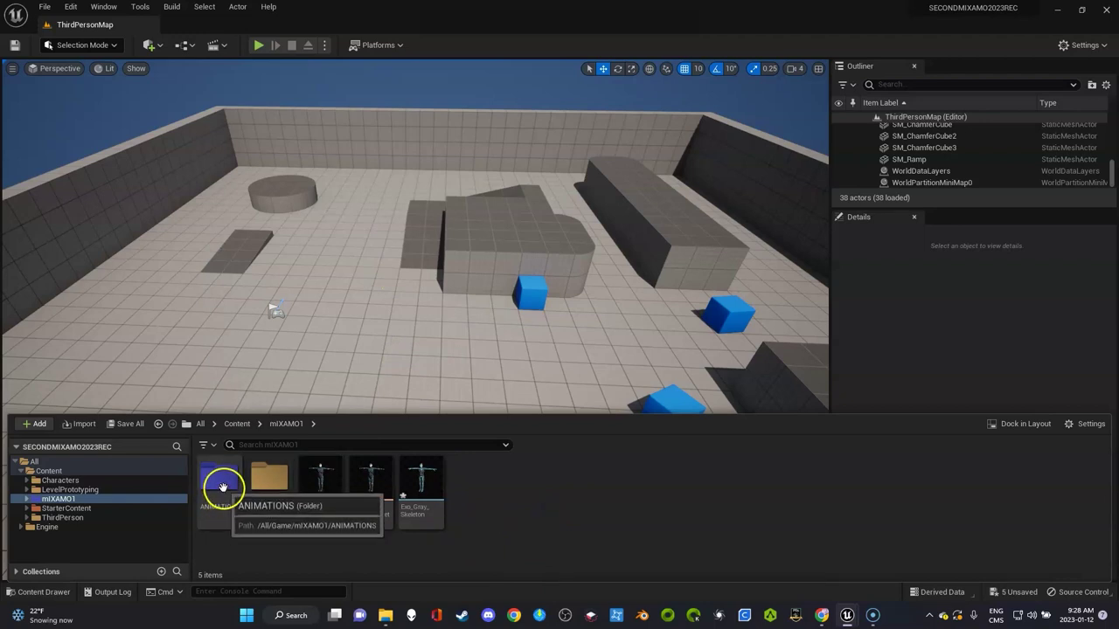
double_click(222, 487)
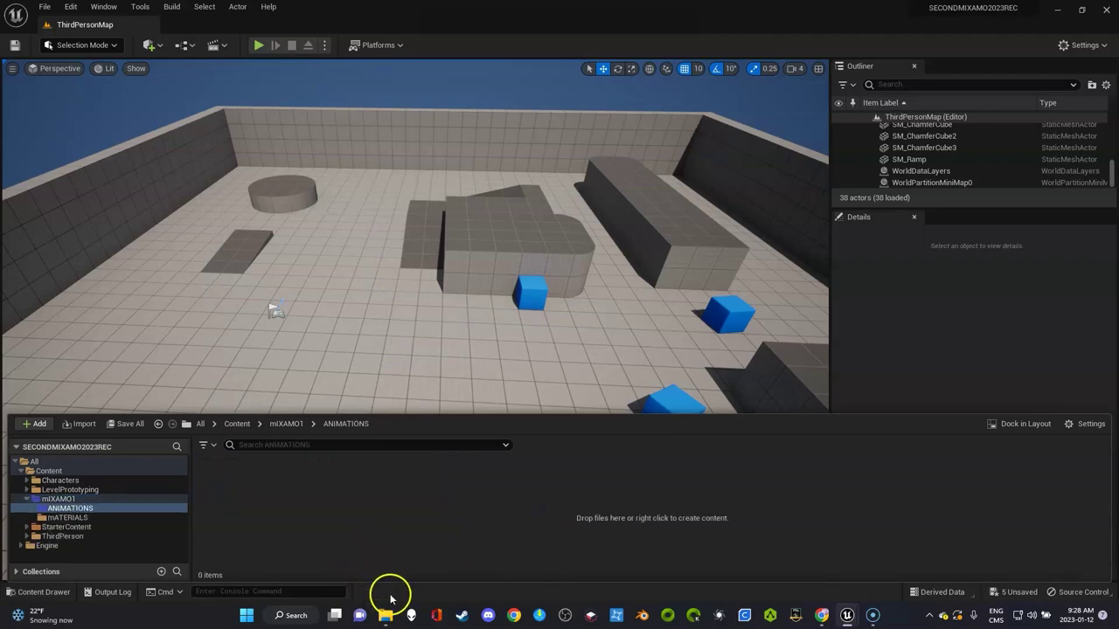
Step: Select all 16 gesture FBX files from acknowledging.fbx onward and drag them into ANIMATIONS
mouse_move(385, 619)
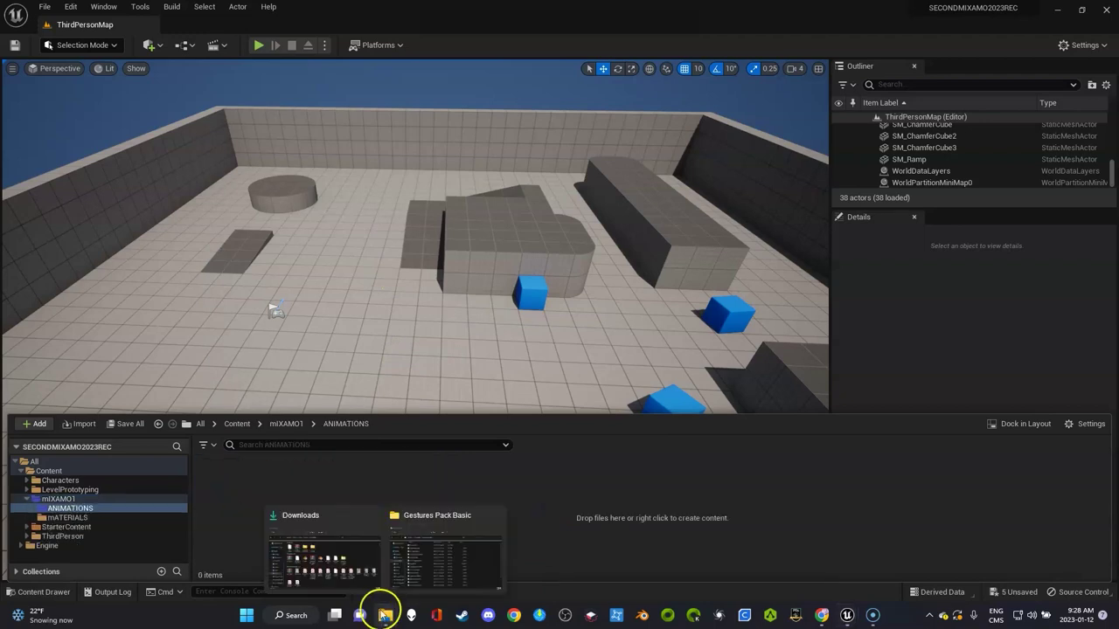
left_click(406, 566)
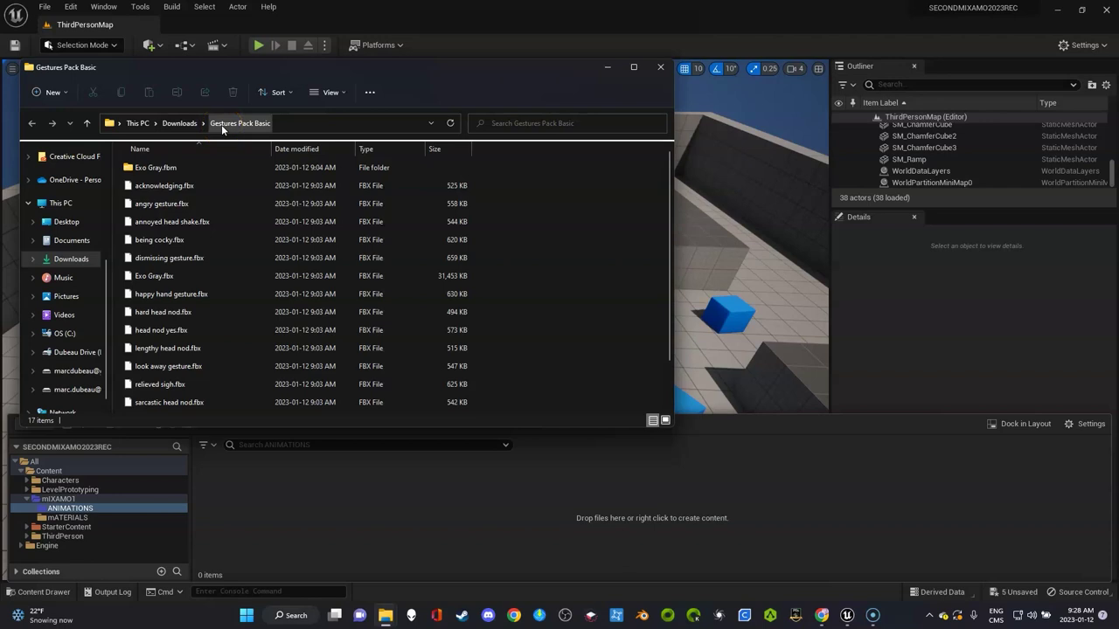
left_click(175, 185)
scroll(201, 262, "down", 1)
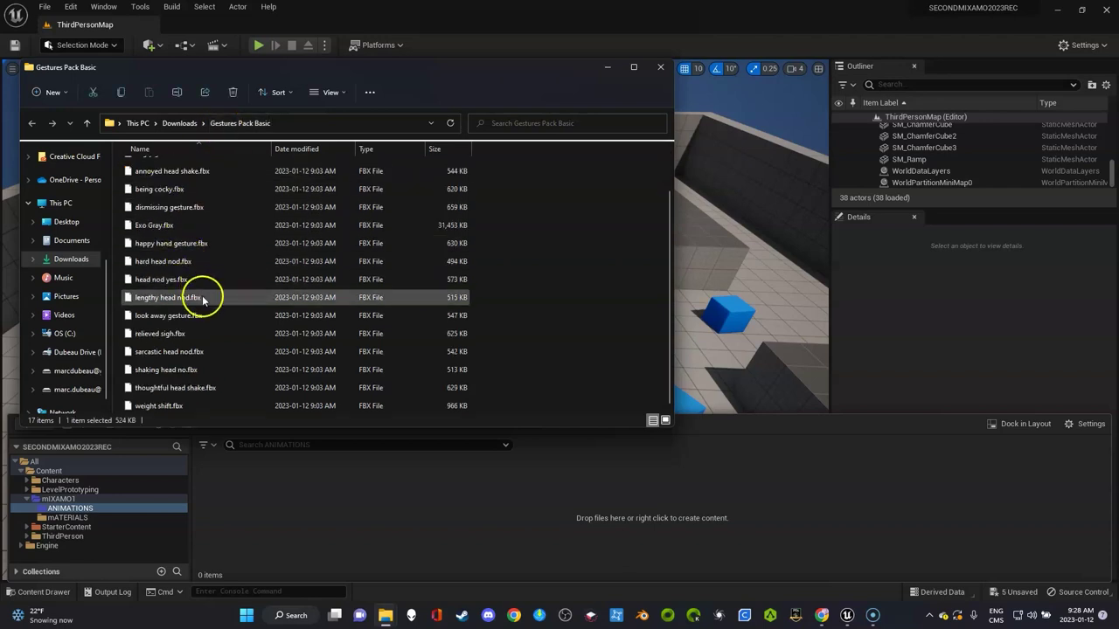
left_click(185, 406, "shift")
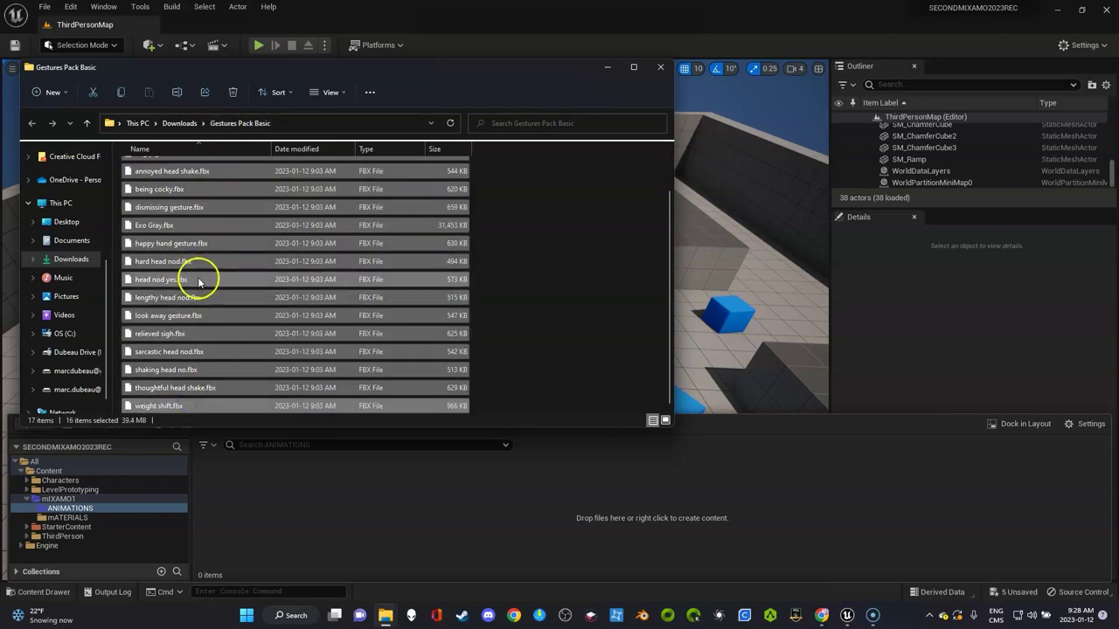
left_click_drag(200, 279, 452, 503)
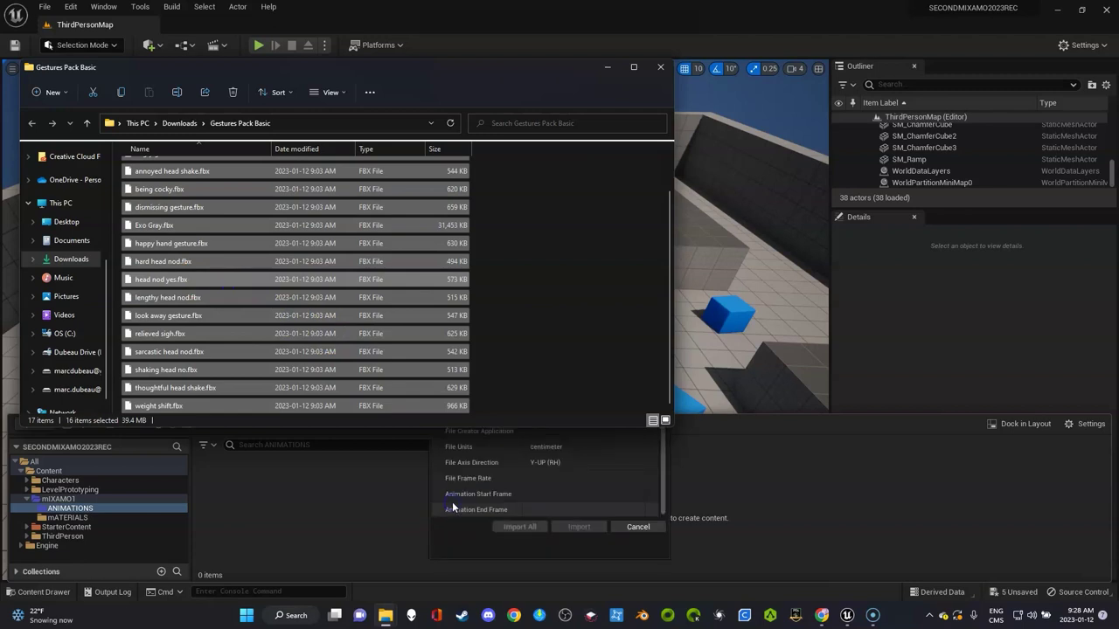
Step: Set the FBX import skeleton to Exo_Gray_Skeleton and Import All the gesture animations
left_click(607, 67)
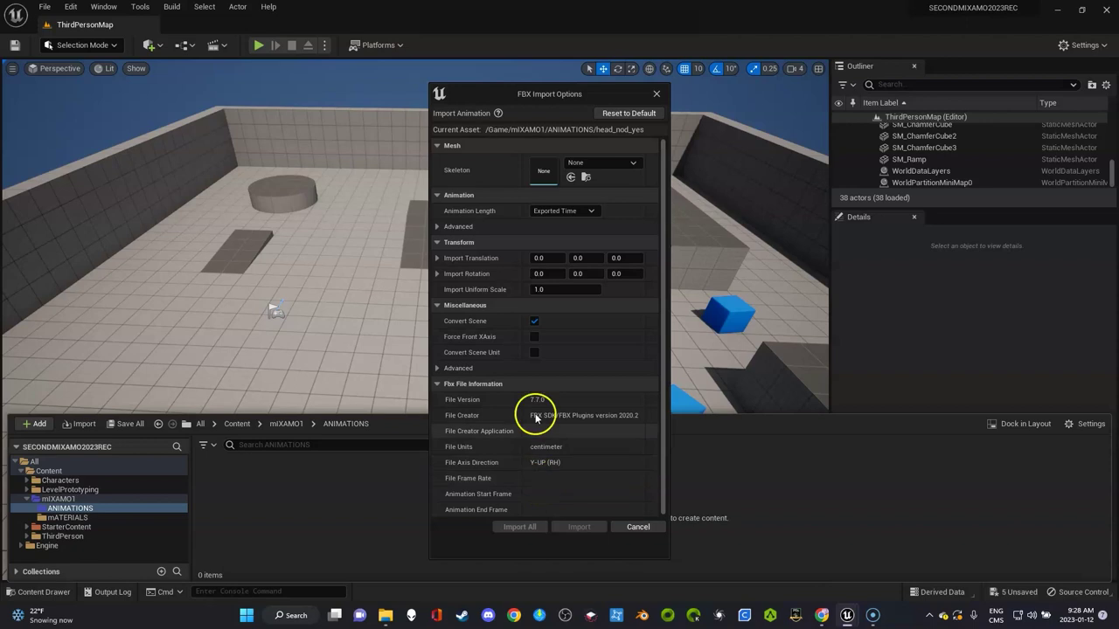
left_click(621, 165)
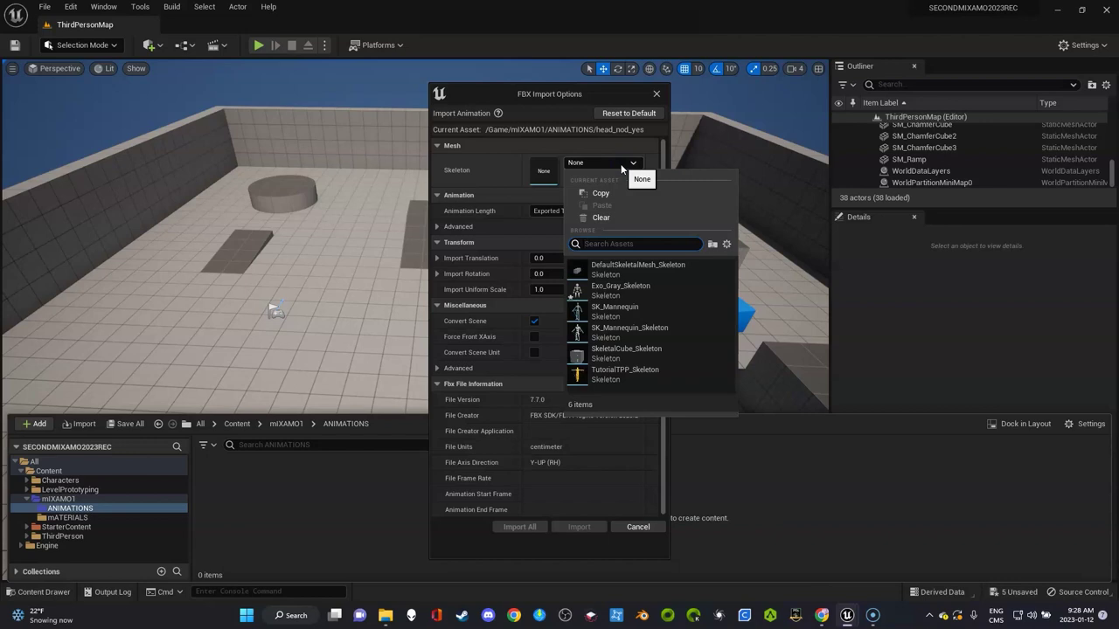
left_click(606, 293)
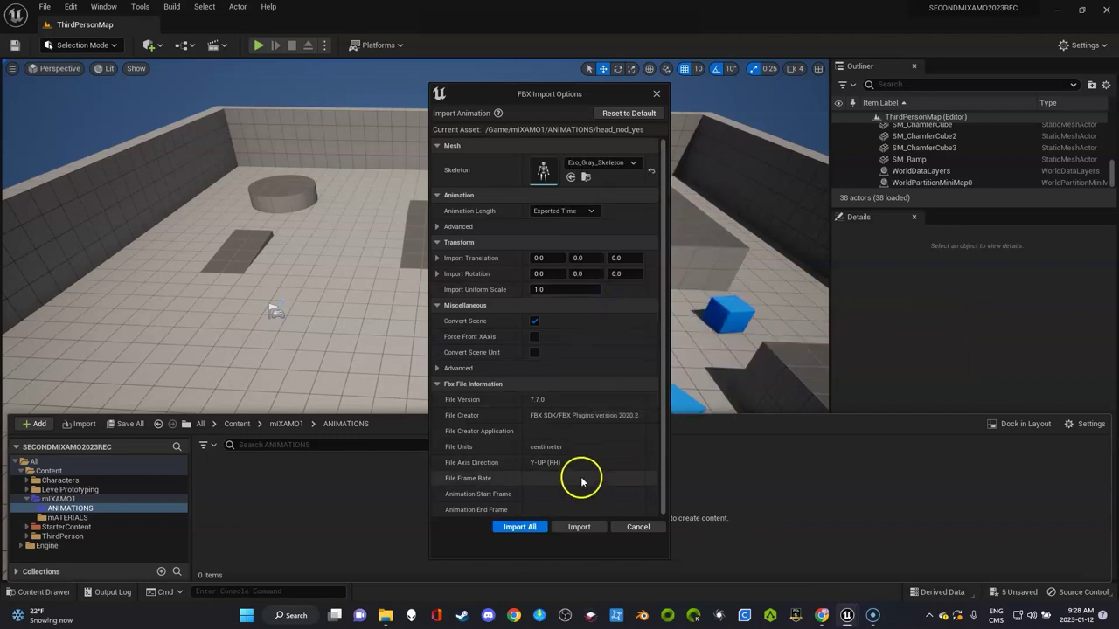
left_click(526, 529)
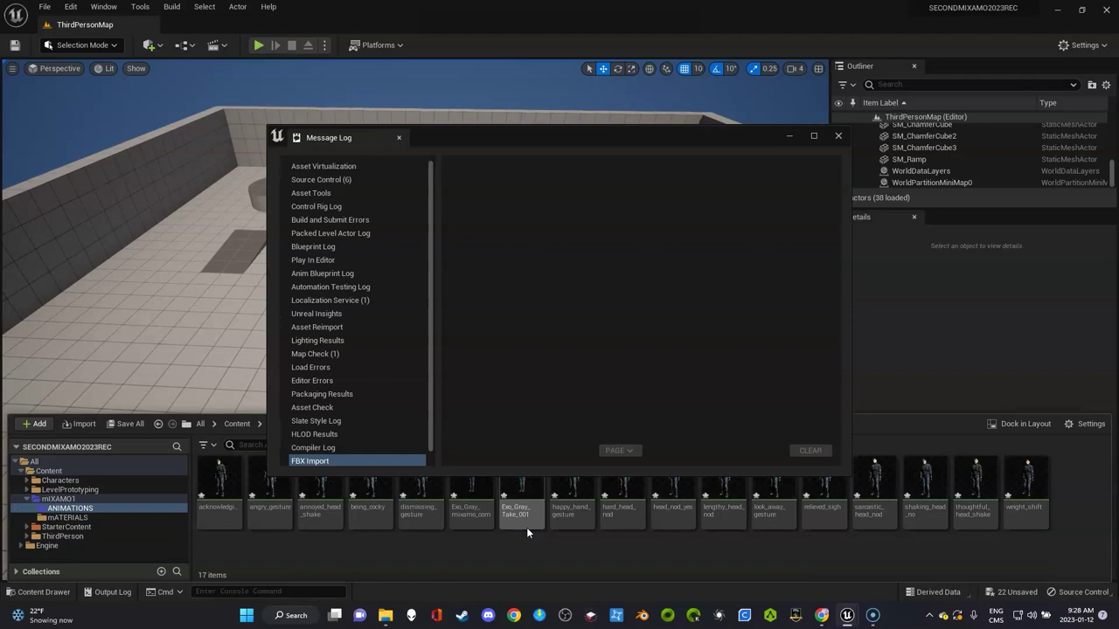
Step: Drag dismissing_gesture from the Content Drawer into the level and fly the view to it
left_click(836, 137)
key("ctrl+space")
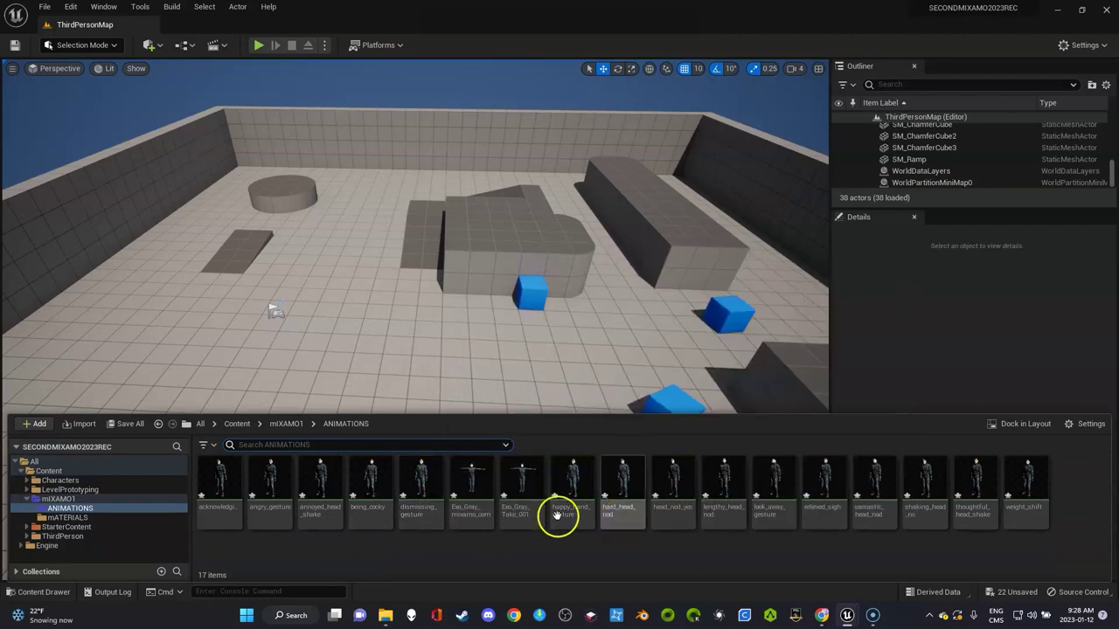
left_click_drag(425, 479, 291, 432)
scroll(328, 425, "up", 3)
right_click_drag(328, 426, 370, 432)
key("w")
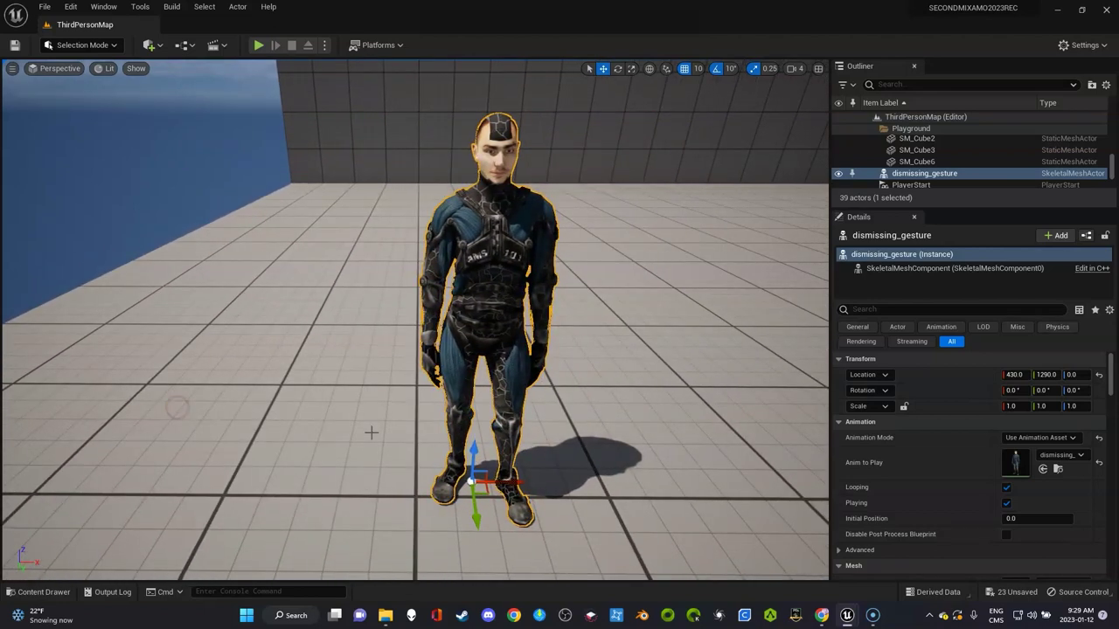
Step: Play the level to preview the dismissing_gesture animation, then stop
key("alt+p")
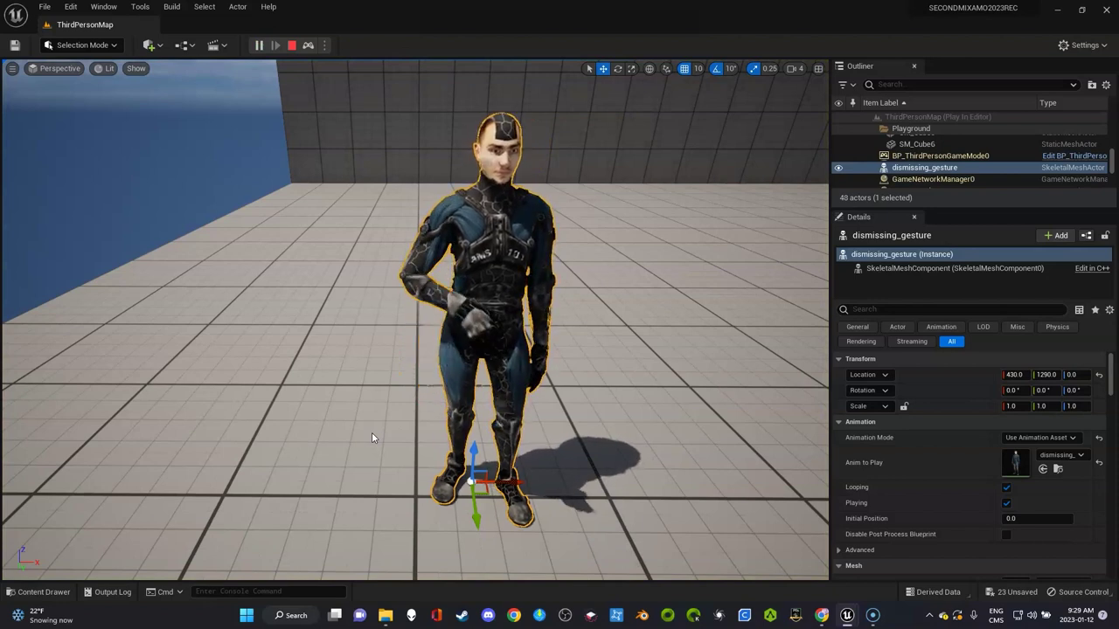
left_click(639, 382)
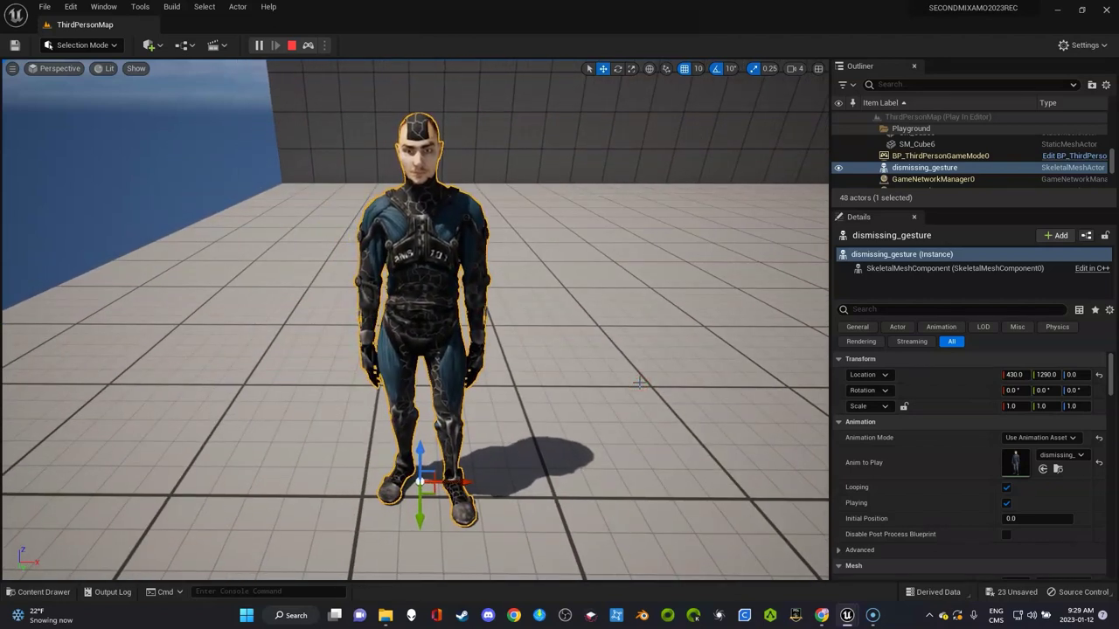
key("Escape")
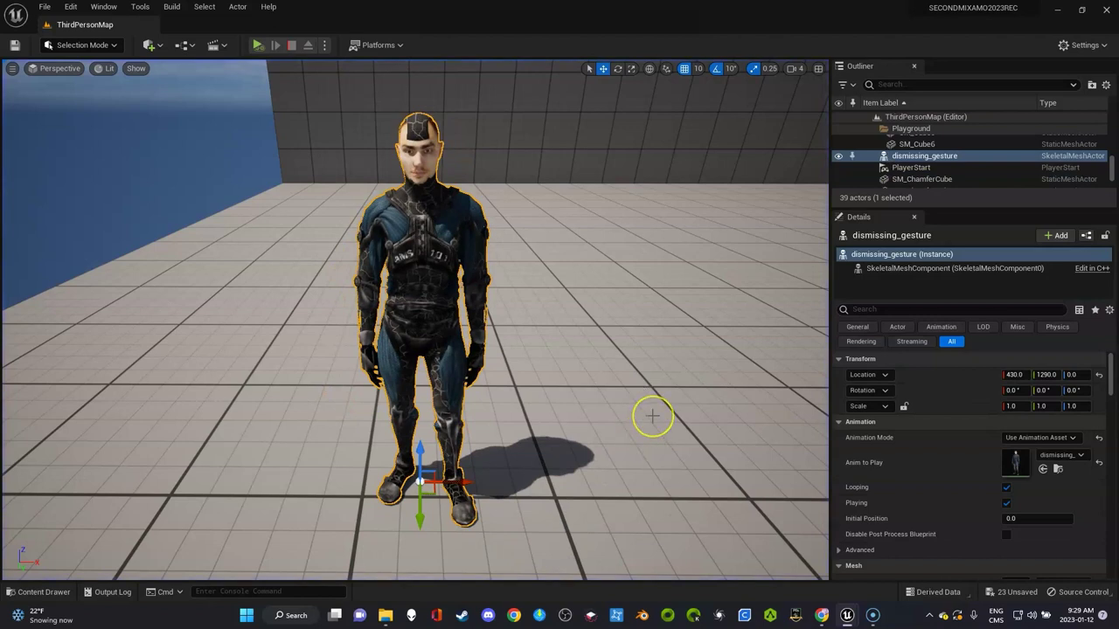
Step: Reopen the Content Drawer and dismiss the asset details popup
key("ctrl+space")
mouse_move(417, 517)
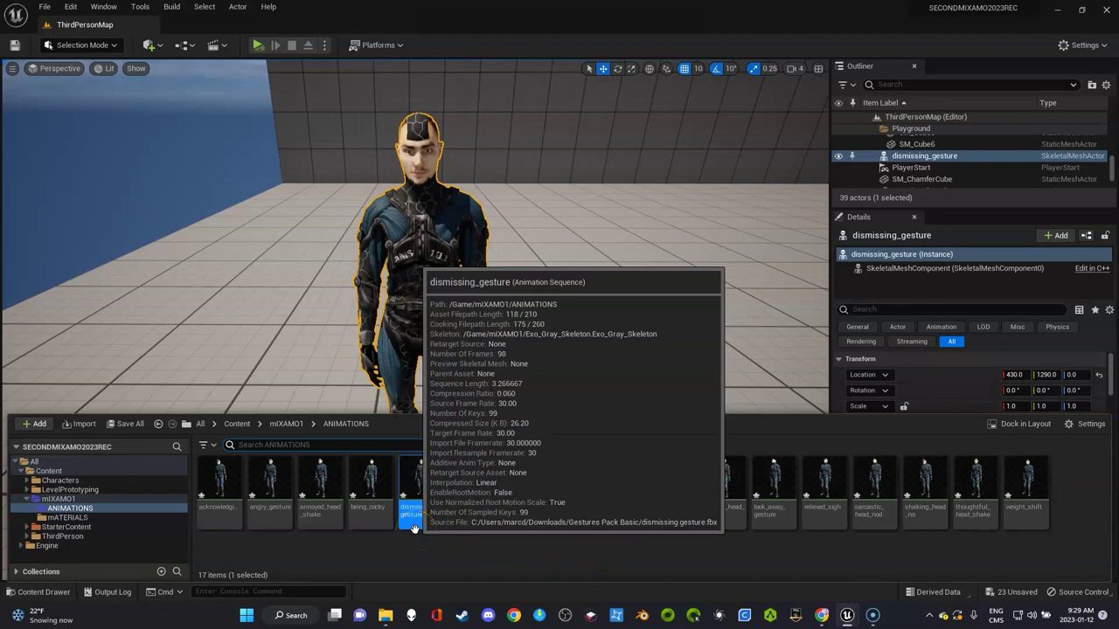
left_click(404, 560)
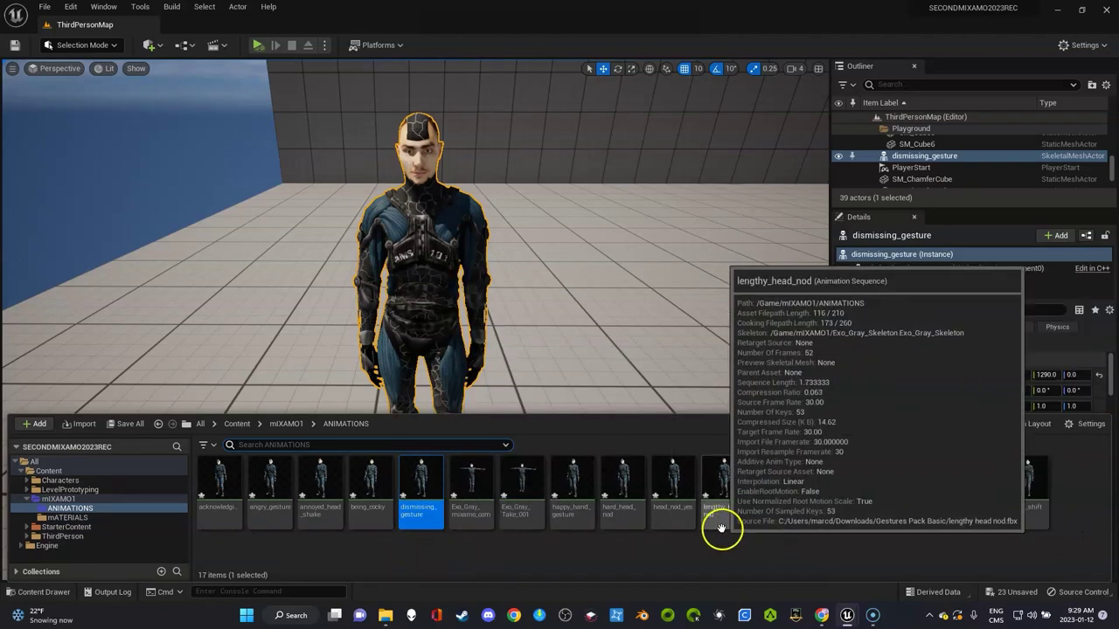
mouse_move(677, 490)
left_click_drag(671, 483, 532, 317)
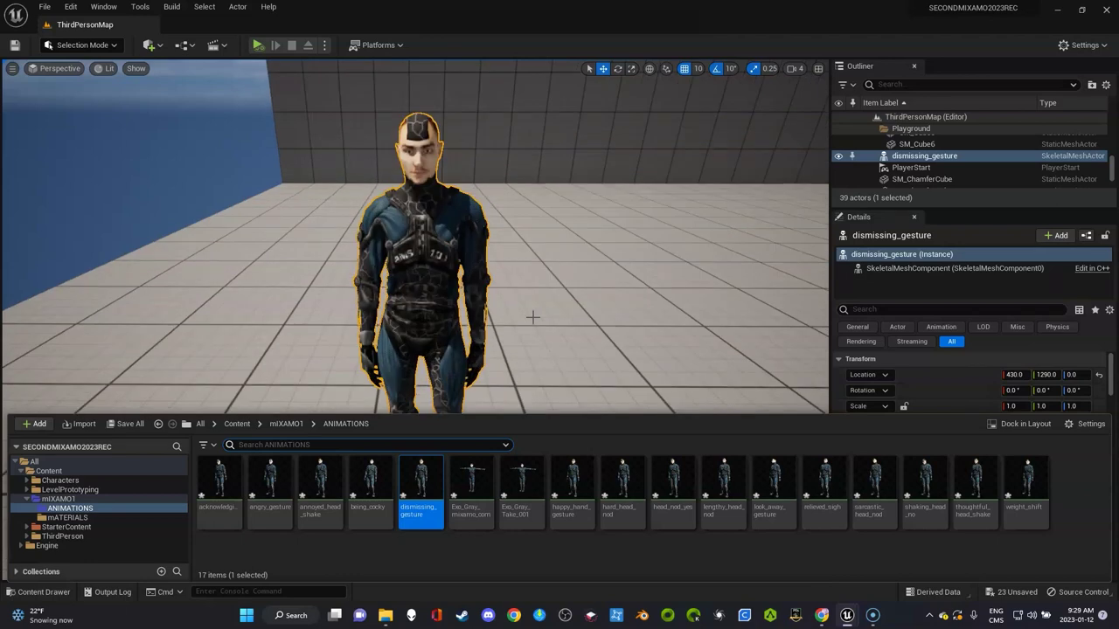
Step: Turn off rotation snapping in the viewport toolbar
left_click_drag(533, 316, 542, 293)
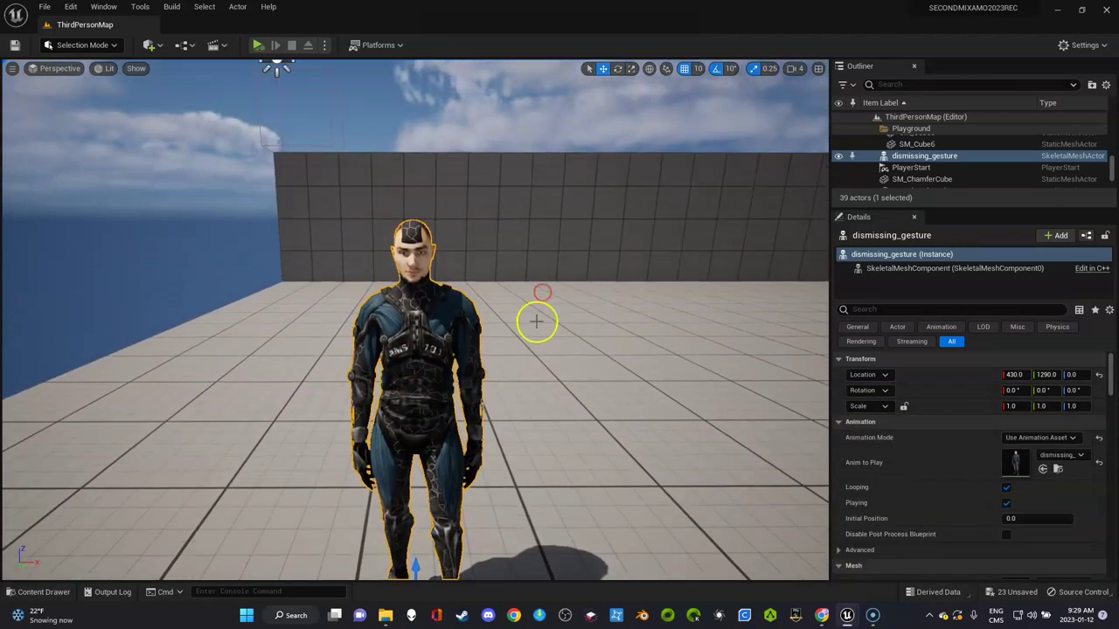
scroll(535, 321, "up", 5)
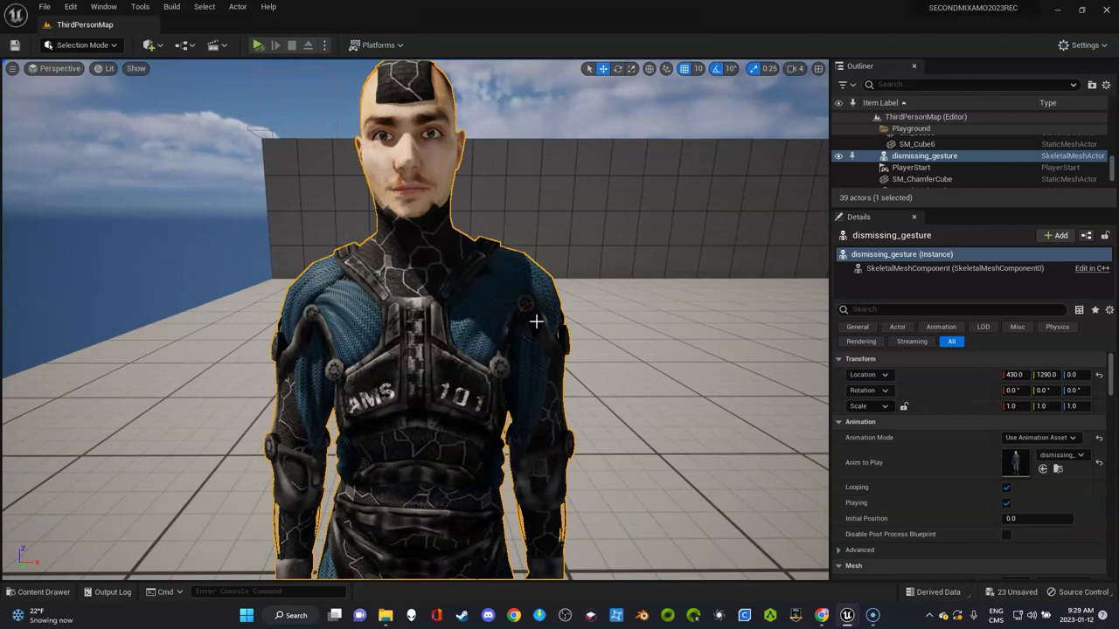
left_click_drag(591, 307, 590, 306)
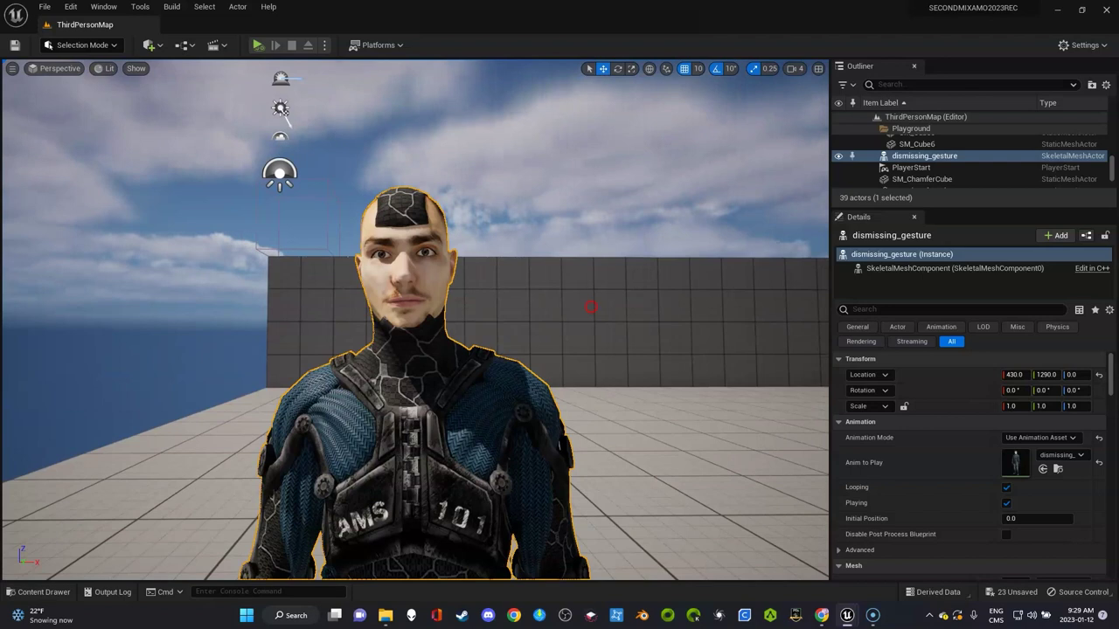
right_click(591, 307)
left_click(690, 67)
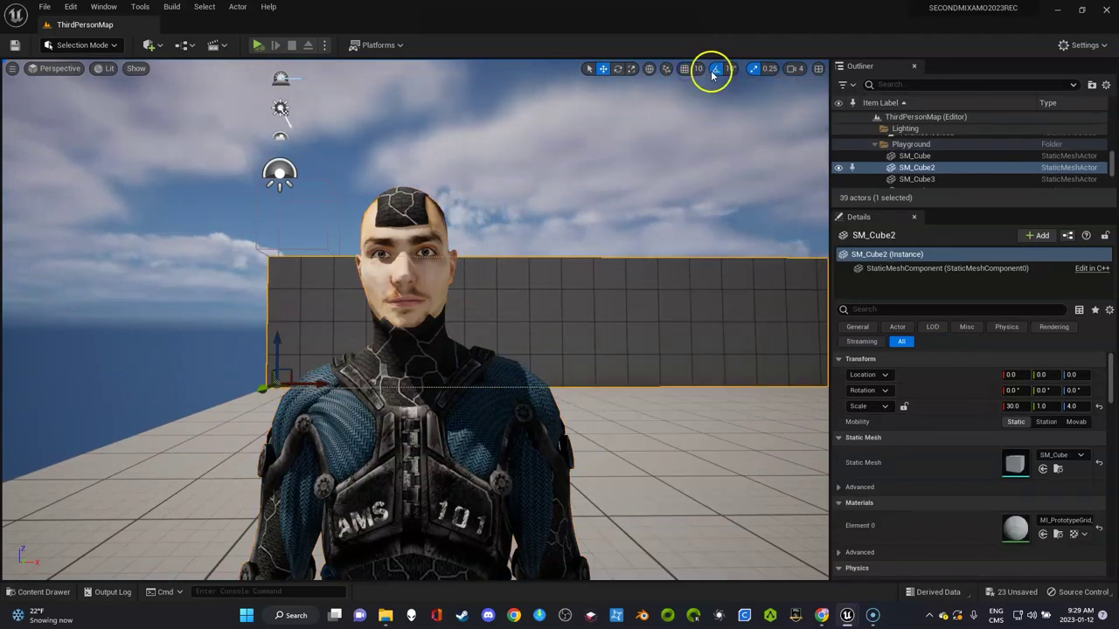
left_click(715, 69)
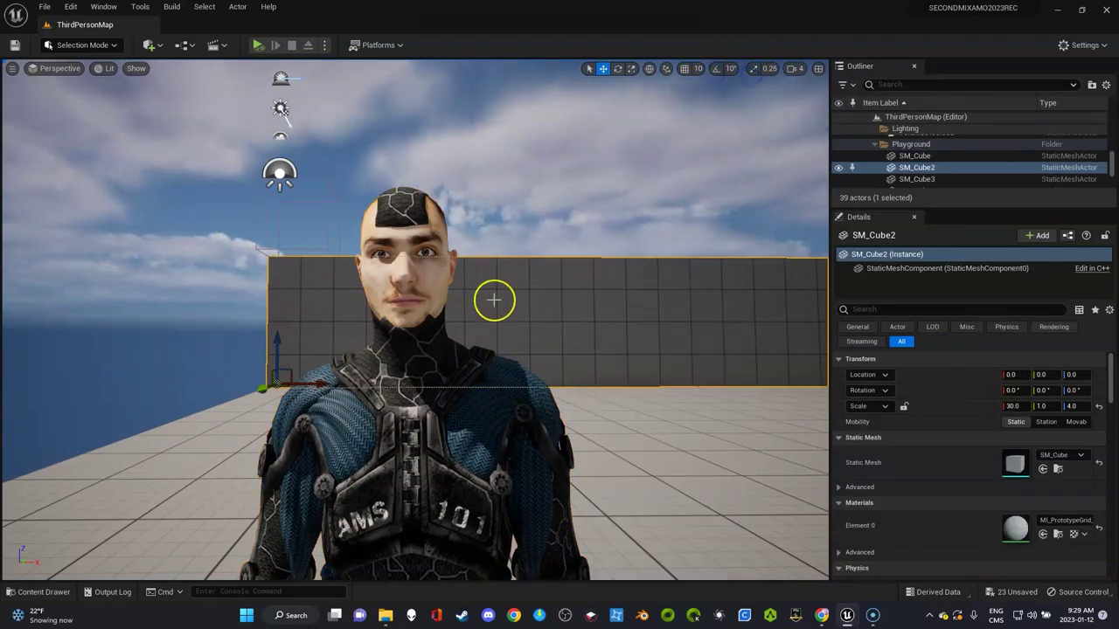
left_click(494, 300)
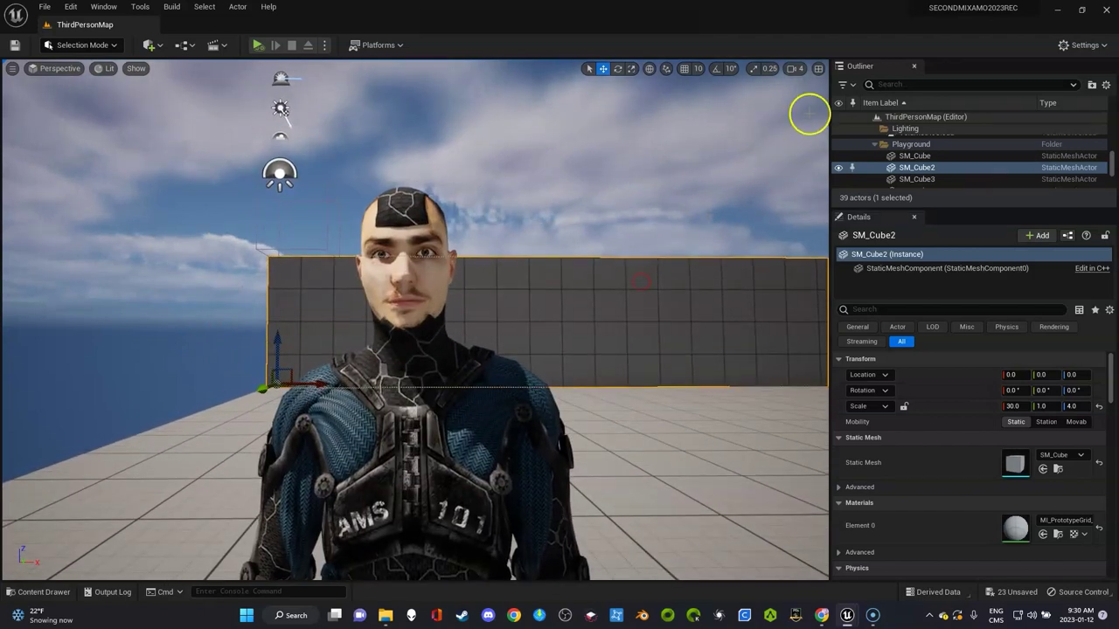
Step: Set viewport camera speed to 2 and fly in to frame the character's head and chest
left_click(797, 70)
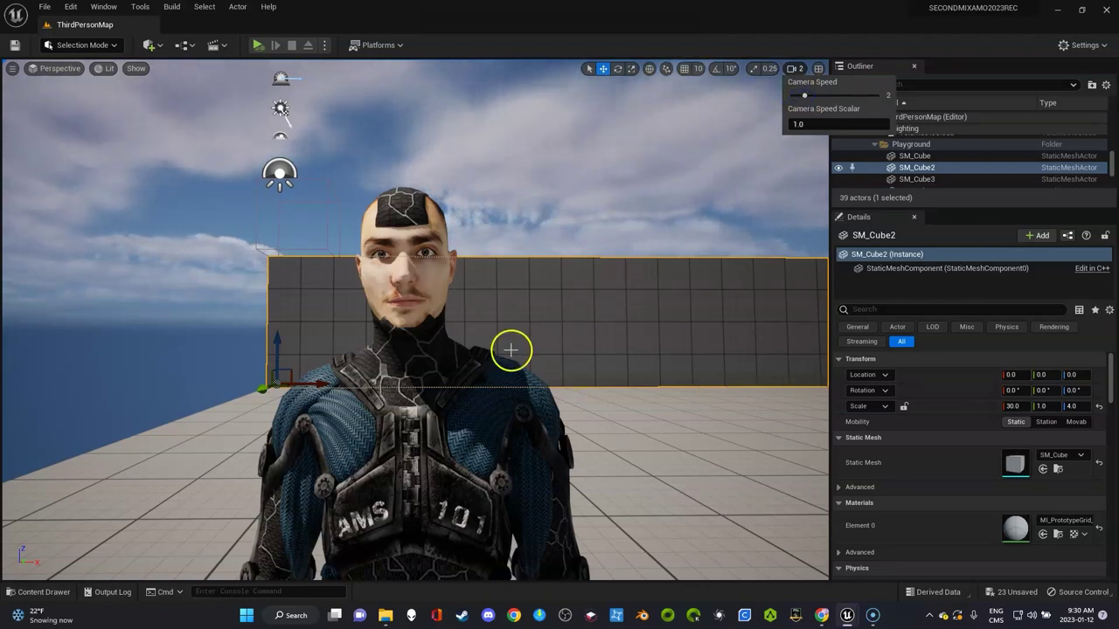
key("w")
right_click_drag(555, 399, 555, 397)
key("s")
key("w")
key("s")
key("w")
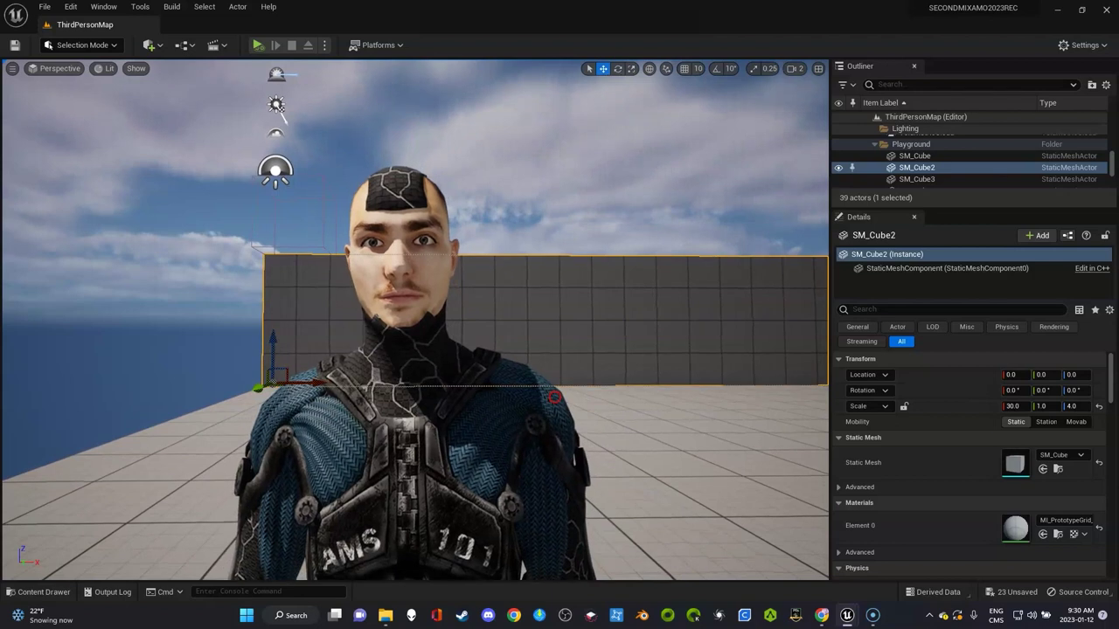
Step: Create a new folder inside mIXAMO1 from the Content Drawer
left_click(97, 251)
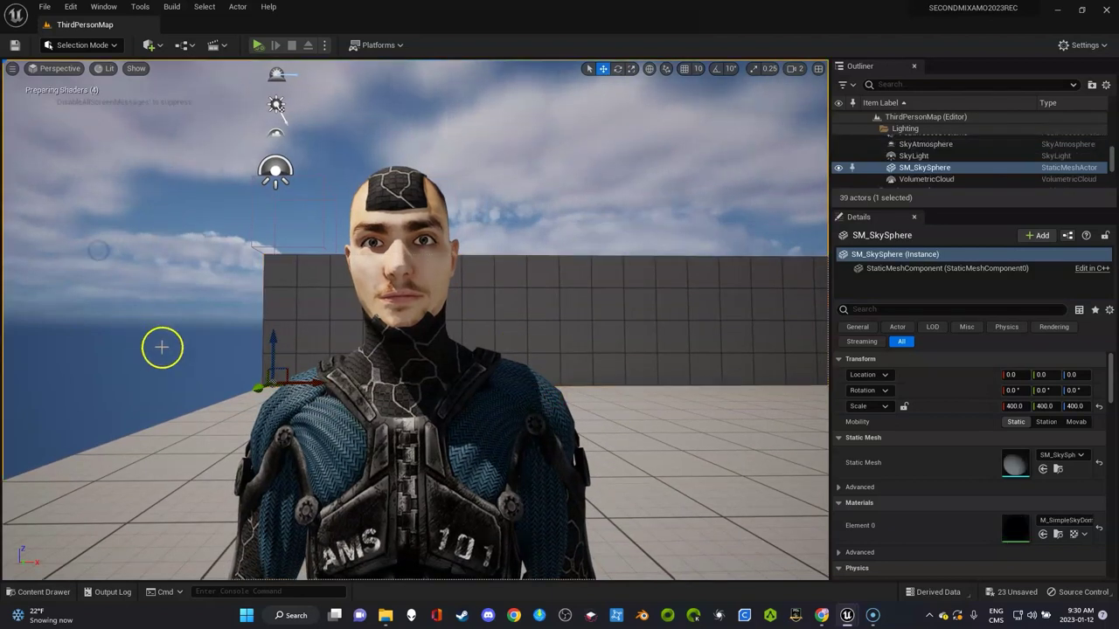
key("ctrl+space")
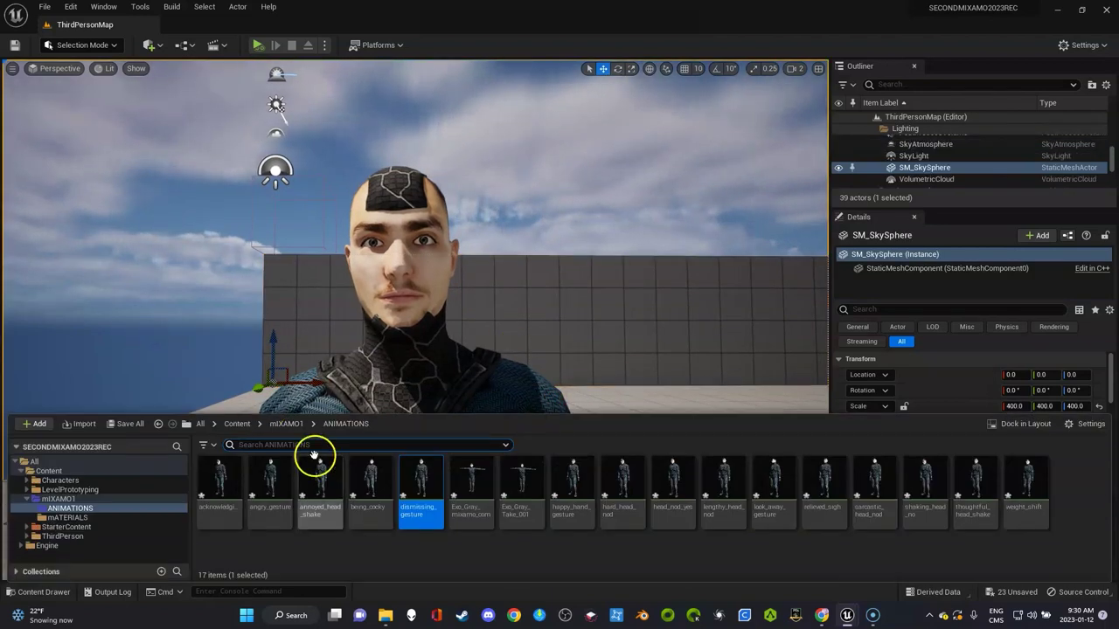
left_click(282, 425)
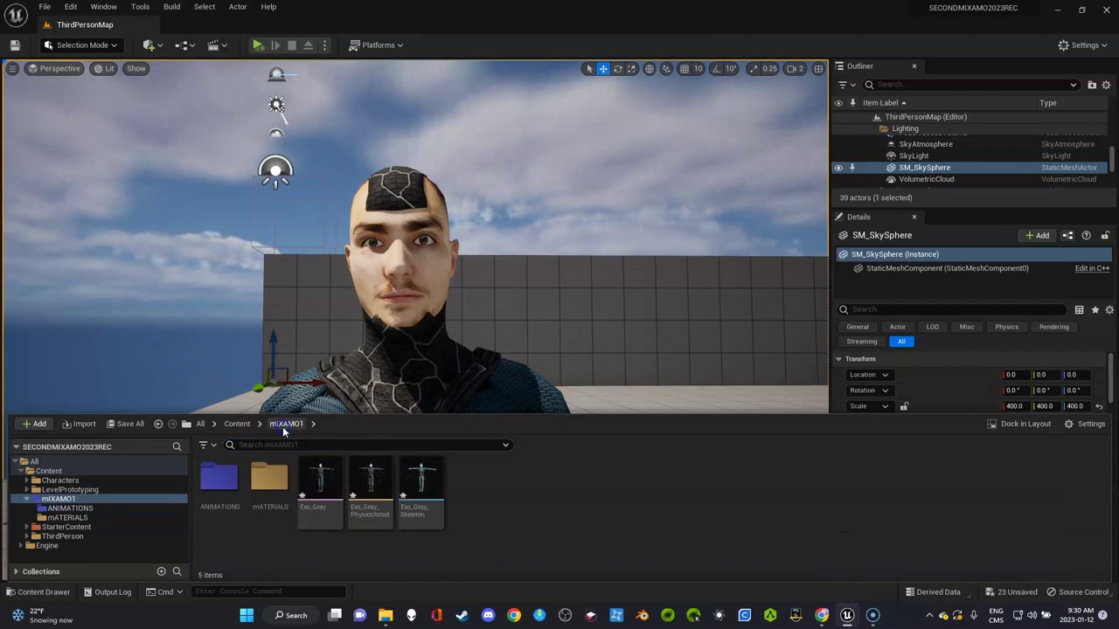
right_click(490, 481)
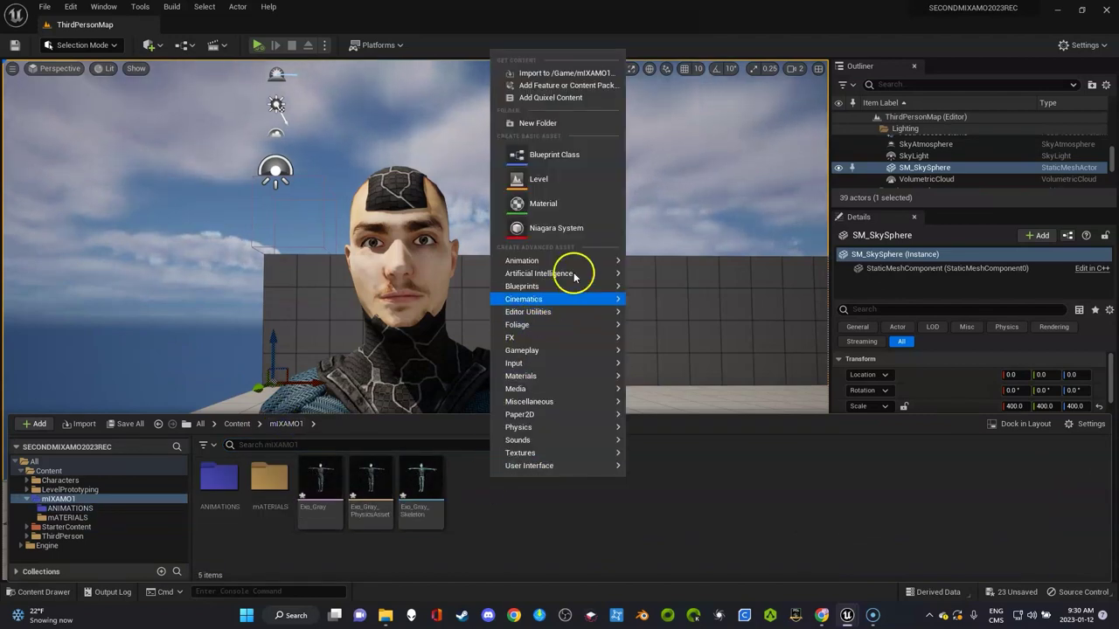
mouse_move(572, 299)
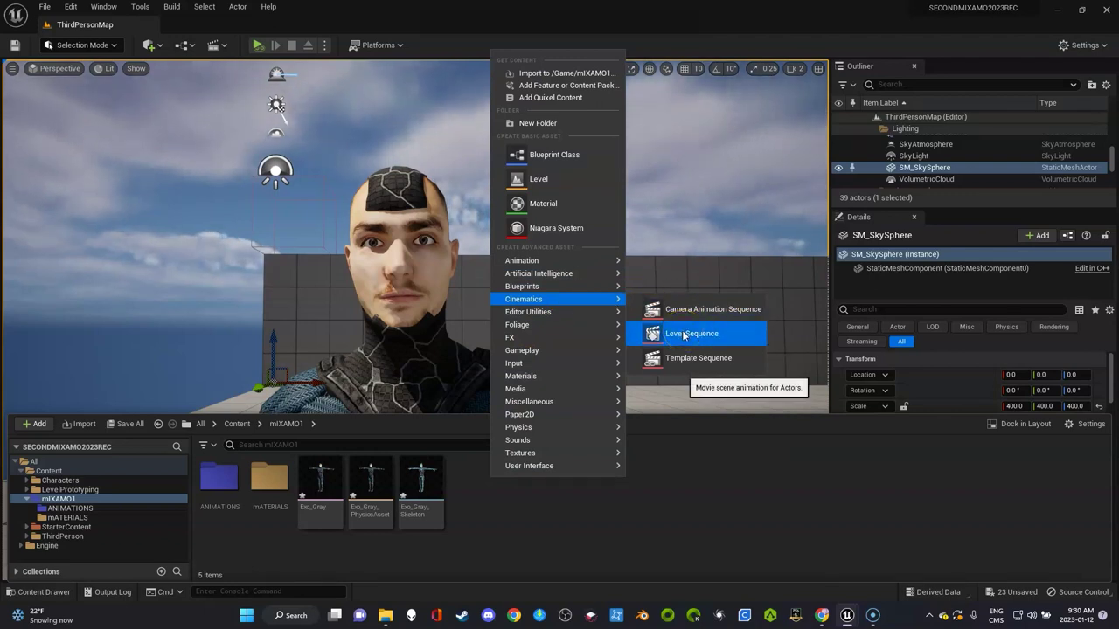
left_click(550, 122)
left_click(552, 125)
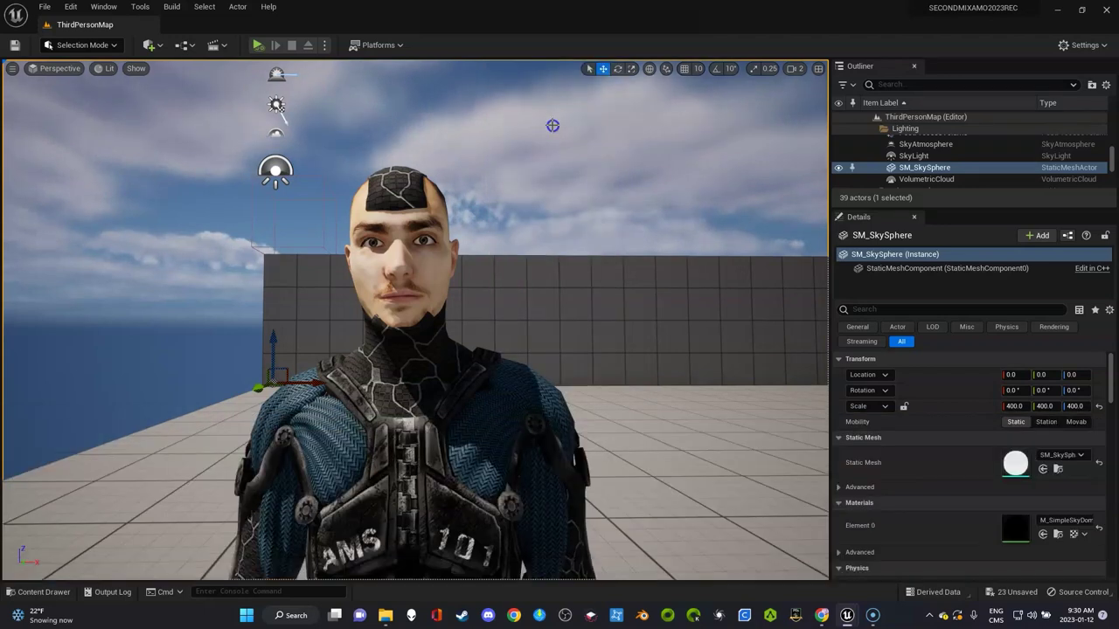
left_click(553, 125)
key("ctrl+space")
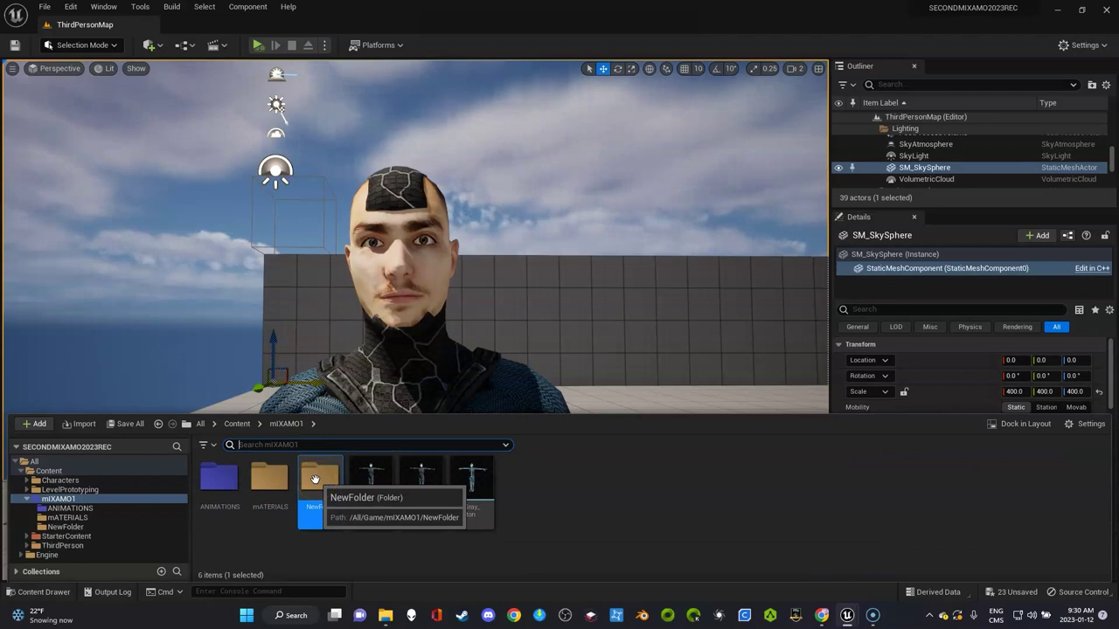
Step: Rename the new folder CINMEATICS and colour it orange
key("F2")
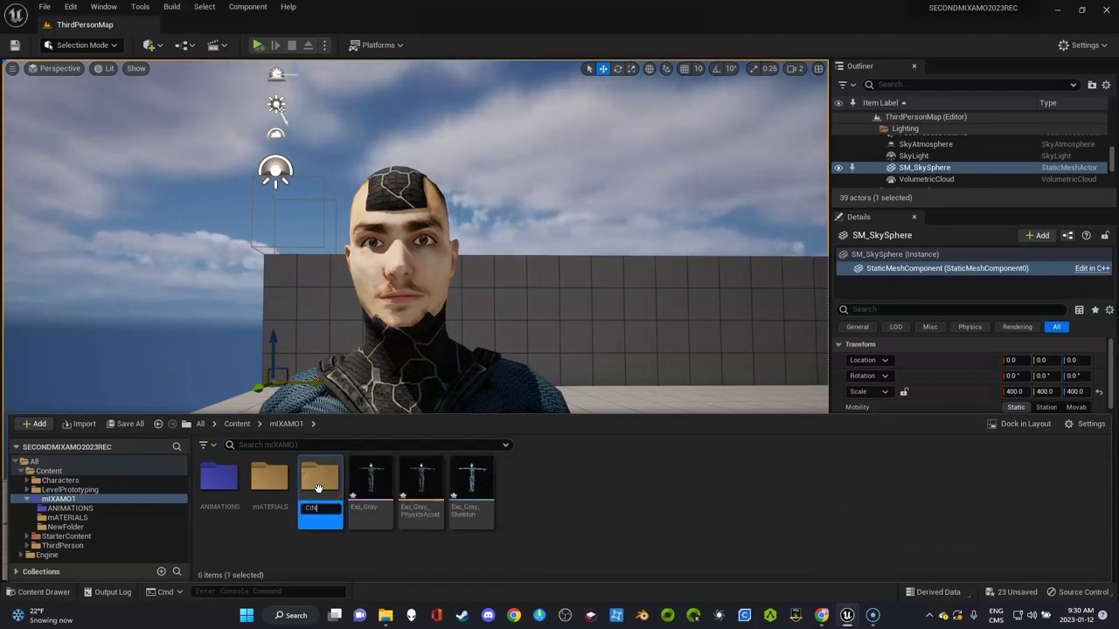
type("CINMEATICS")
key("Return")
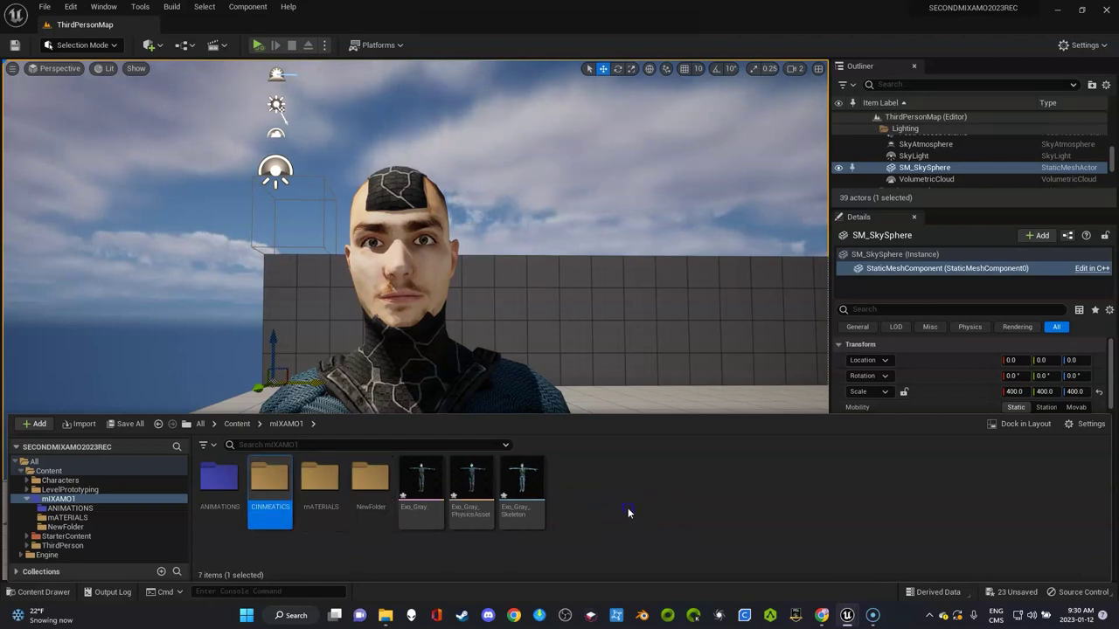
left_click(295, 507)
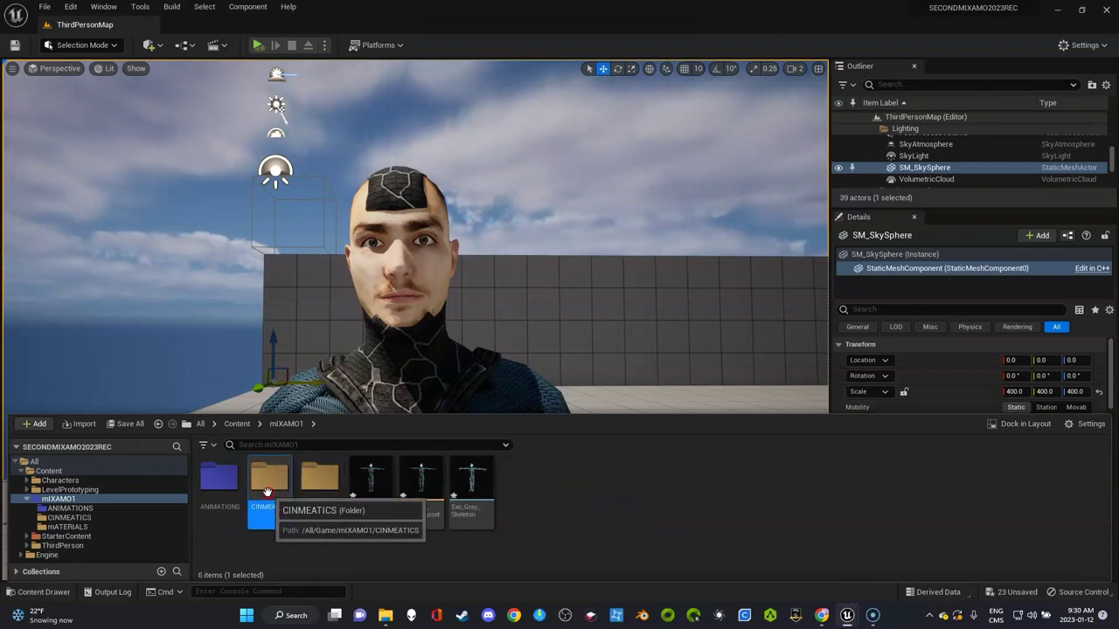
right_click(266, 492)
mouse_move(399, 307)
left_click(469, 342)
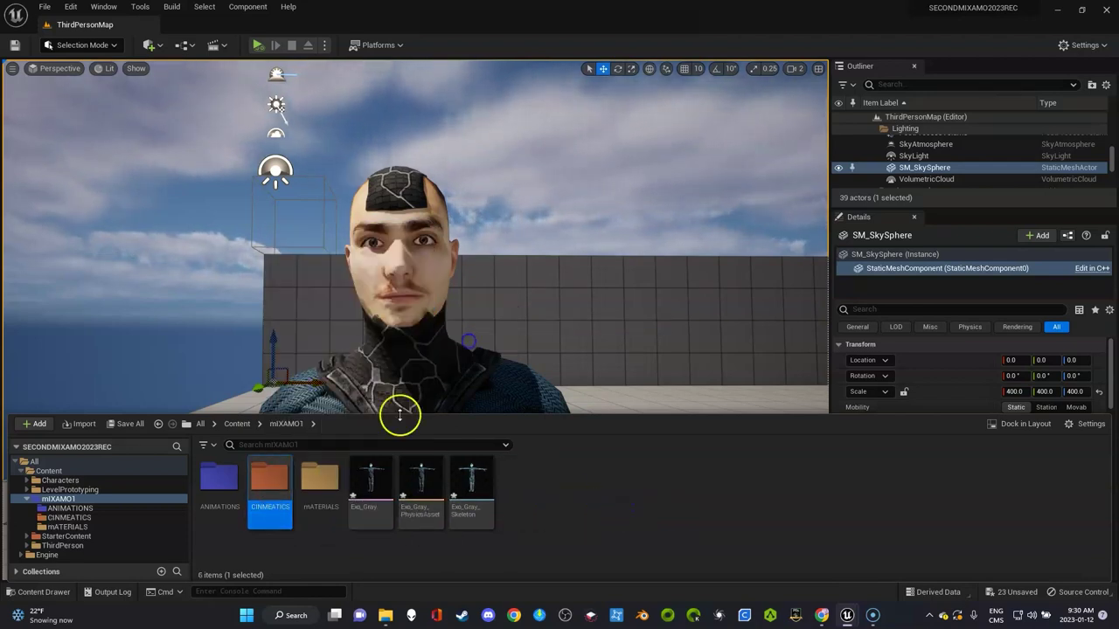
Step: Inside CINMEATICS, add a Cinematics > Level Sequence asset and accept the name 1
double_click(270, 476)
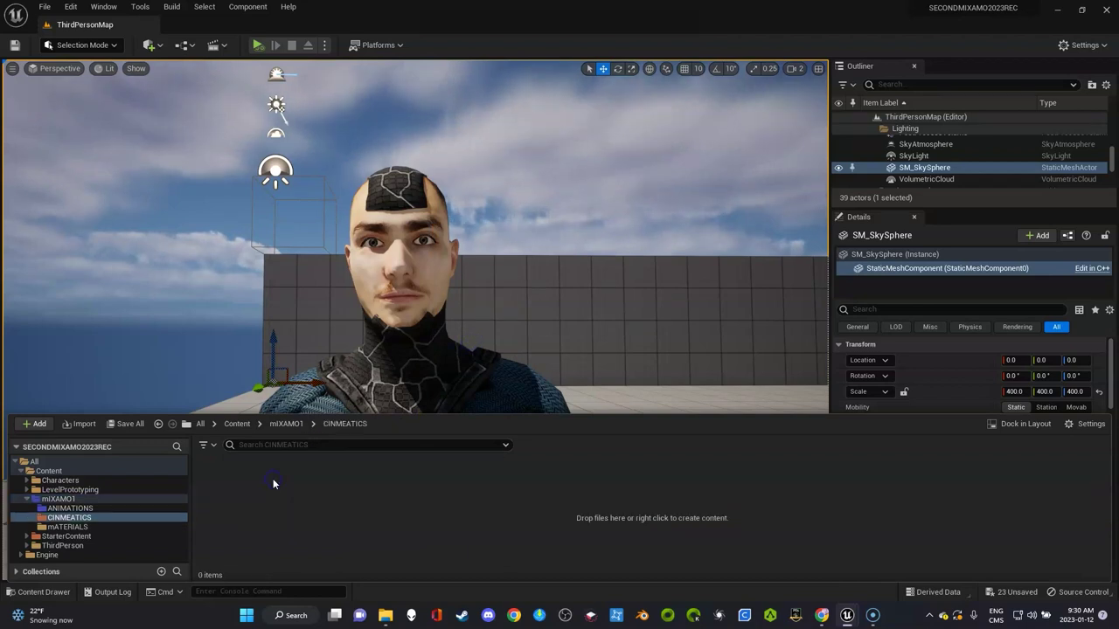
right_click(333, 472)
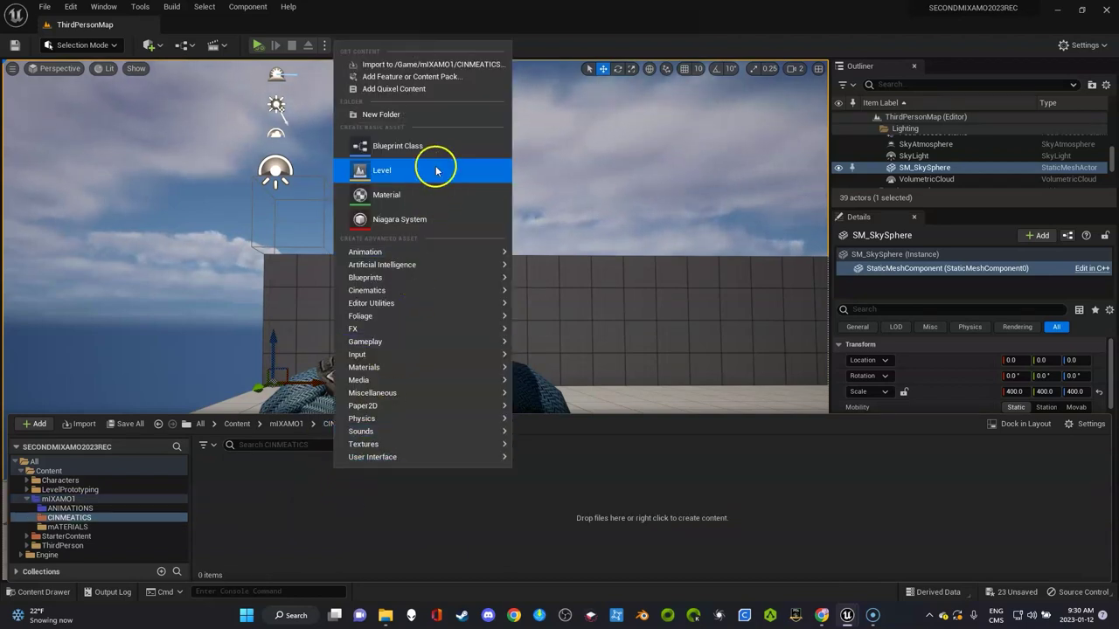
mouse_move(436, 296)
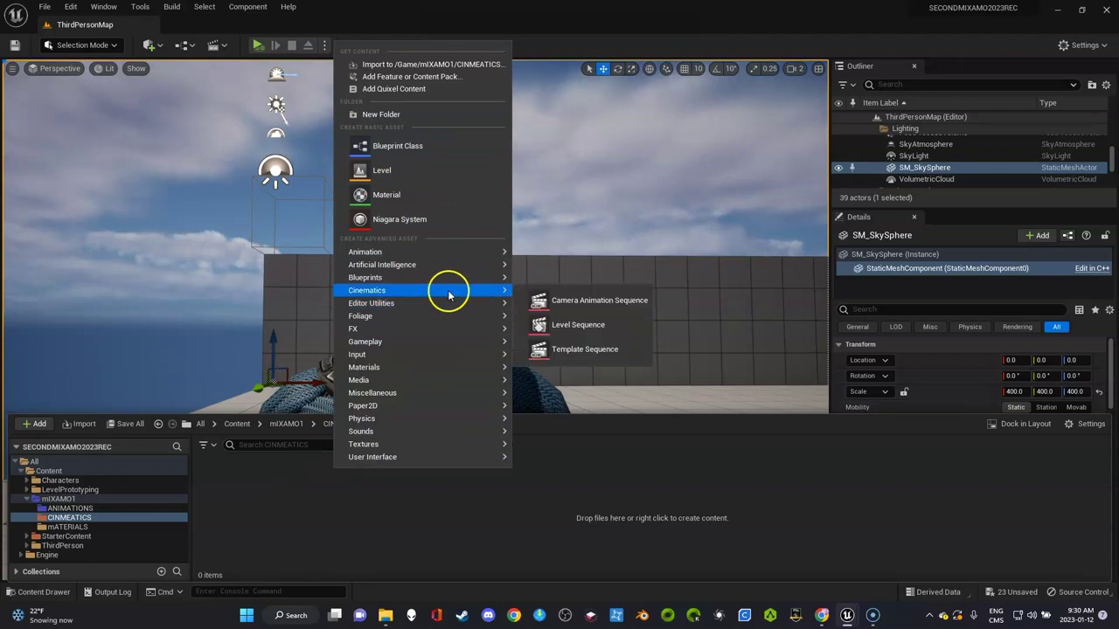
left_click(574, 325)
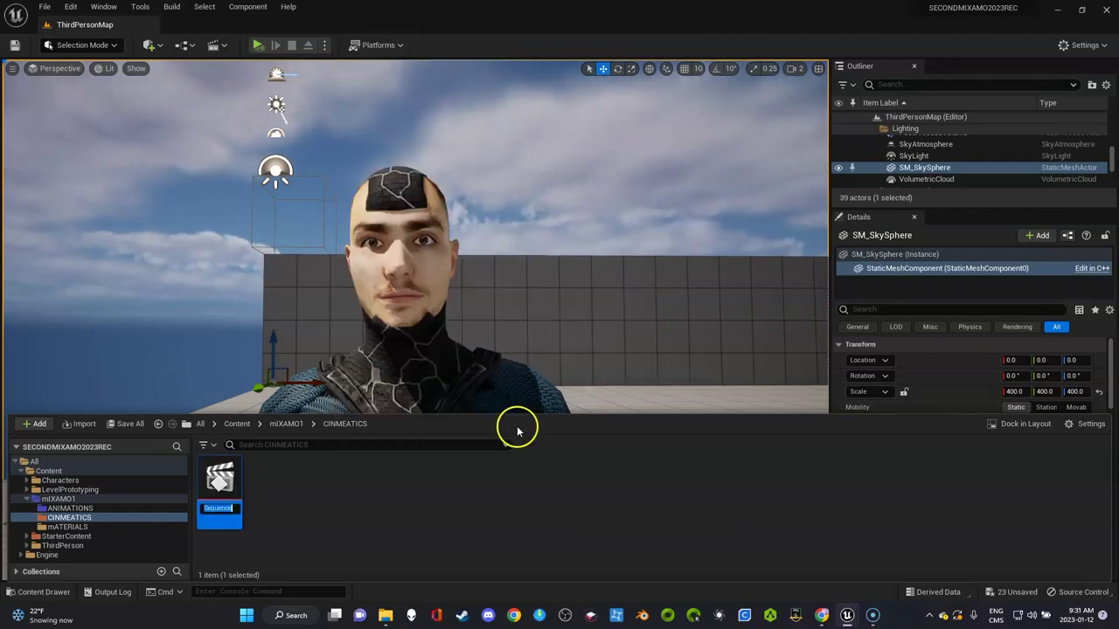
key("Return")
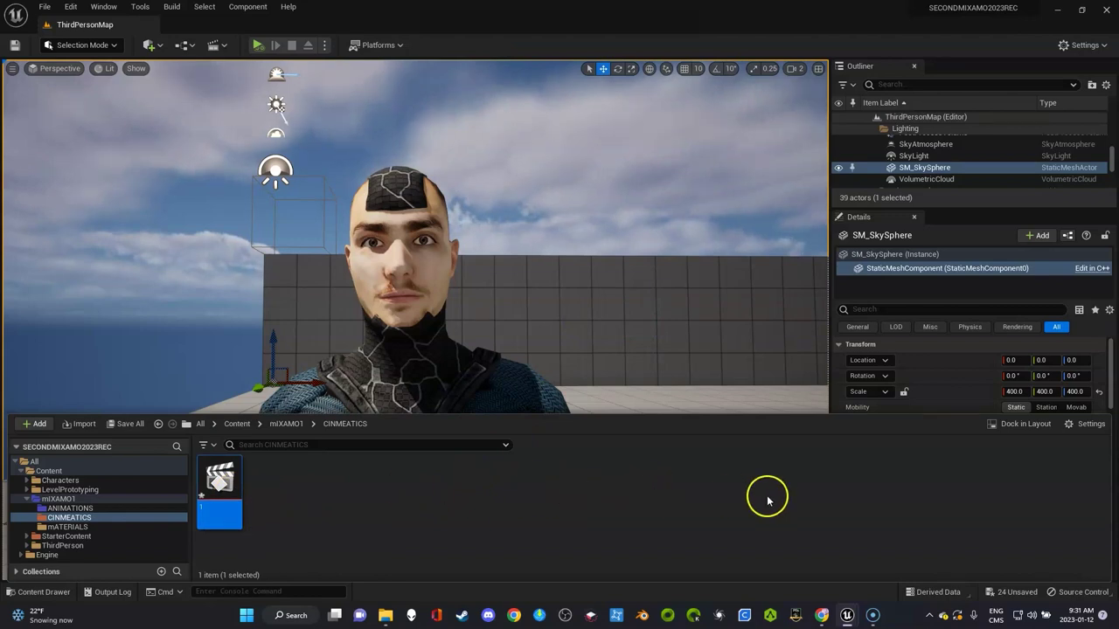
Step: Open sequence 1 in Sequencer and delete the dismissing_gesture actor from the level
double_click(222, 488)
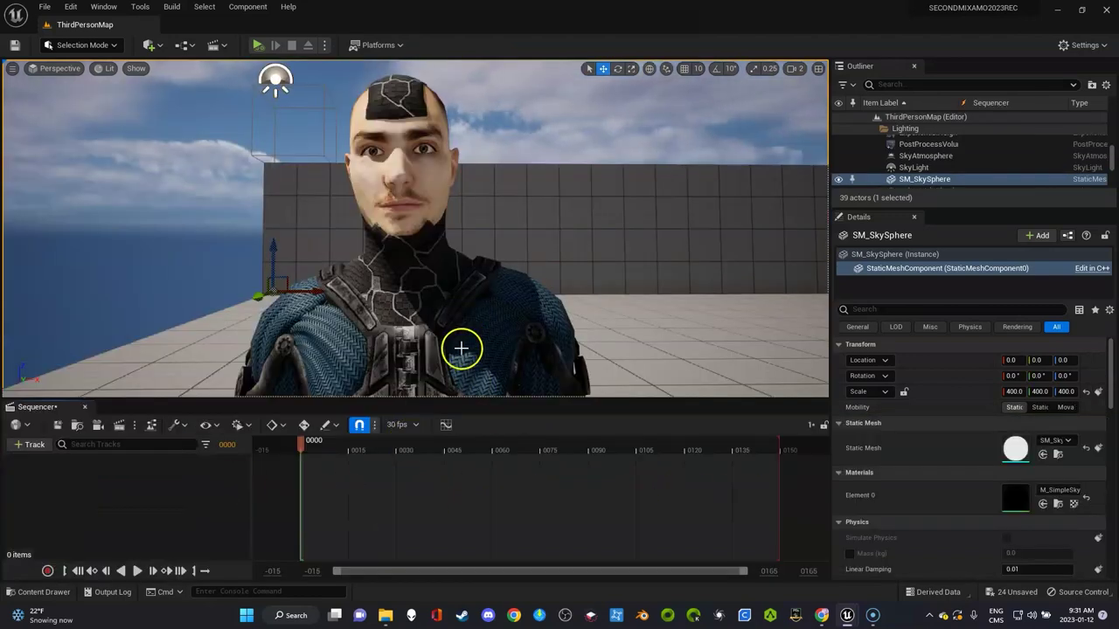
left_click(461, 344)
key("f")
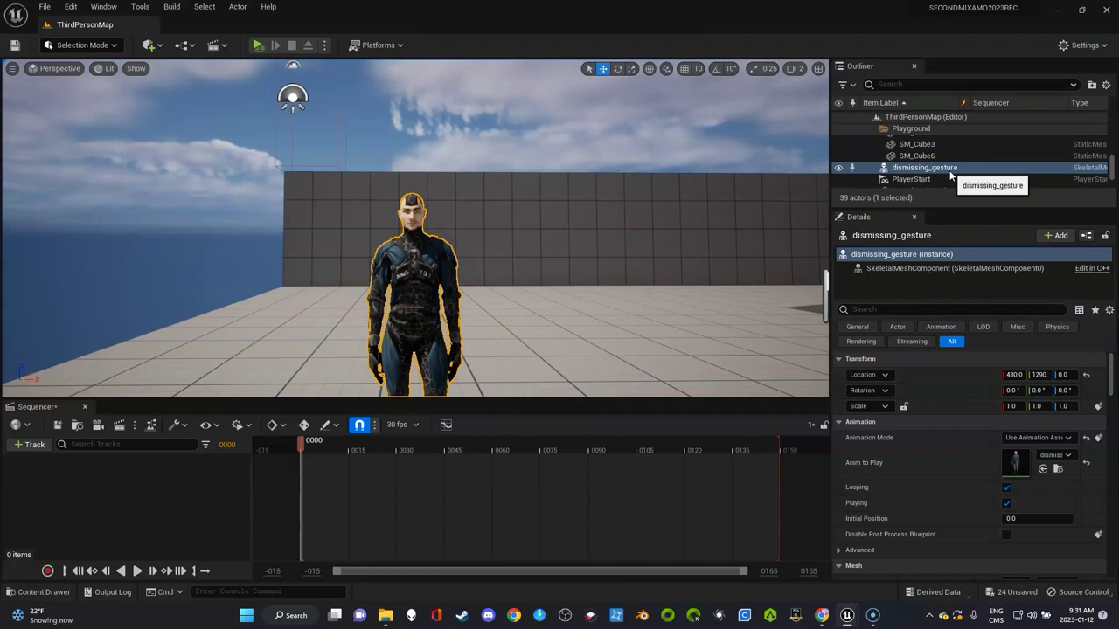
key("Delete")
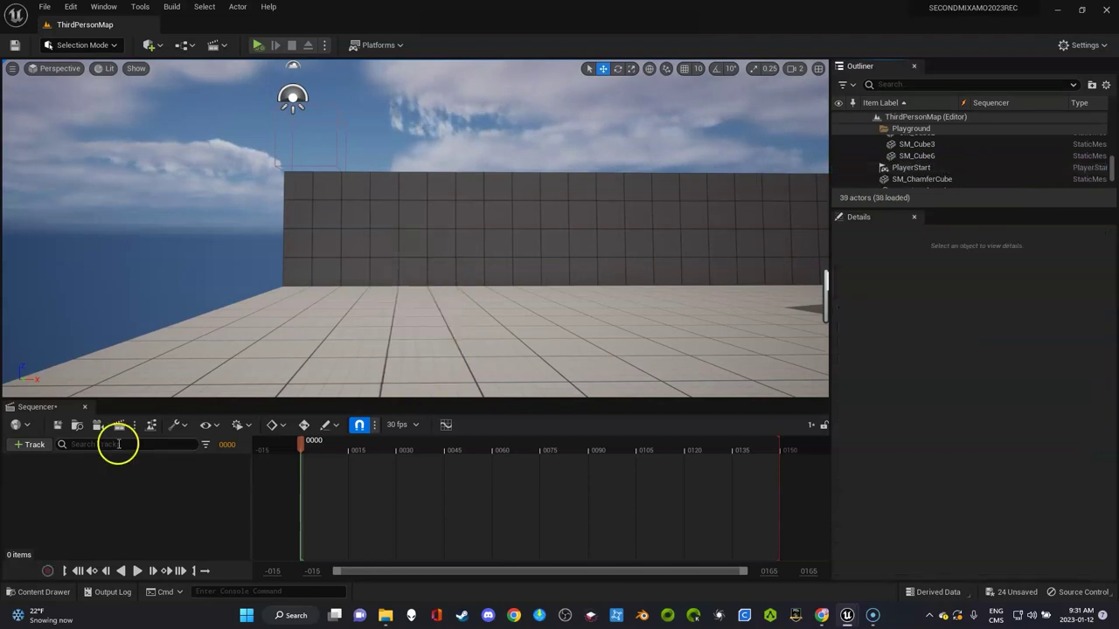
Step: Open and close the sequence's director blueprint, start playback, and select the floor cube
left_click(152, 424)
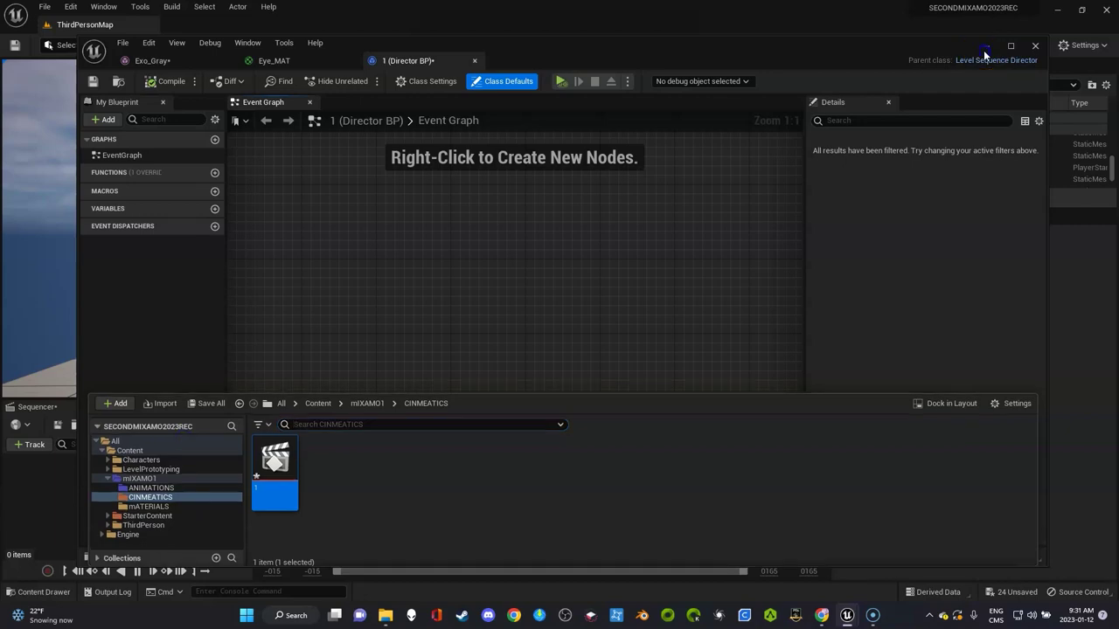
left_click(1031, 44)
key("space")
left_click(776, 294)
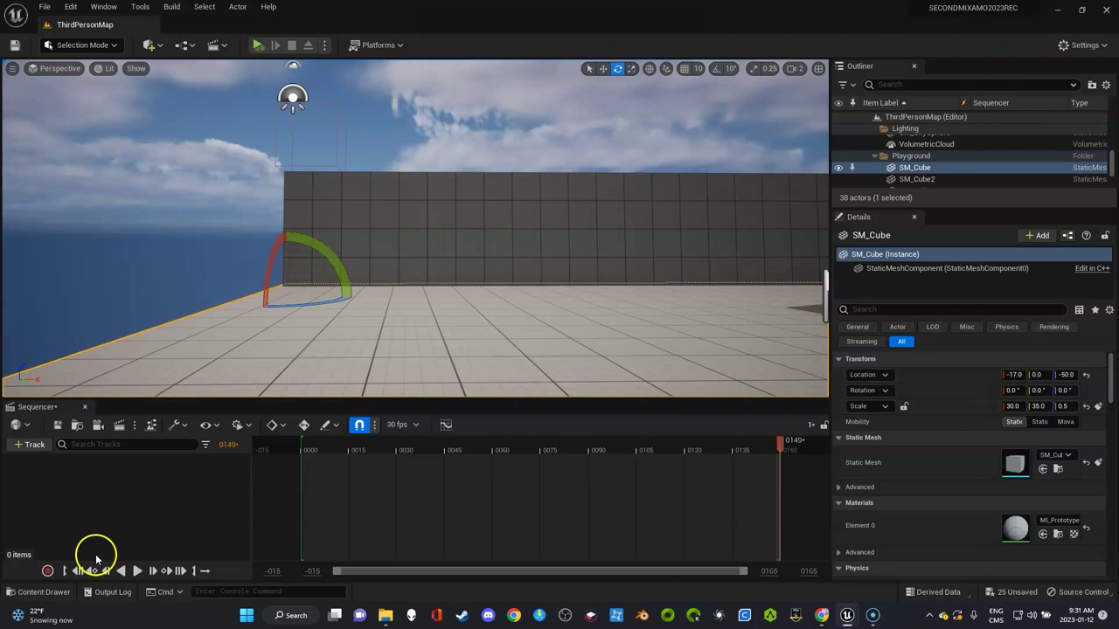
Step: Navigate the Content Drawer to Content > mIXAMO1
key("ctrl+space")
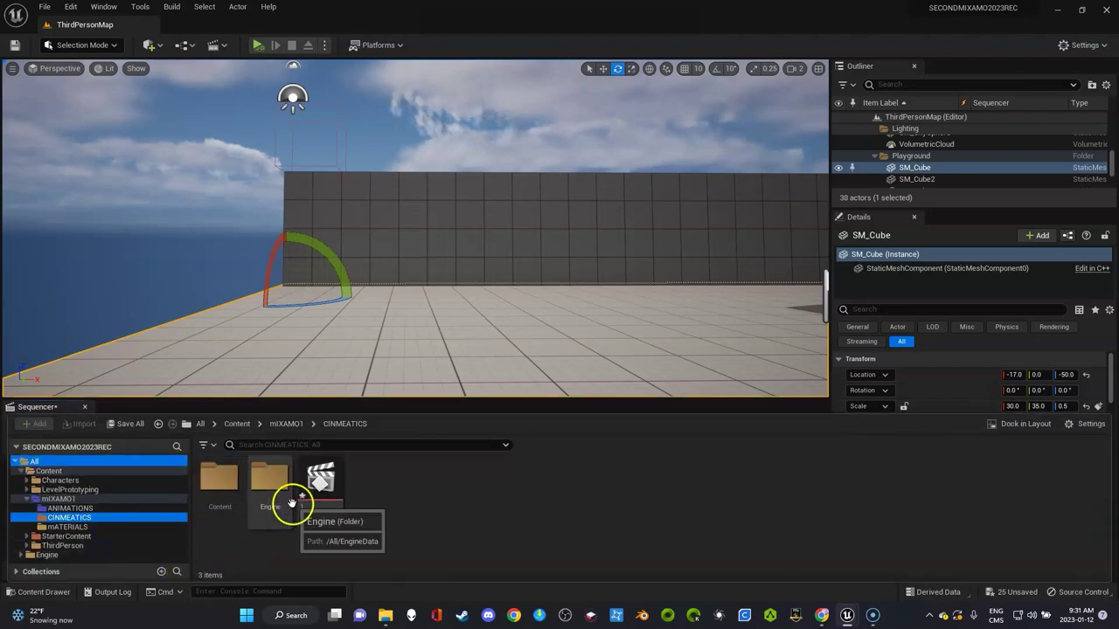
left_click(237, 424)
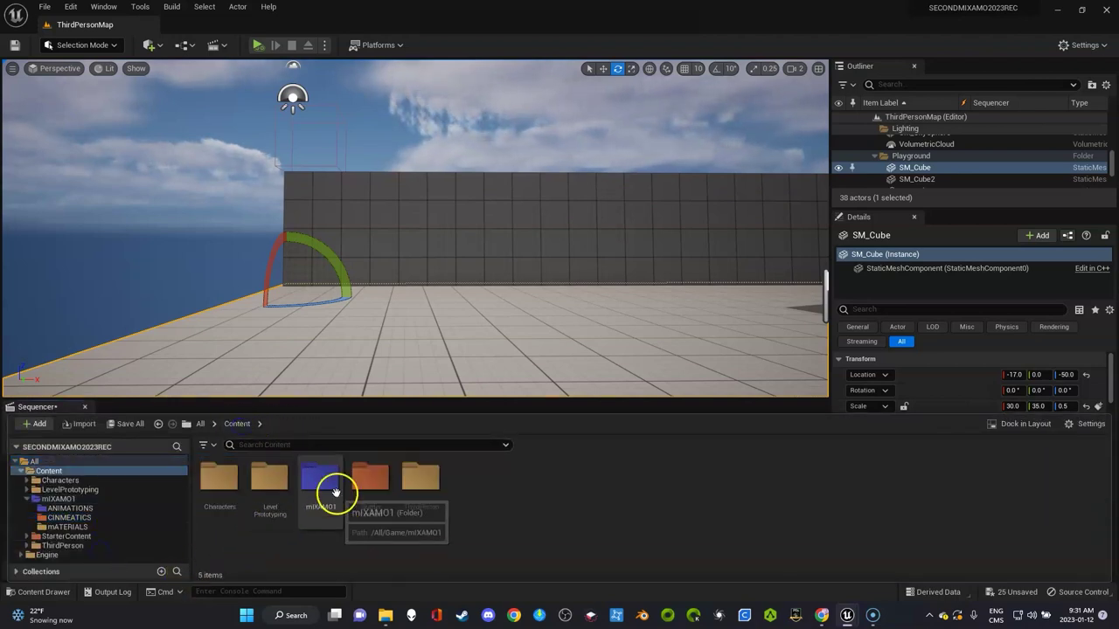
left_click(320, 494)
left_click_drag(320, 494, 321, 494)
left_click(309, 486)
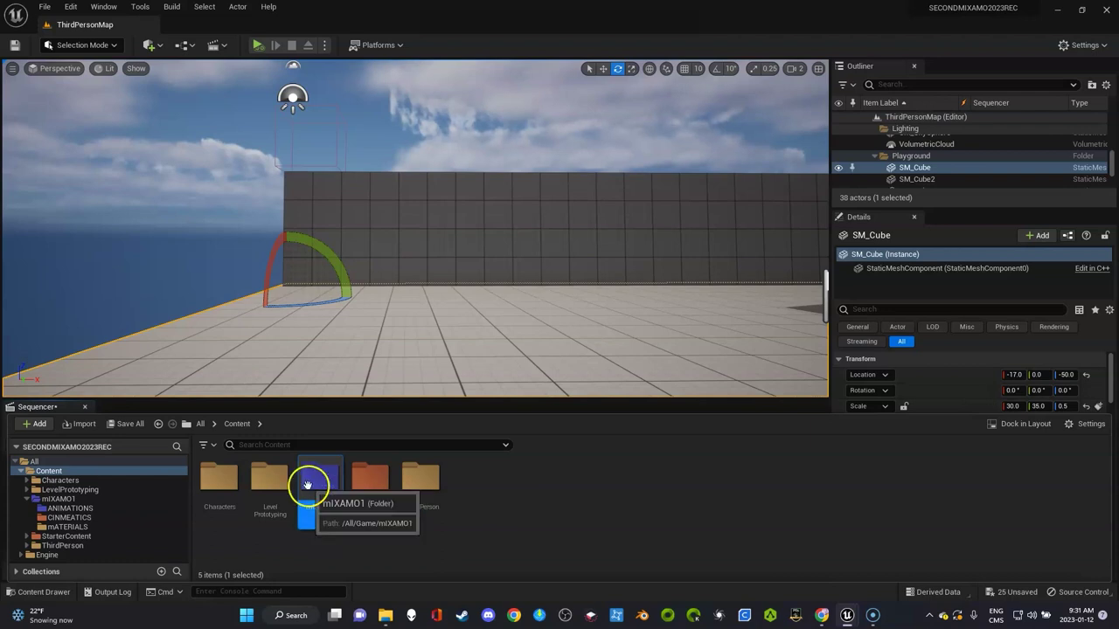
left_click(567, 499)
double_click(306, 480)
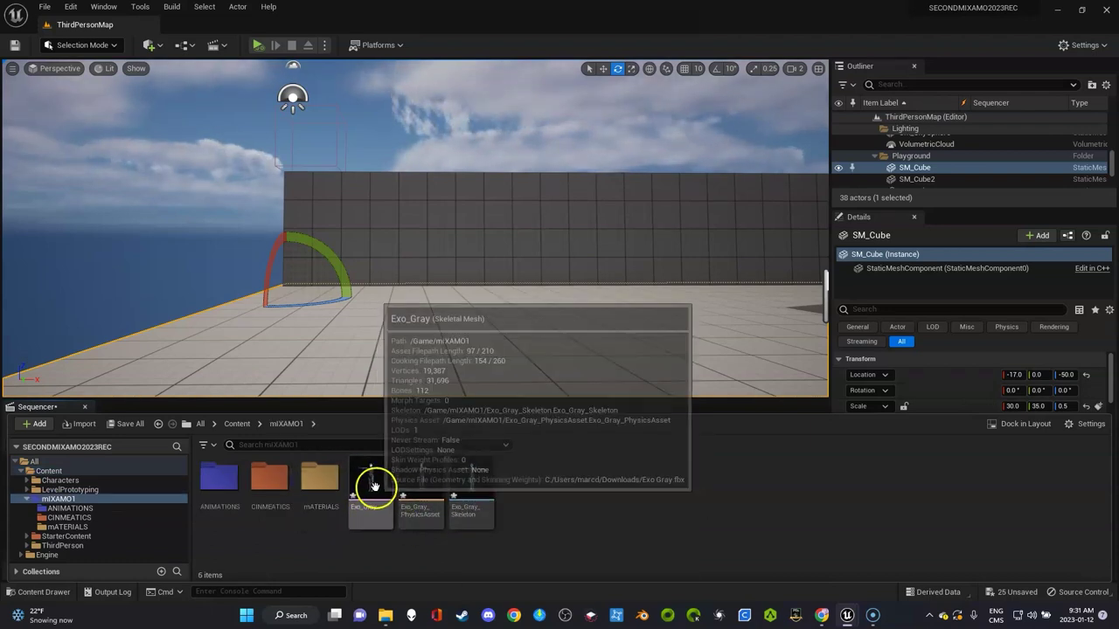
Step: Drag Exo_Gray into the level, then its Outliner row into Sequencer as a track
left_click_drag(373, 482, 424, 351)
left_click_drag(936, 167, 149, 461)
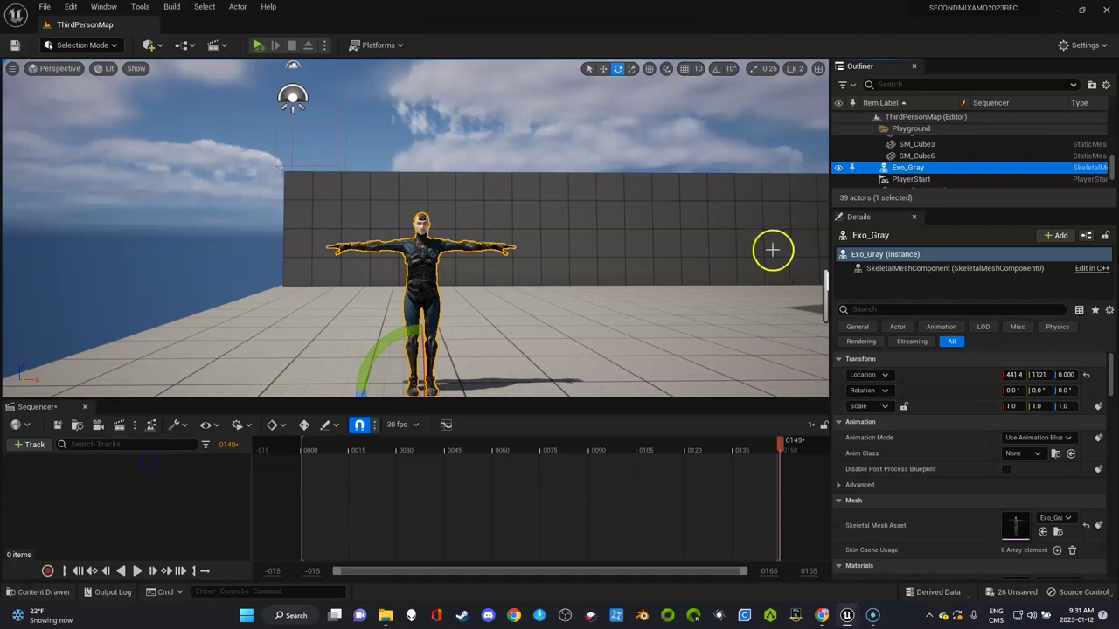
left_click_drag(932, 172, 390, 499)
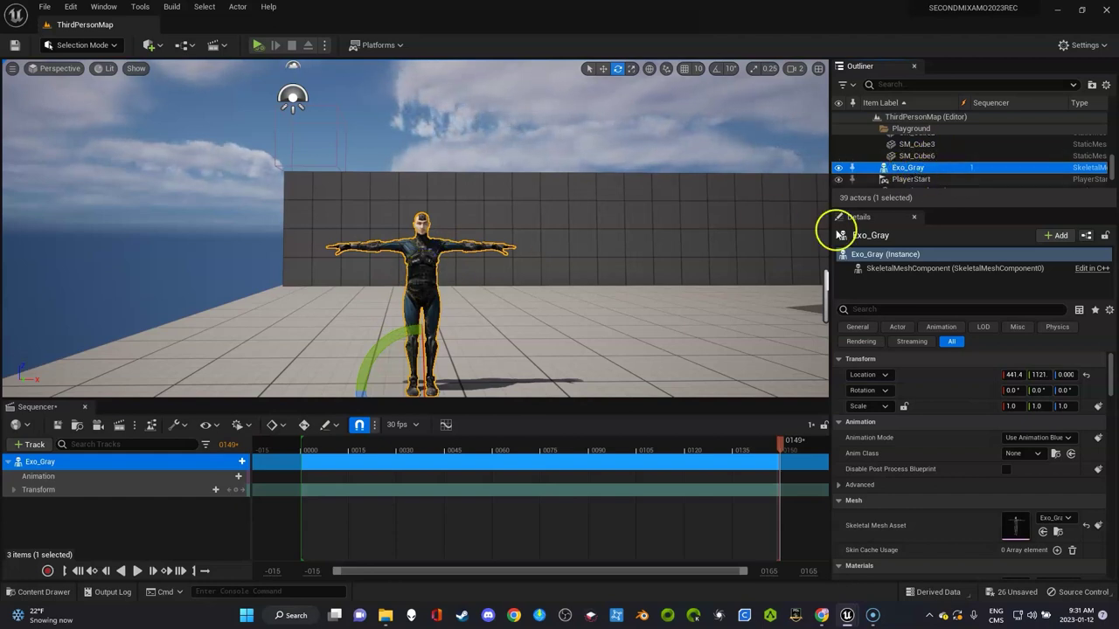
Step: Add the dismissing_gesture clip to Exo_Gray's Animation track, move it to frame 0, and scrub it
left_click(225, 482)
left_click(259, 418)
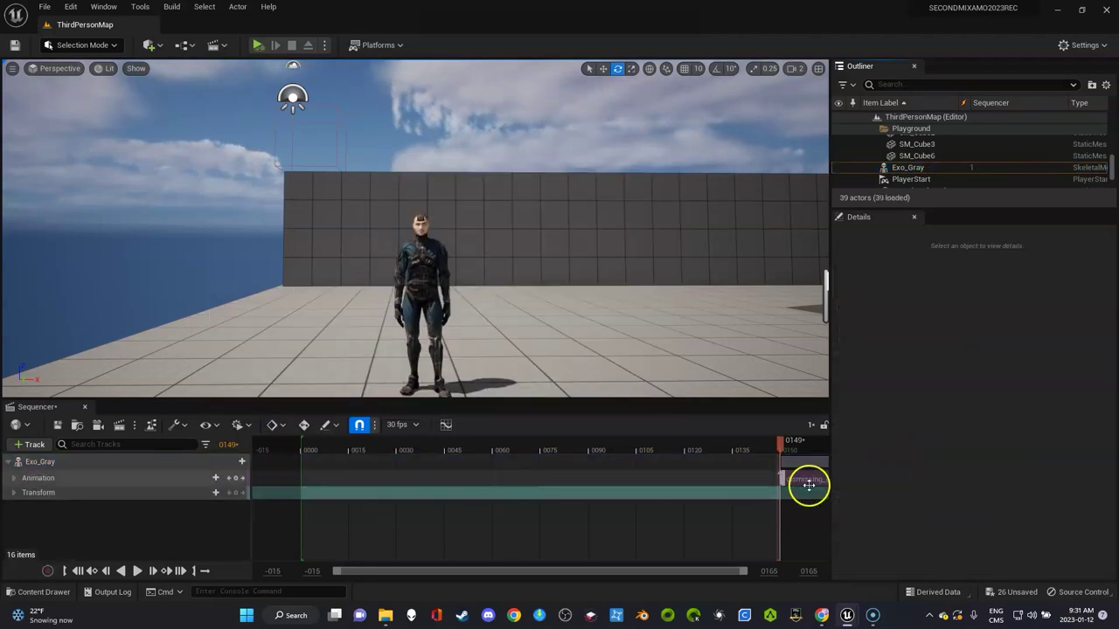
left_click_drag(804, 481, 332, 474)
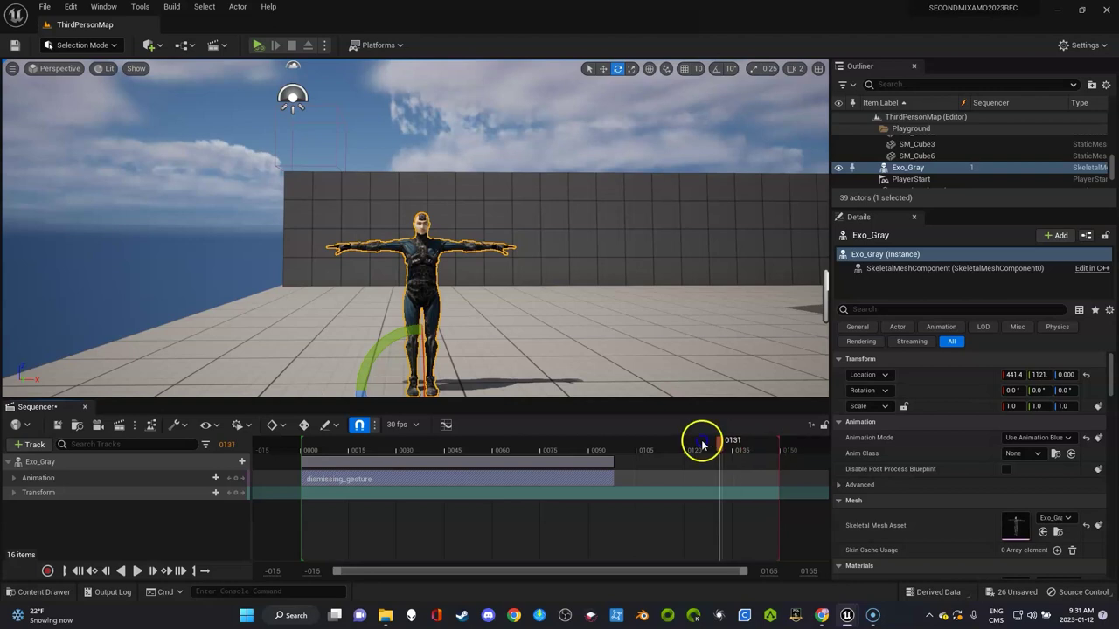
left_click_drag(690, 445, 614, 460)
left_click_drag(769, 461, 805, 452)
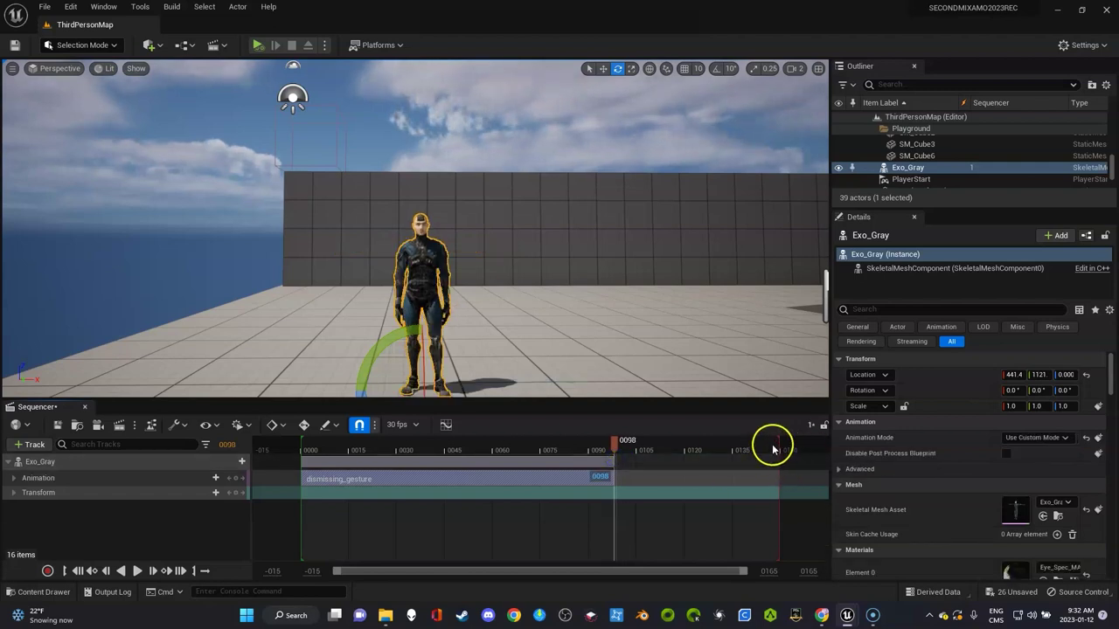
left_click(399, 425)
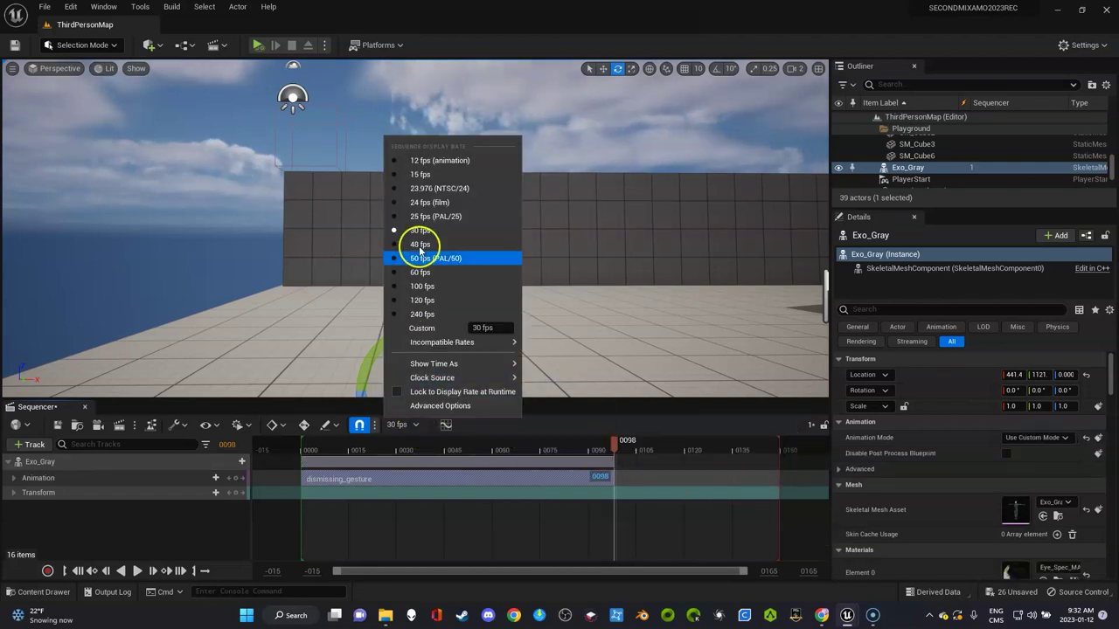
Step: Set the sequence display rate to 24 fps and show the timeline in seconds
left_click(447, 207)
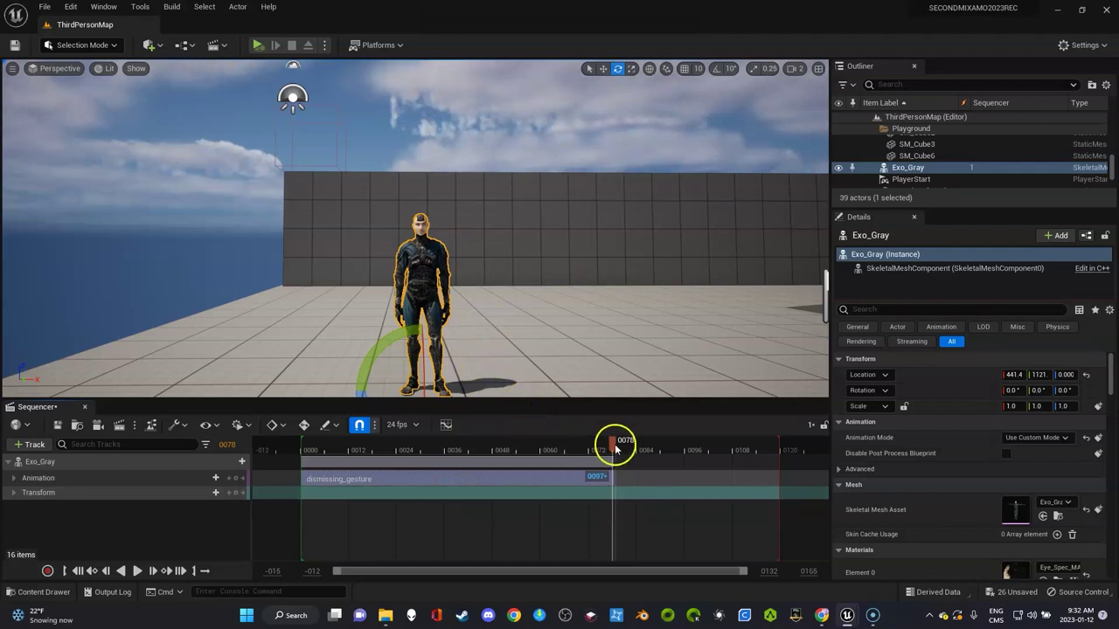
left_click(399, 425)
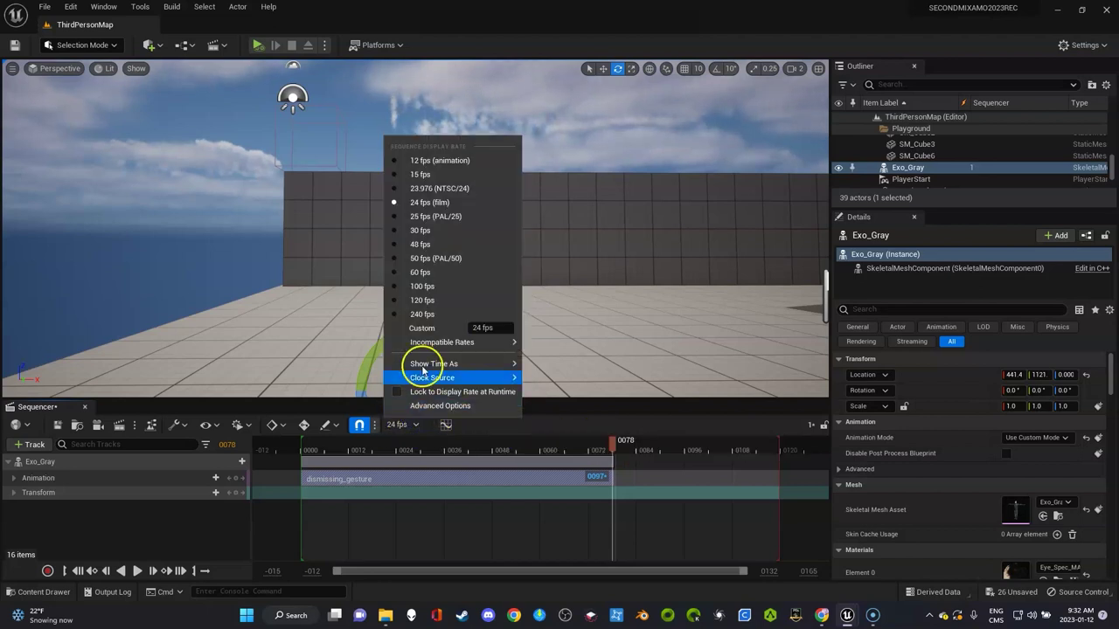
mouse_move(451, 364)
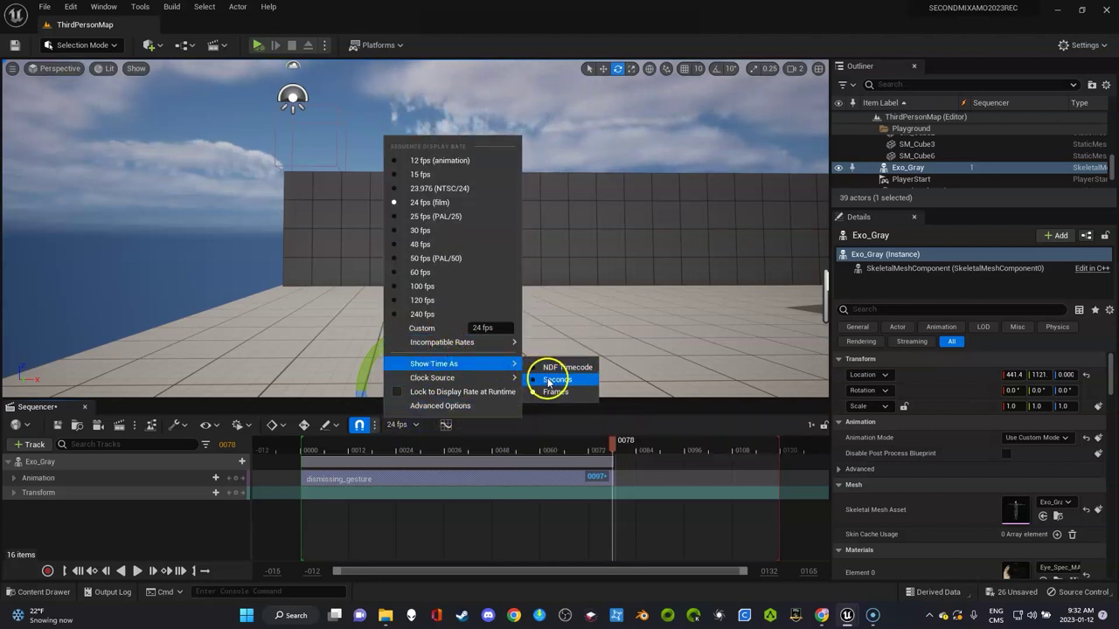
left_click(551, 376)
Step: Move the playback end marker to 3.25 where the clip ends, then scrub through the gesture
left_click(612, 449)
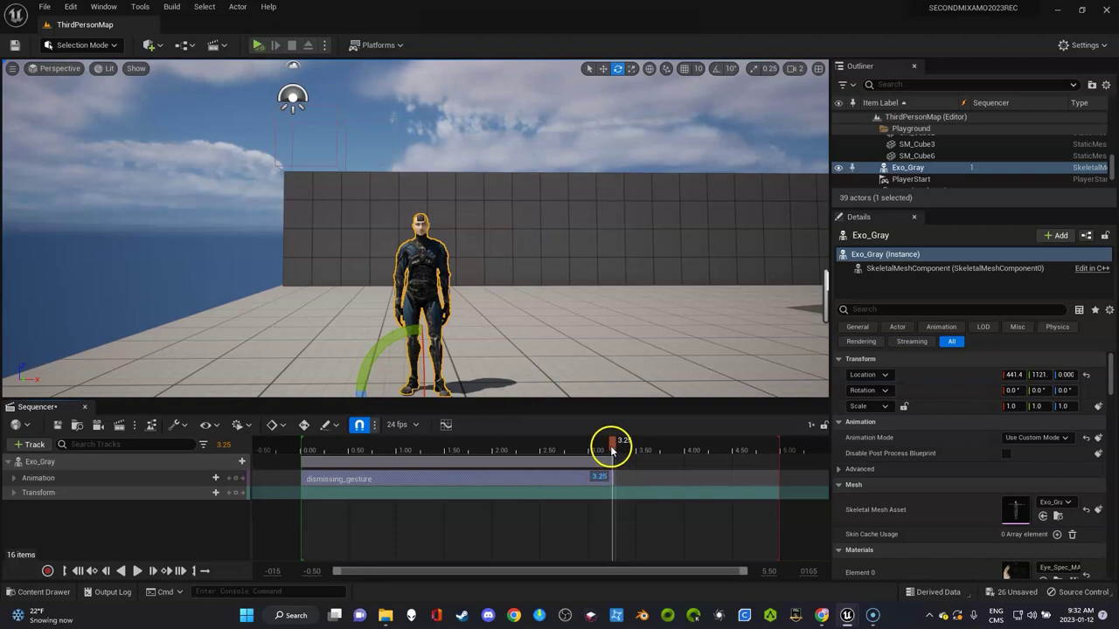
left_click_drag(781, 445, 611, 456)
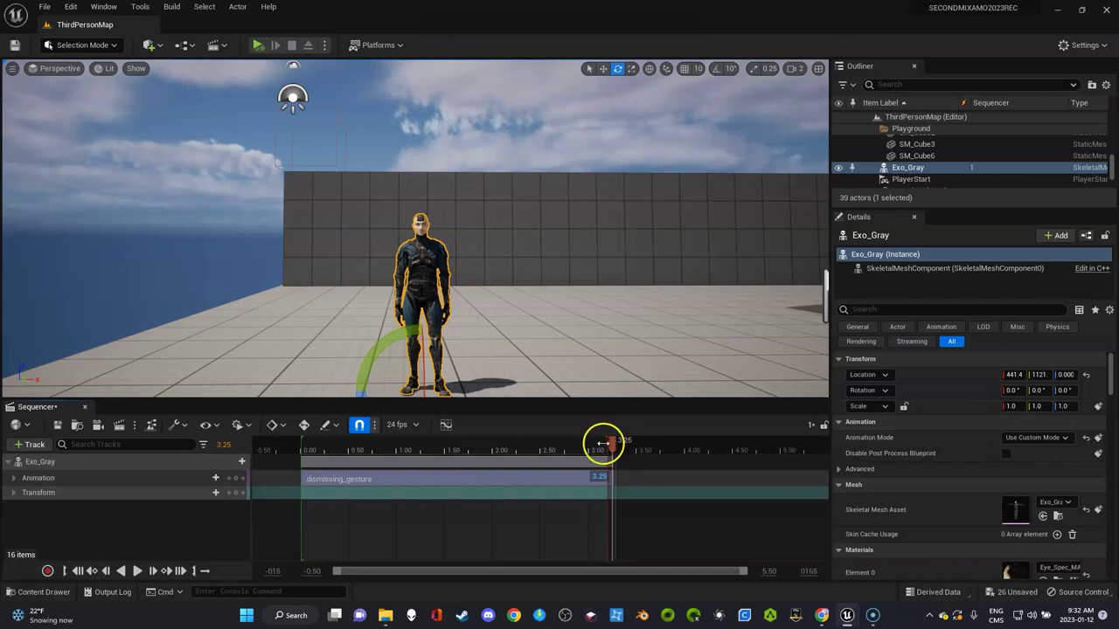
mouse_move(612, 445)
left_mouse_down()
mouse_move(422, 451)
mouse_move(600, 452)
left_mouse_up()
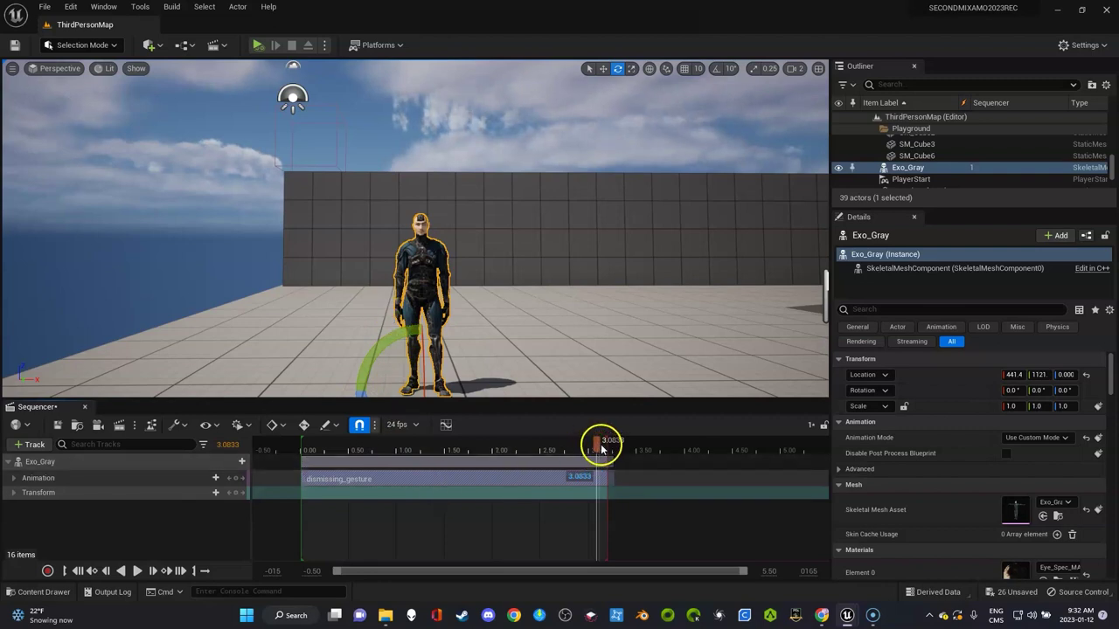
left_click_drag(601, 449, 512, 451)
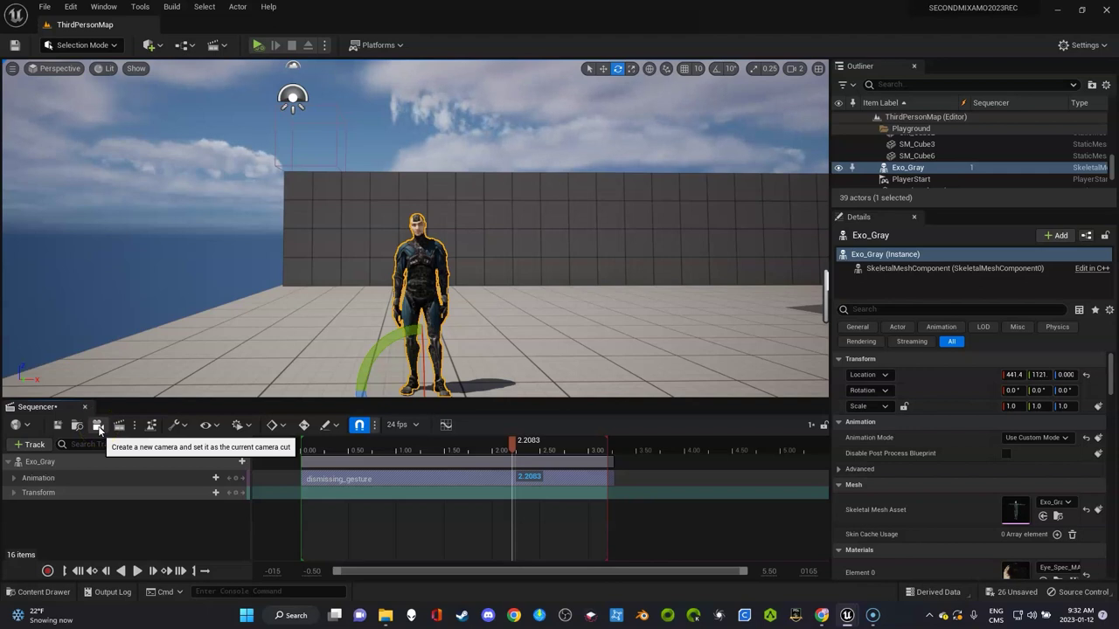
Step: Add a new cine camera to the sequence and name it CAM1
left_click(98, 427)
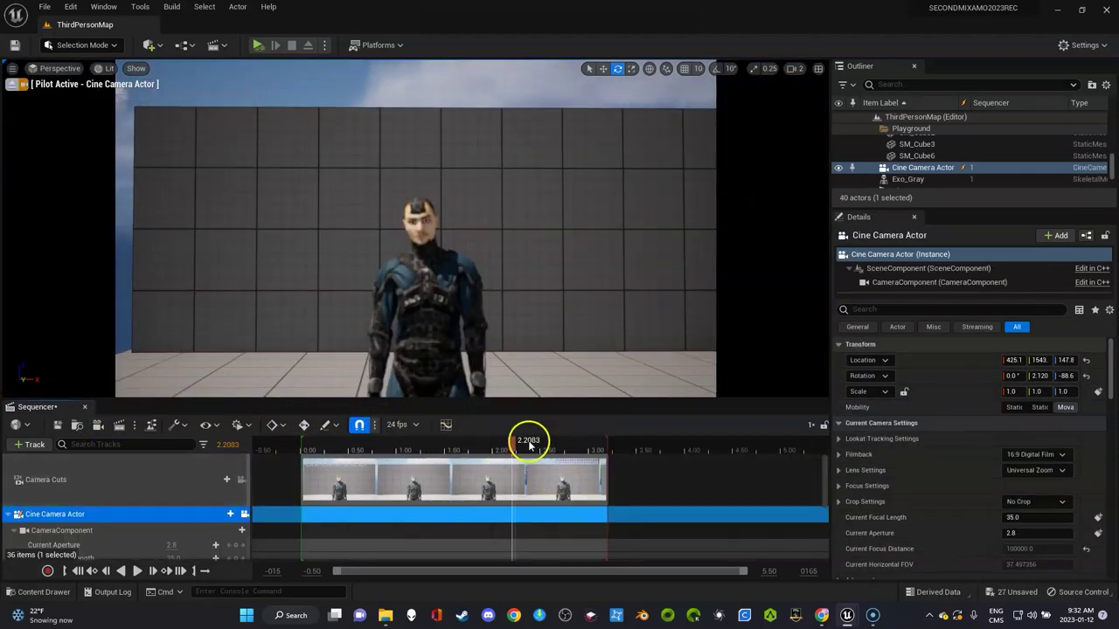
left_click_drag(511, 446, 464, 450)
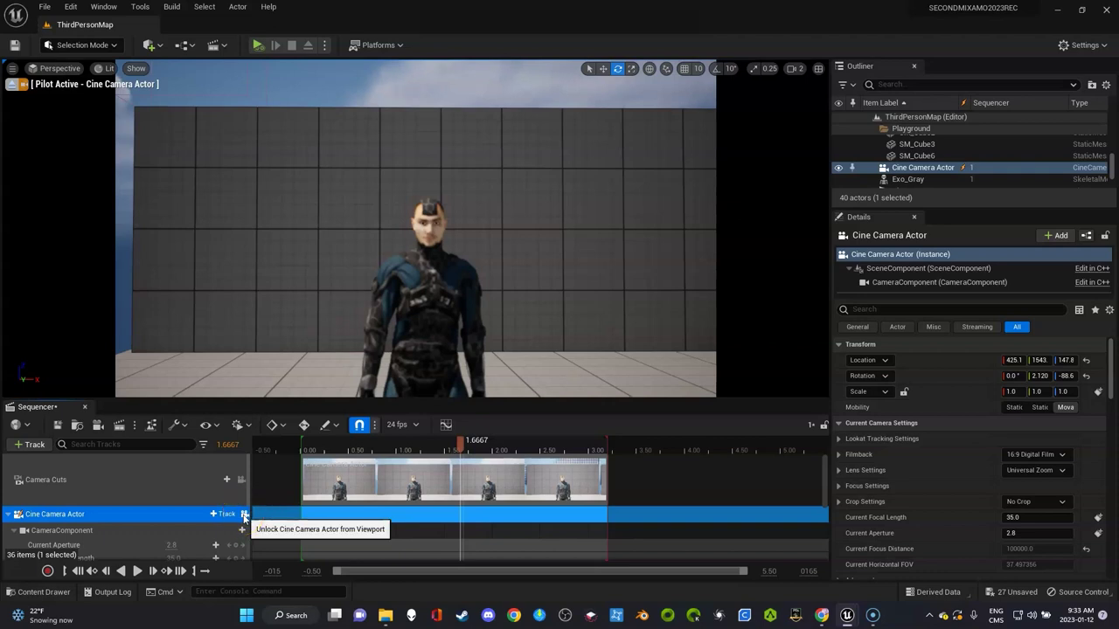
left_click(212, 515)
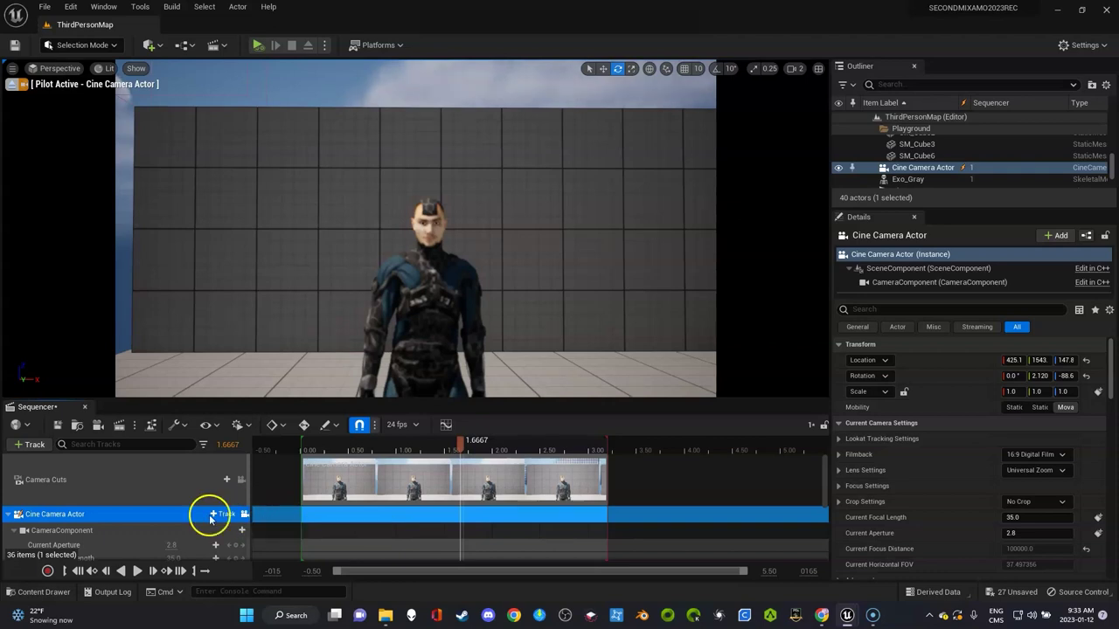
double_click(66, 514)
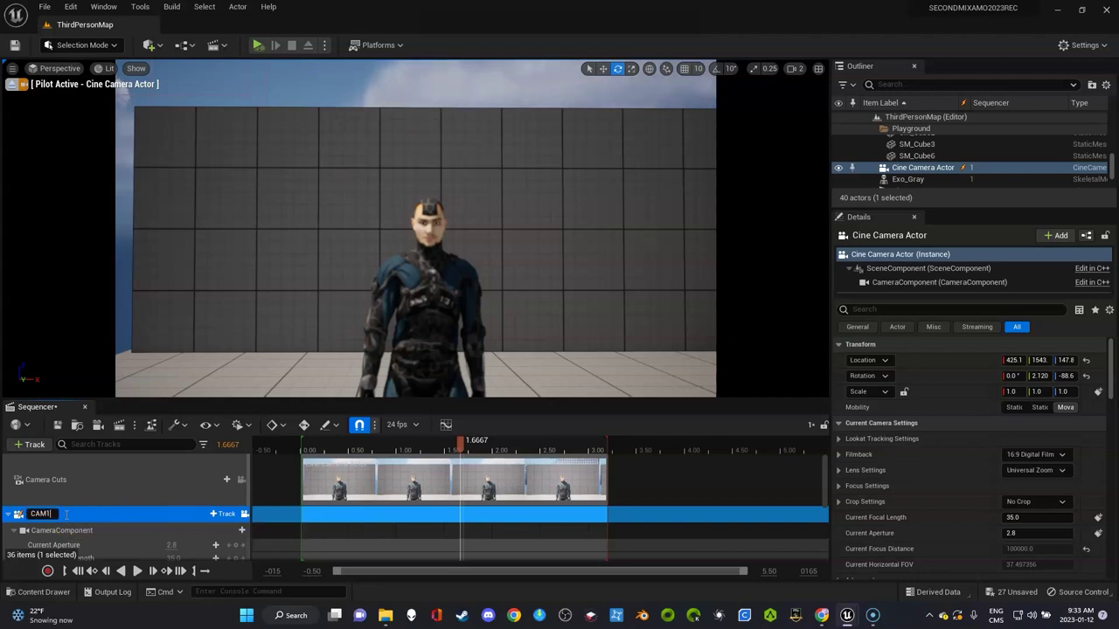
key("Return")
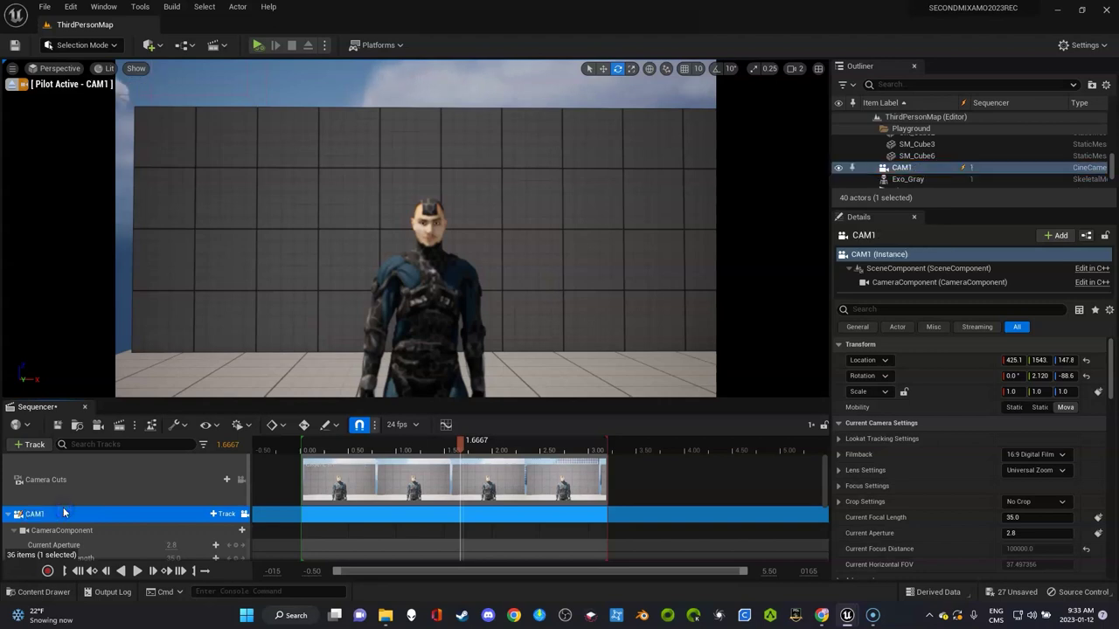
Step: Play the gesture from the start through CAM1, then rewind to 0.00
left_click(423, 449)
left_click_drag(459, 448, 357, 449)
left_click(99, 577)
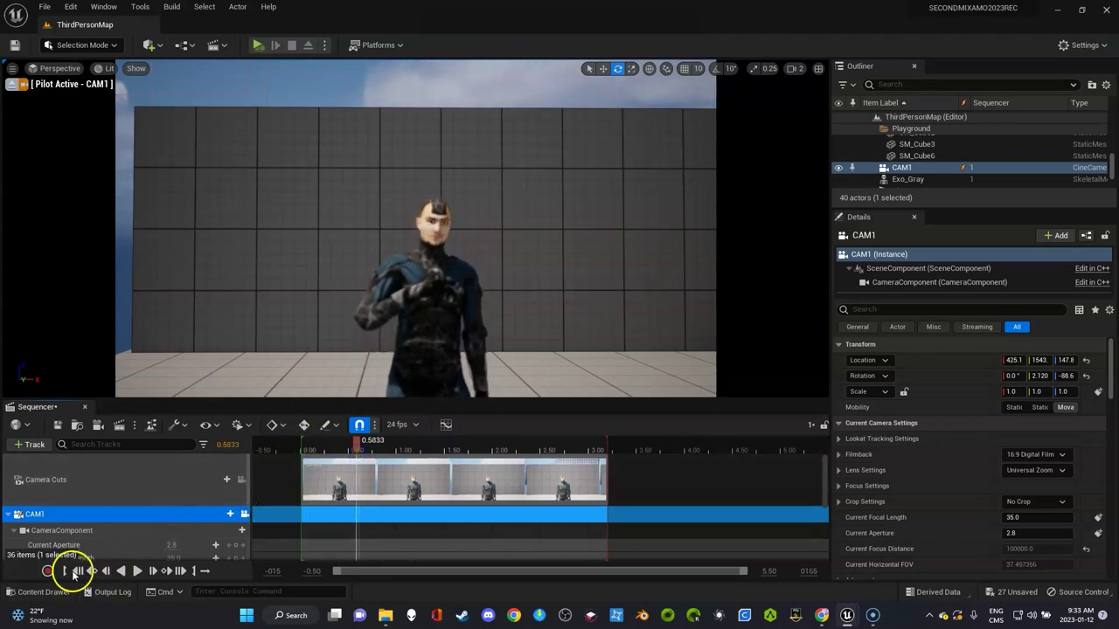
left_click(77, 571)
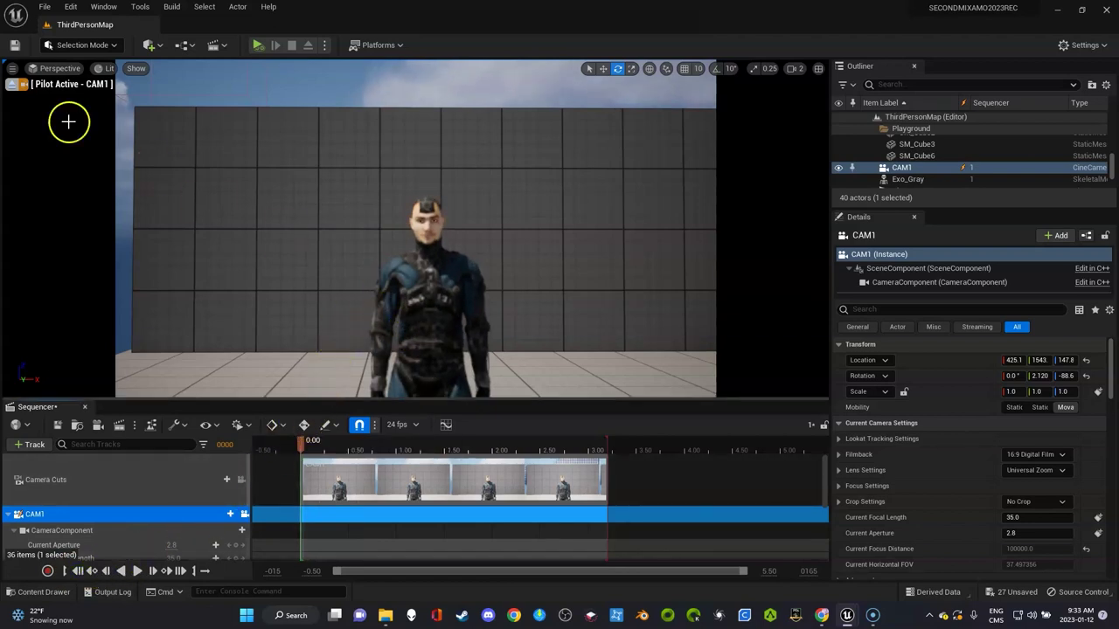
Step: Fly CAM1 closer to Exo_Gray and tilt it slightly downward
right_click_drag(335, 253, 335, 256)
key("w")
key("a")
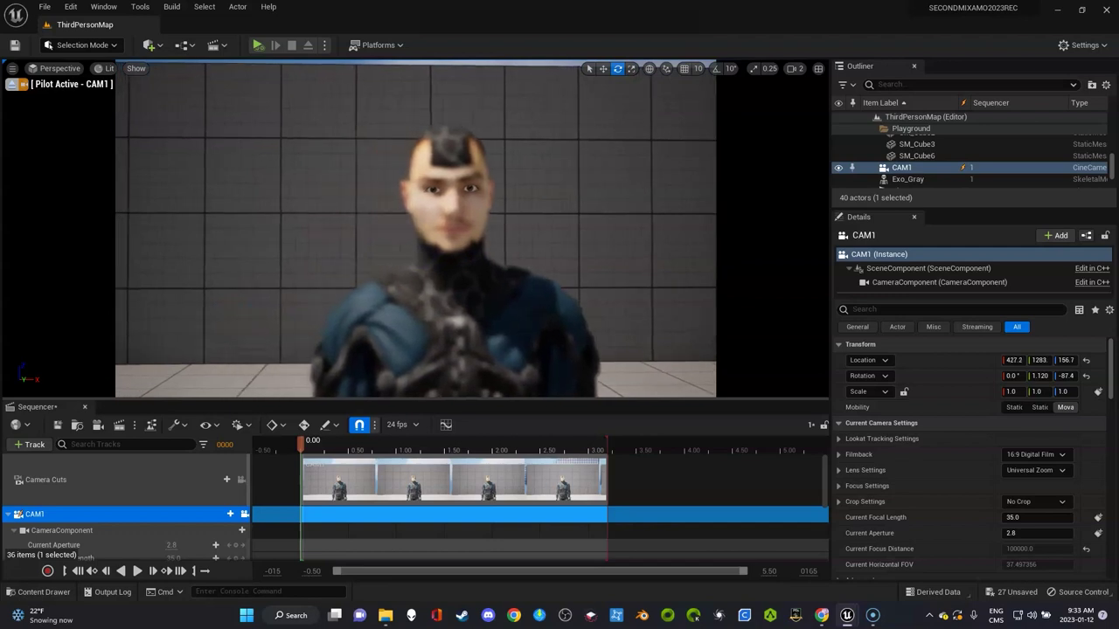
key("w")
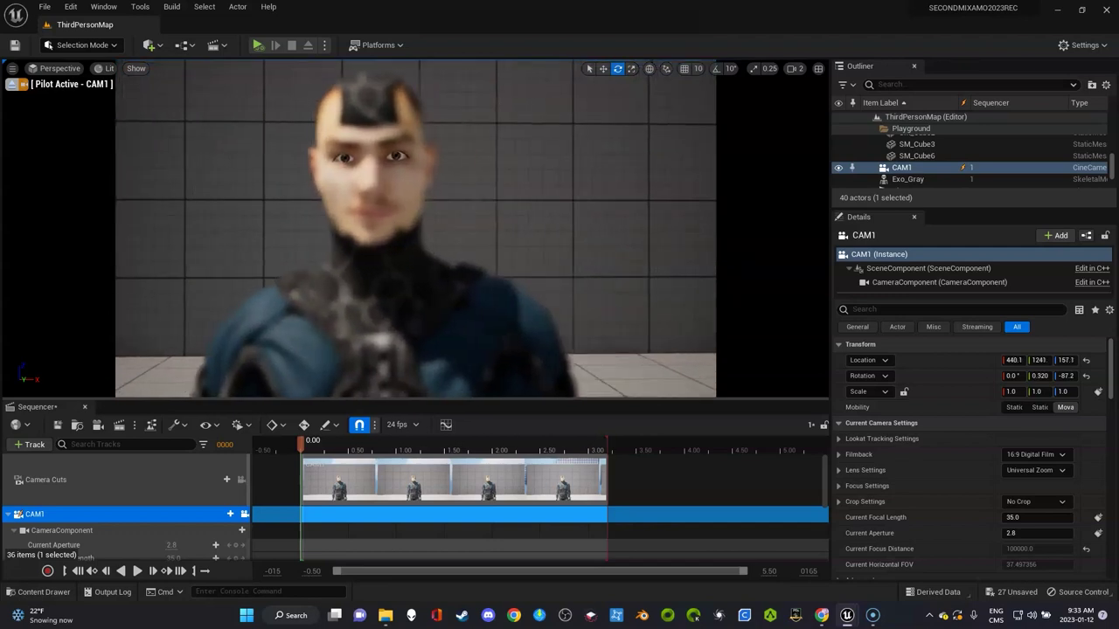
key("s")
left_click_drag(338, 260, 333, 236)
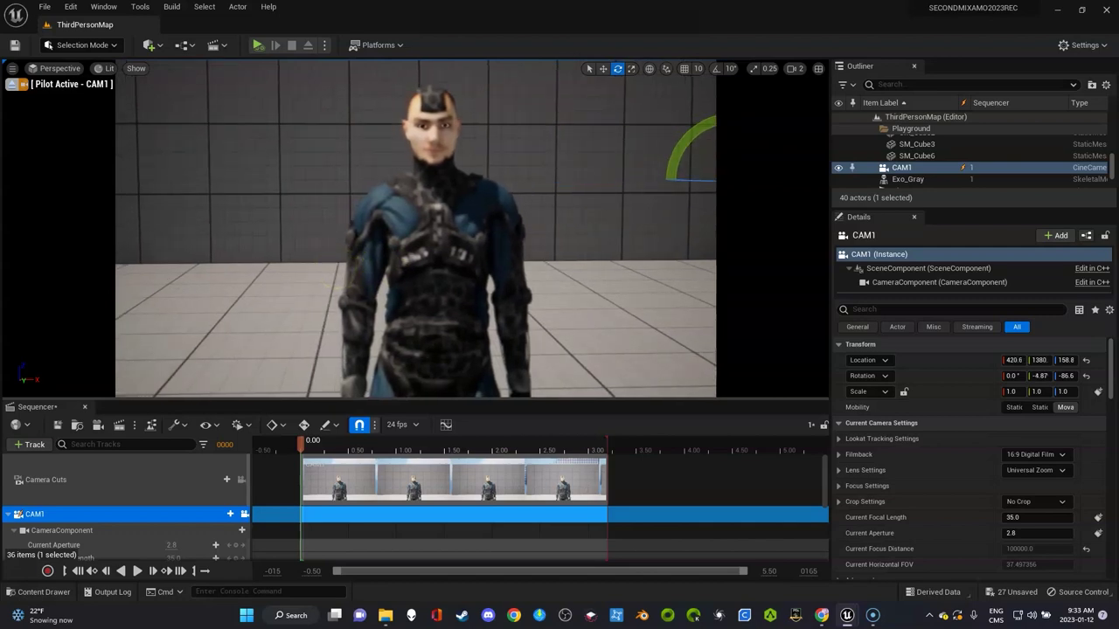
key("d")
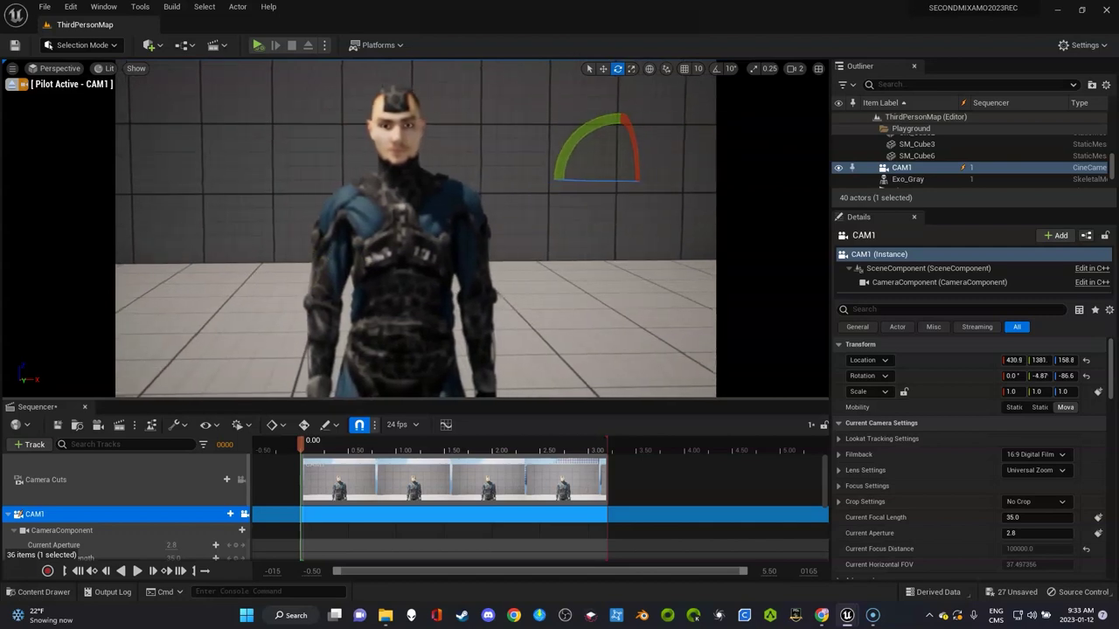
Step: Scrub the gesture from the sequence start to check CAM1's new framing
left_click(295, 445)
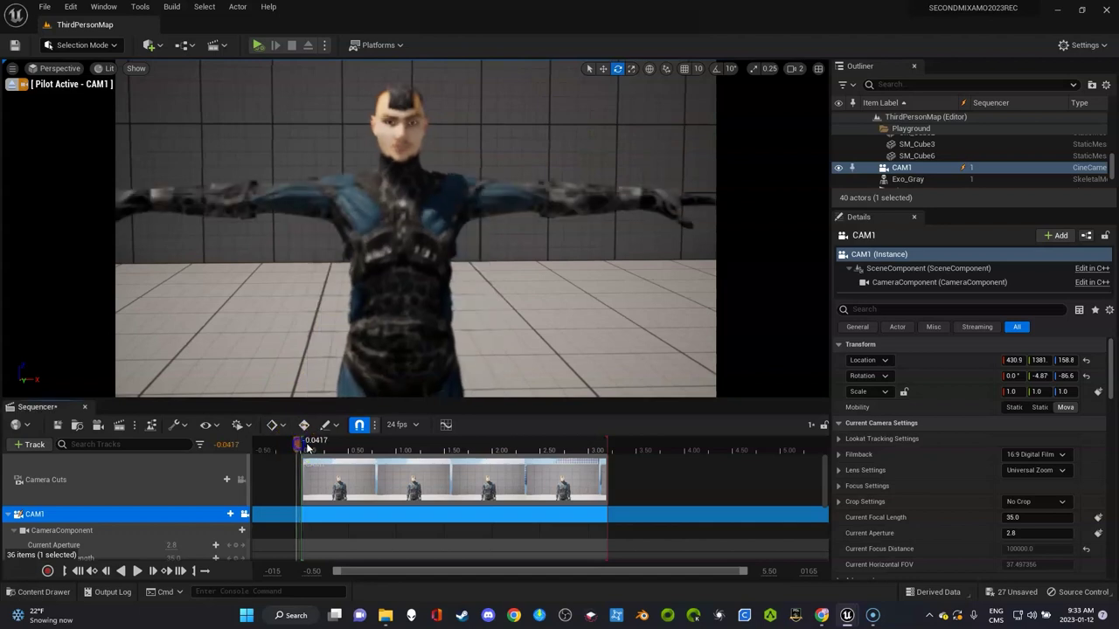
left_click_drag(298, 447, 595, 478)
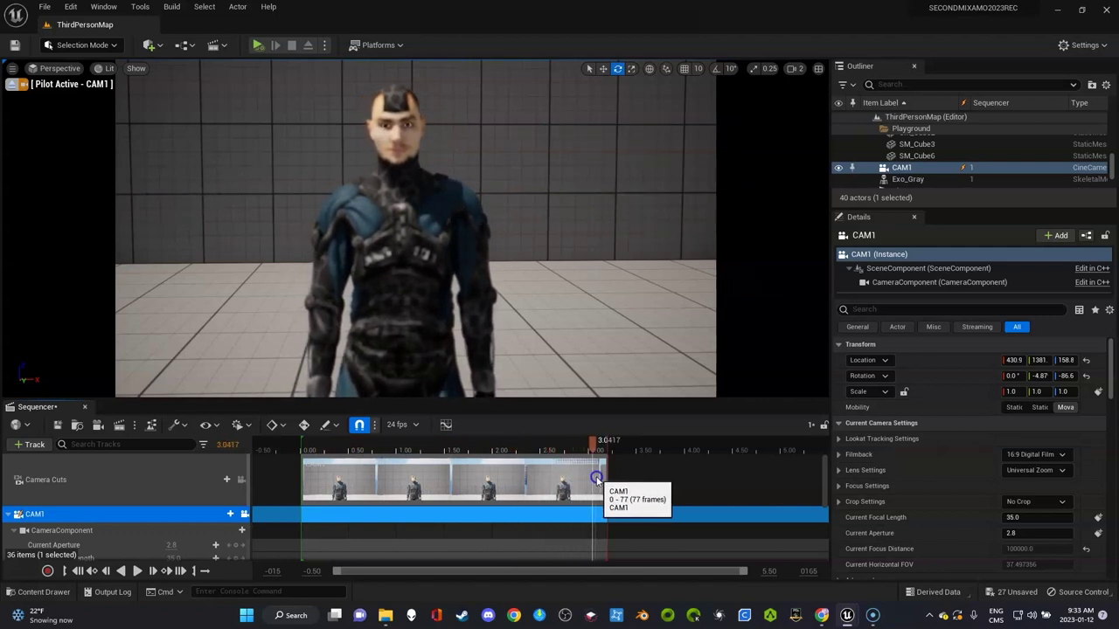
scroll(262, 490, "down", 3)
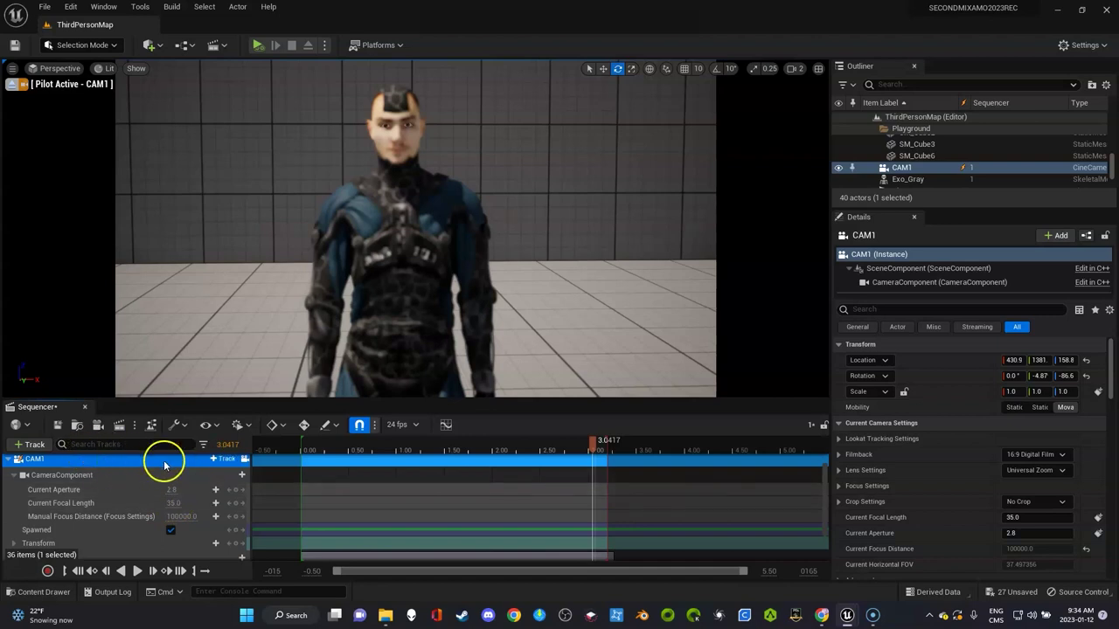
Step: Select CAM1's camera component and set its Focus Method to Manual
left_click(126, 474)
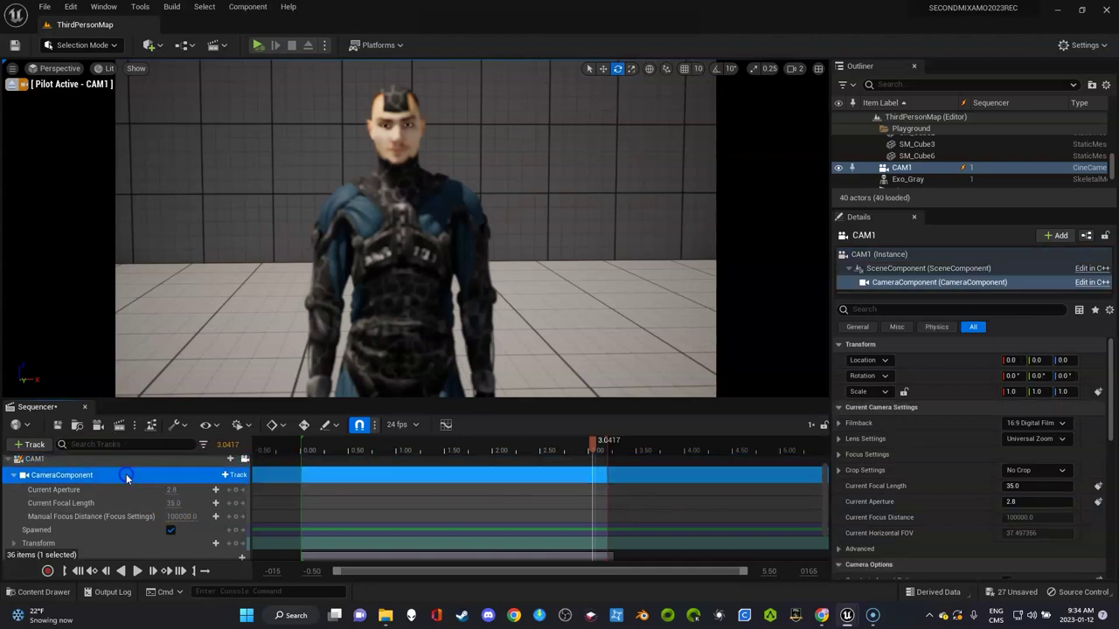
left_click(60, 461)
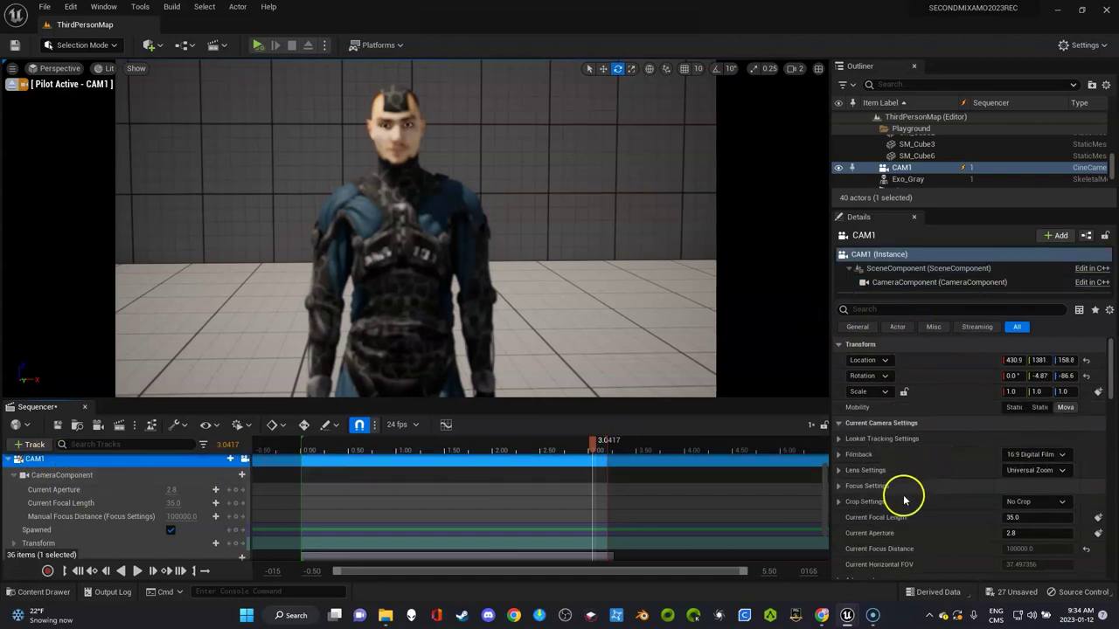
left_click(1037, 503)
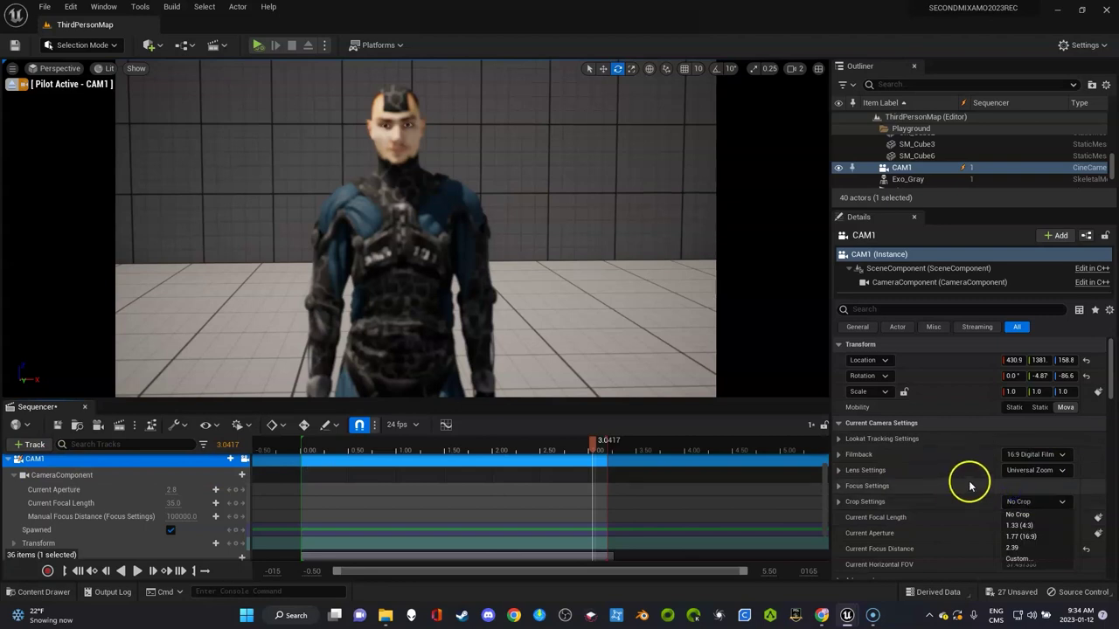
left_click(839, 488)
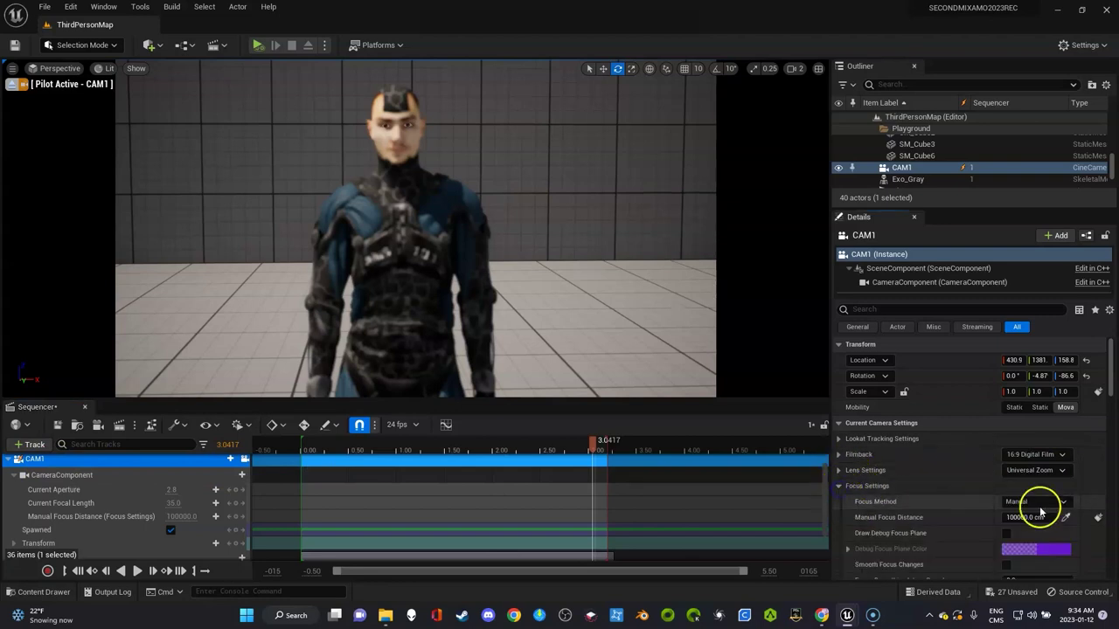
left_click(1072, 507)
left_click(1029, 545)
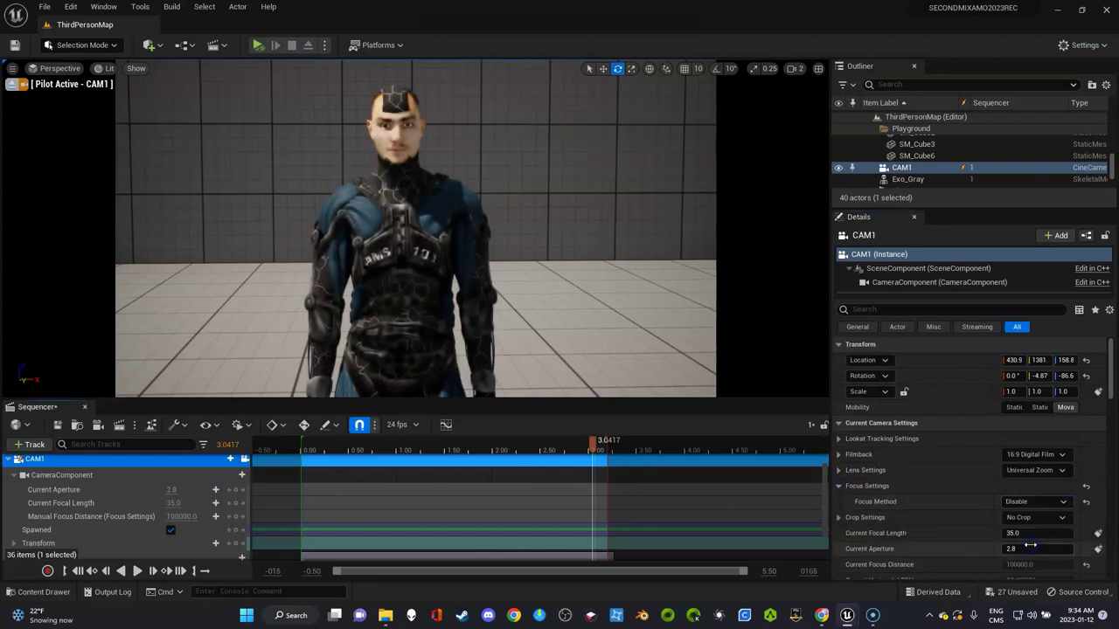
left_click(490, 214)
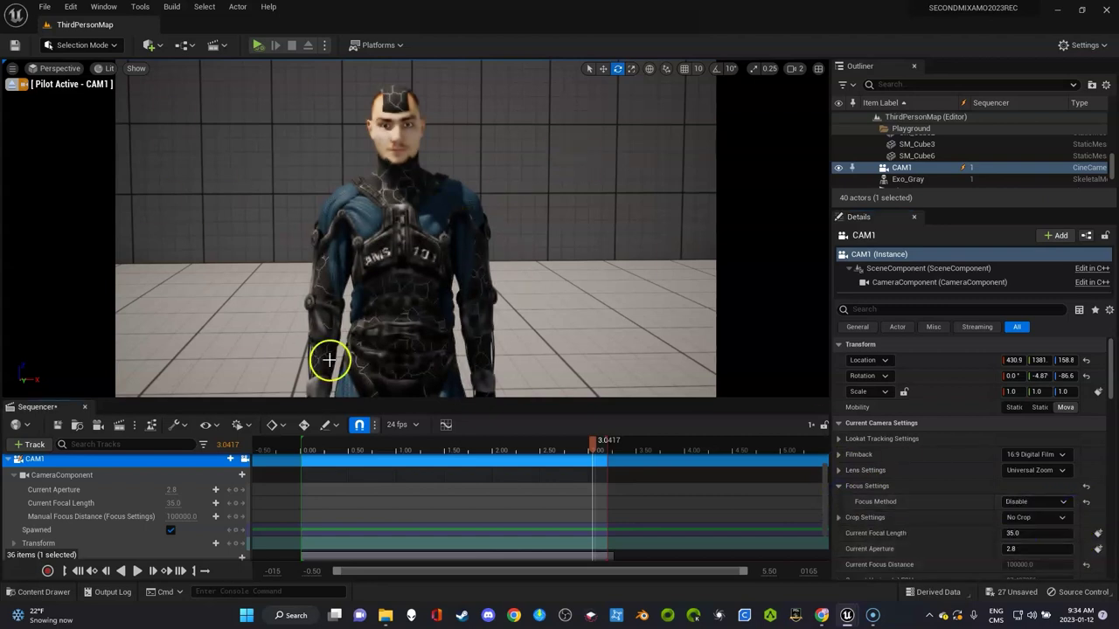
left_click(1040, 504)
left_click(1031, 529)
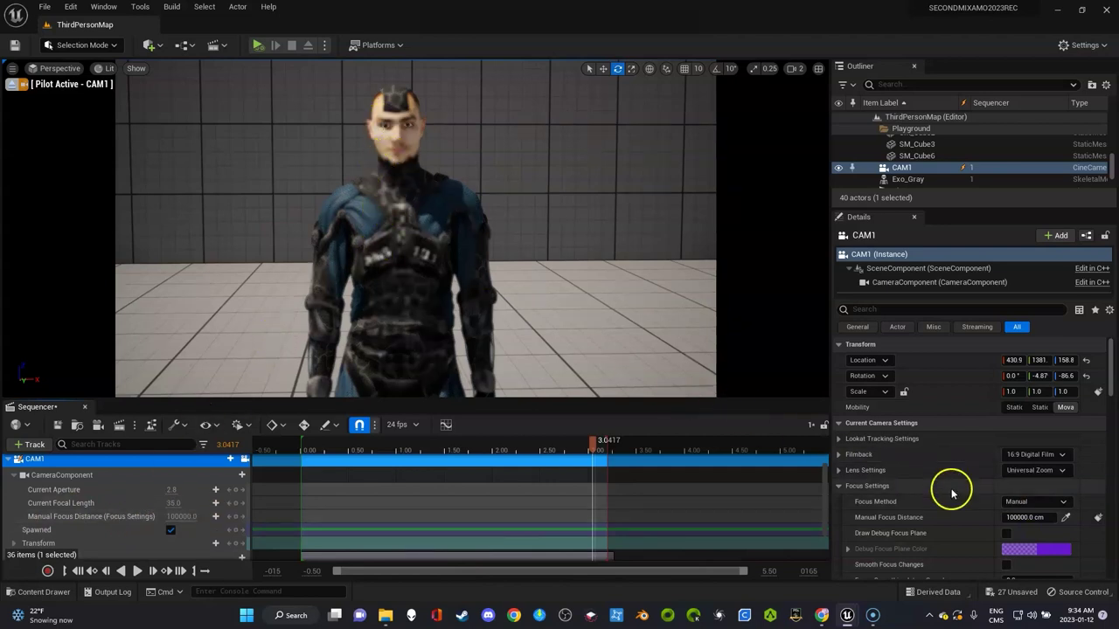
Step: Eyedrop focus on Exo_Gray's chest (about 251.6 cm) and set the filmback to 16:9 DSLR
left_click(1065, 520)
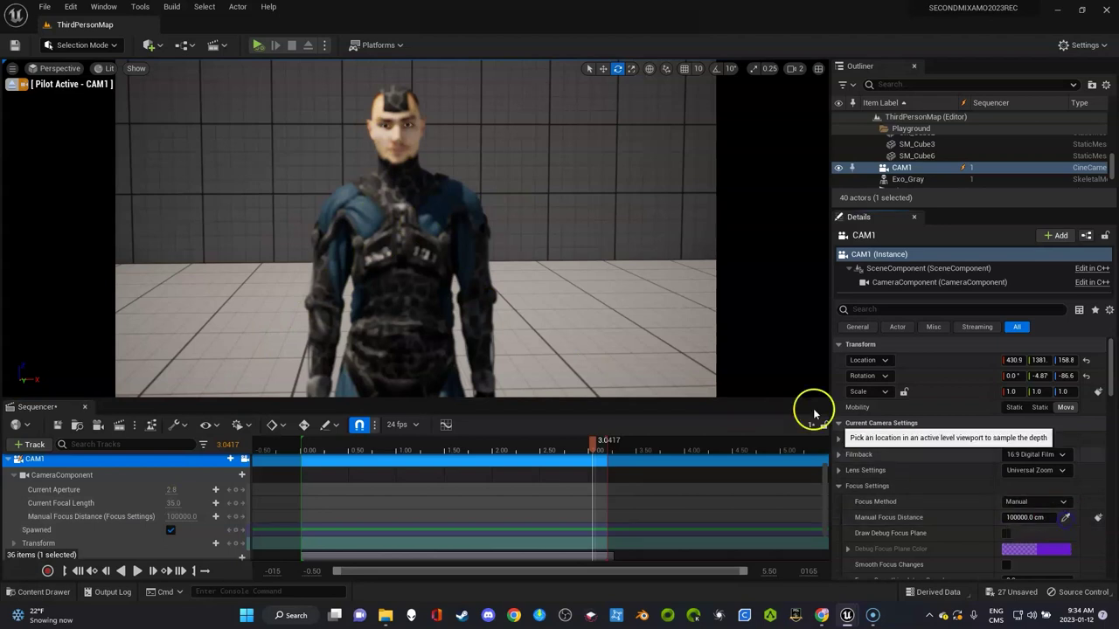
left_click(419, 235)
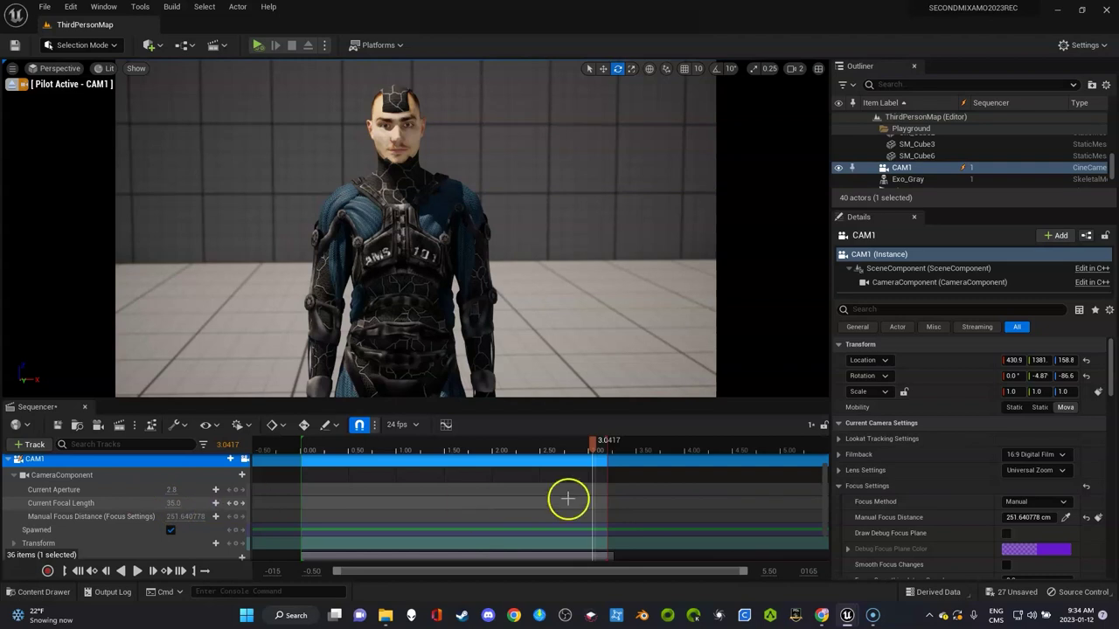
left_click(1037, 455)
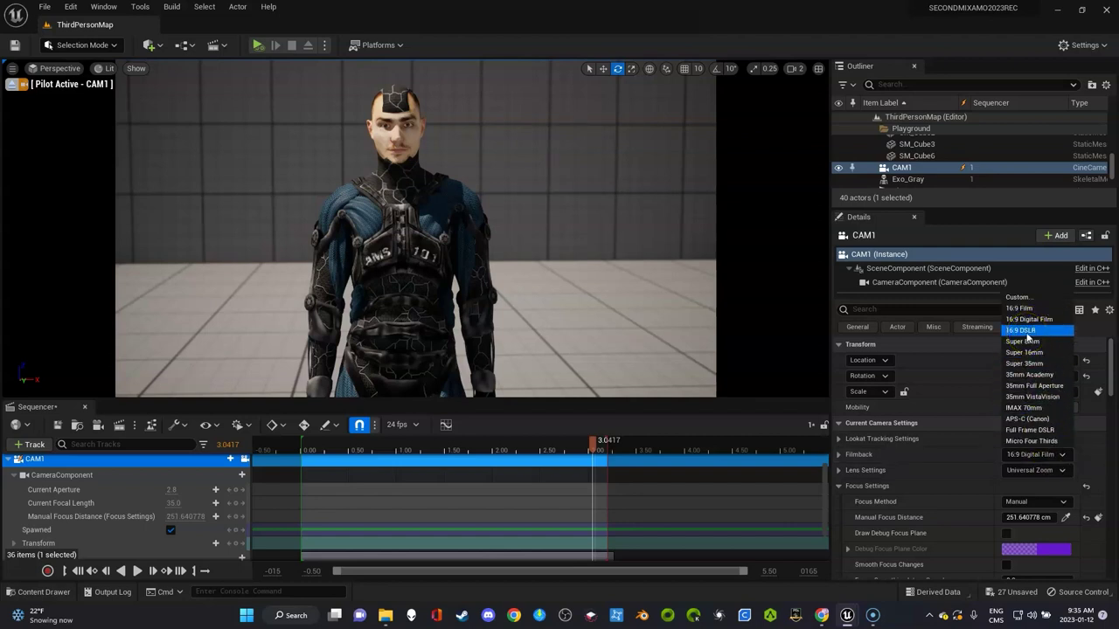
left_click(1028, 332)
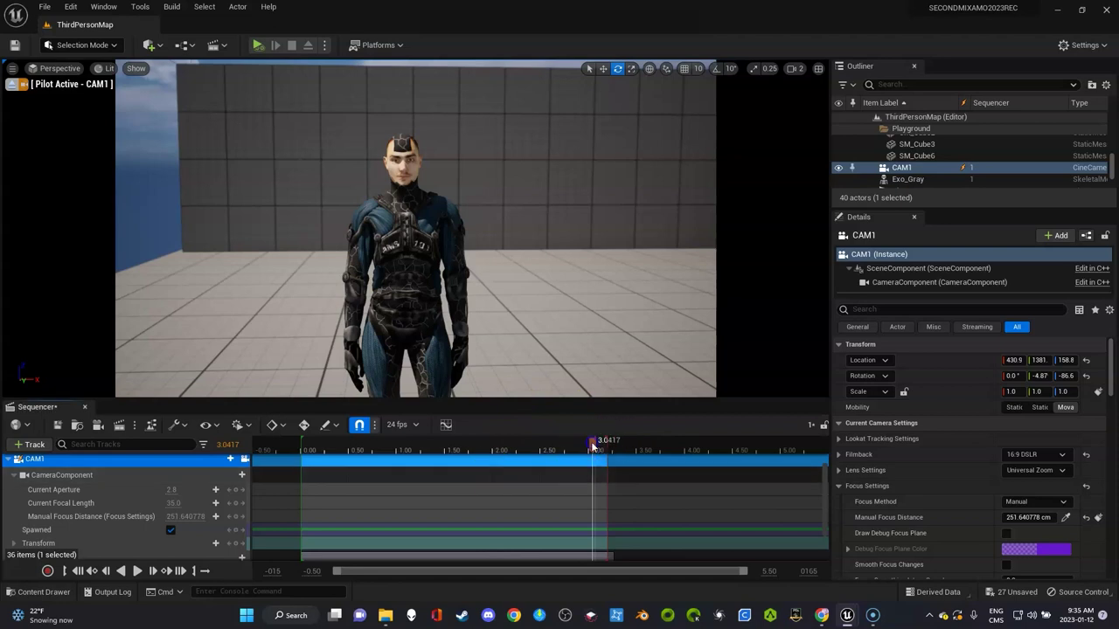
Step: Rewind to the first frame and expand CAM1's Transform track
left_click_drag(592, 446, 324, 444)
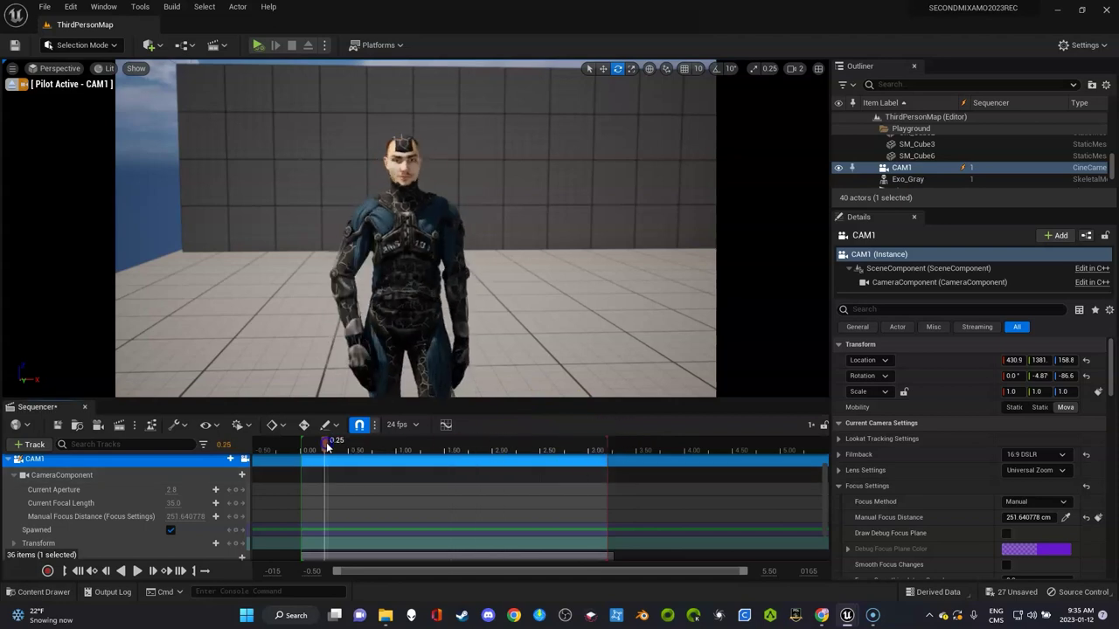
left_click(70, 570)
scroll(245, 494, "down", 1)
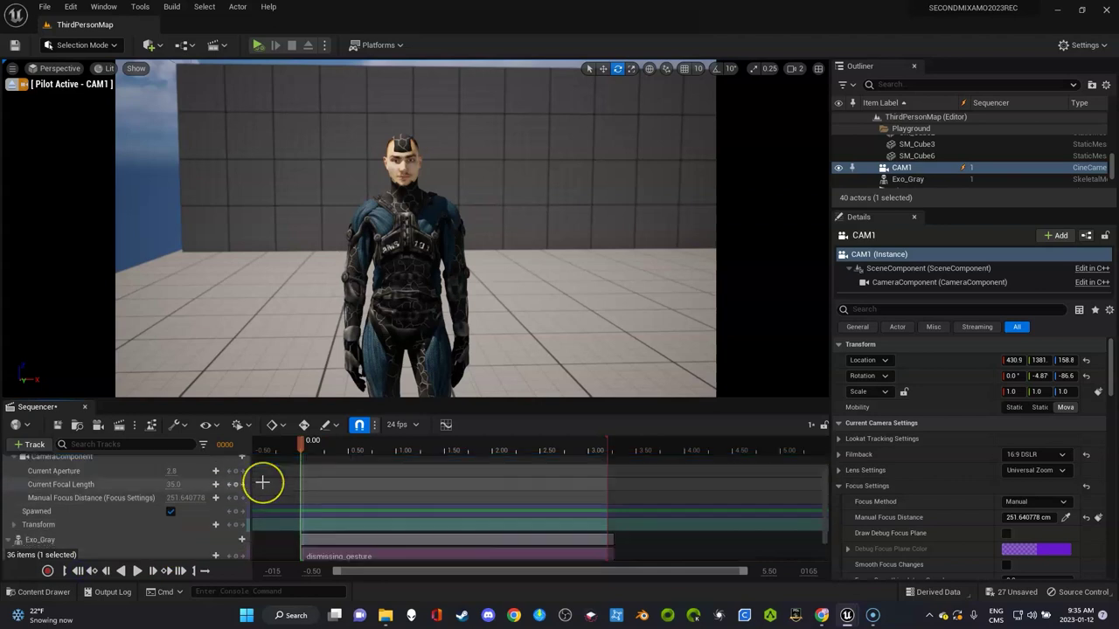
scroll(262, 482, "down", 1)
scroll(262, 482, "down", 1)
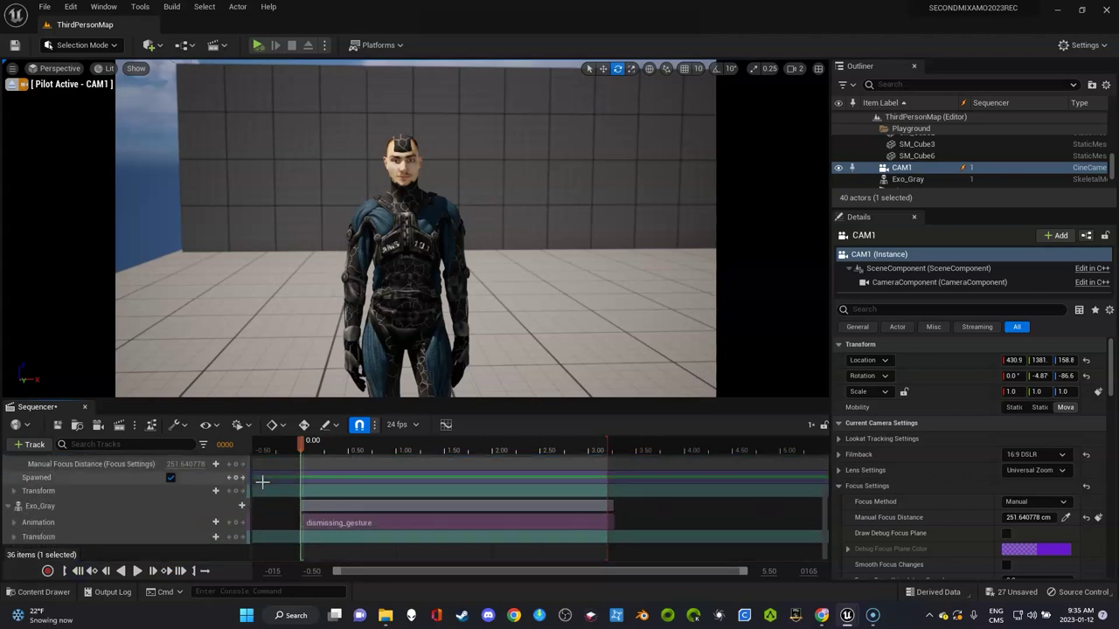
left_click(14, 492)
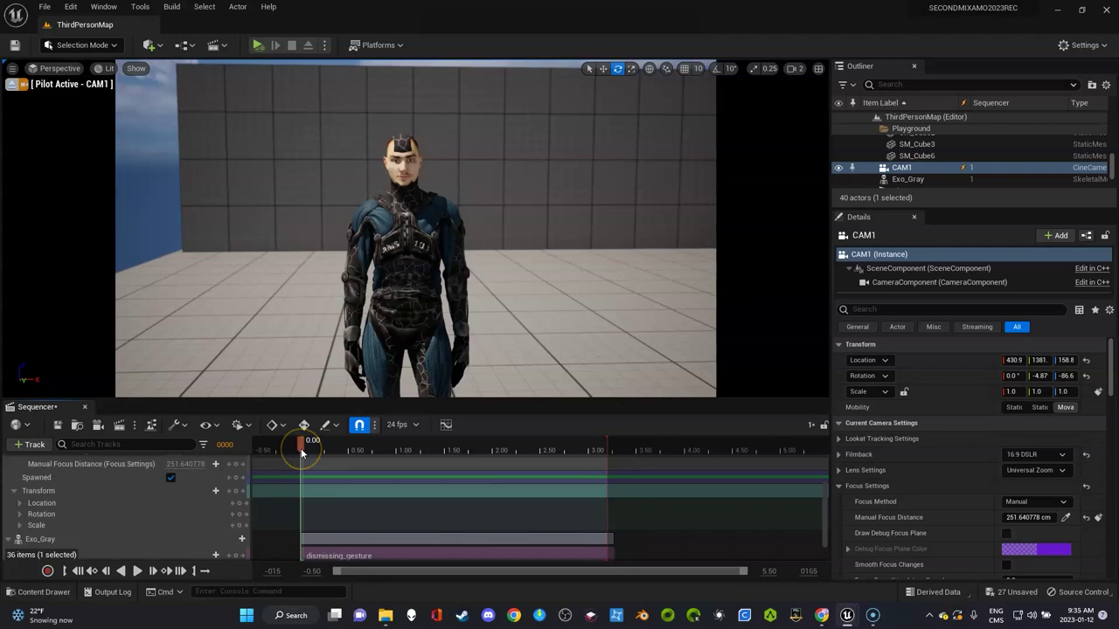
Step: At frame 0, reposition CAM1 and tilt it down so Exo_Gray sits lower in frame
left_click_drag(300, 448, 325, 457)
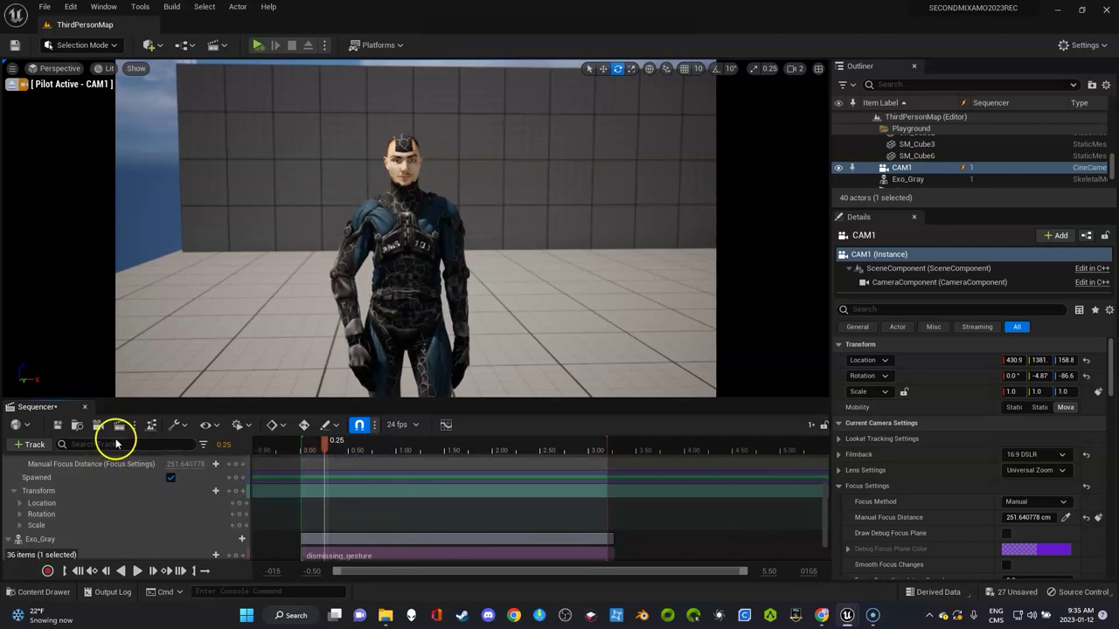
left_click(78, 571)
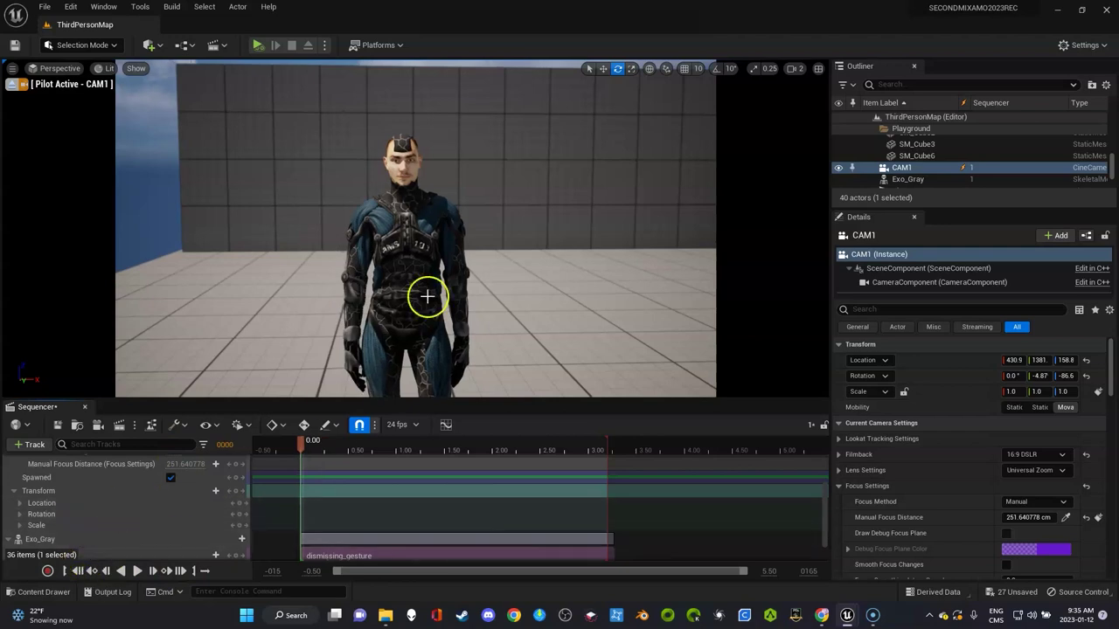
scroll(490, 228, "up", 5)
scroll(490, 228, "down", 3)
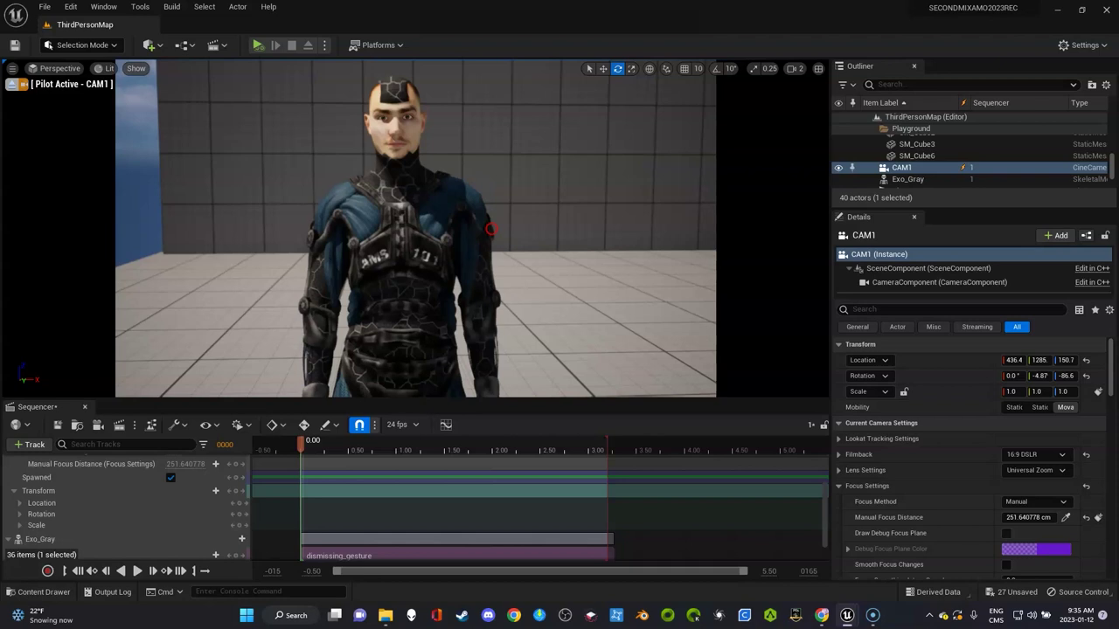
scroll(490, 228, "down", 4)
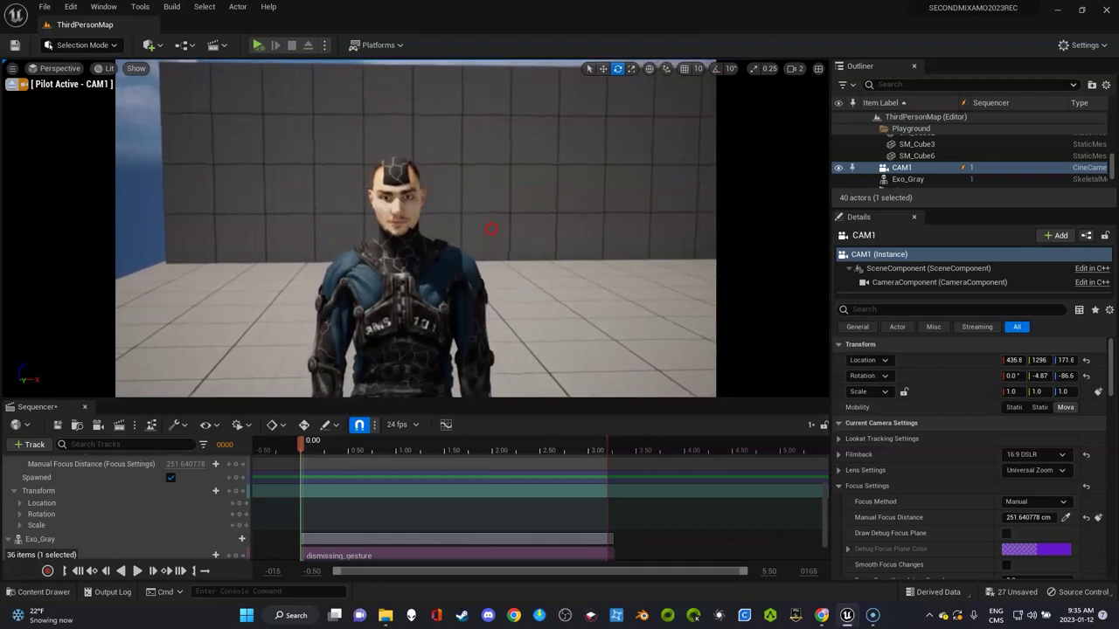
right_click_drag(491, 229, 487, 245)
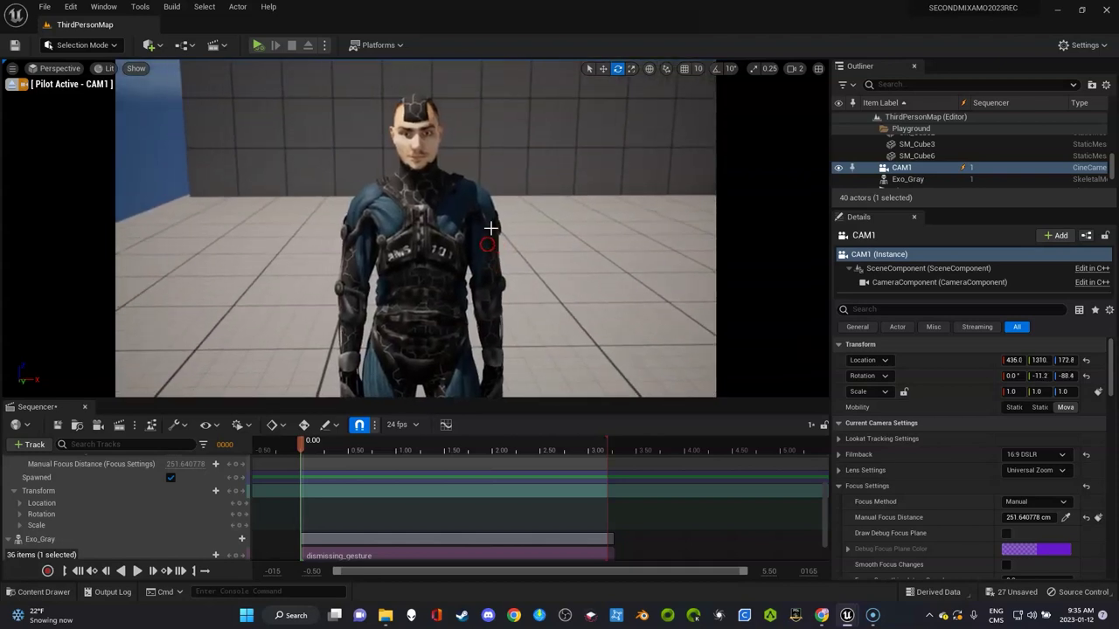
scroll(267, 467, "down", 2)
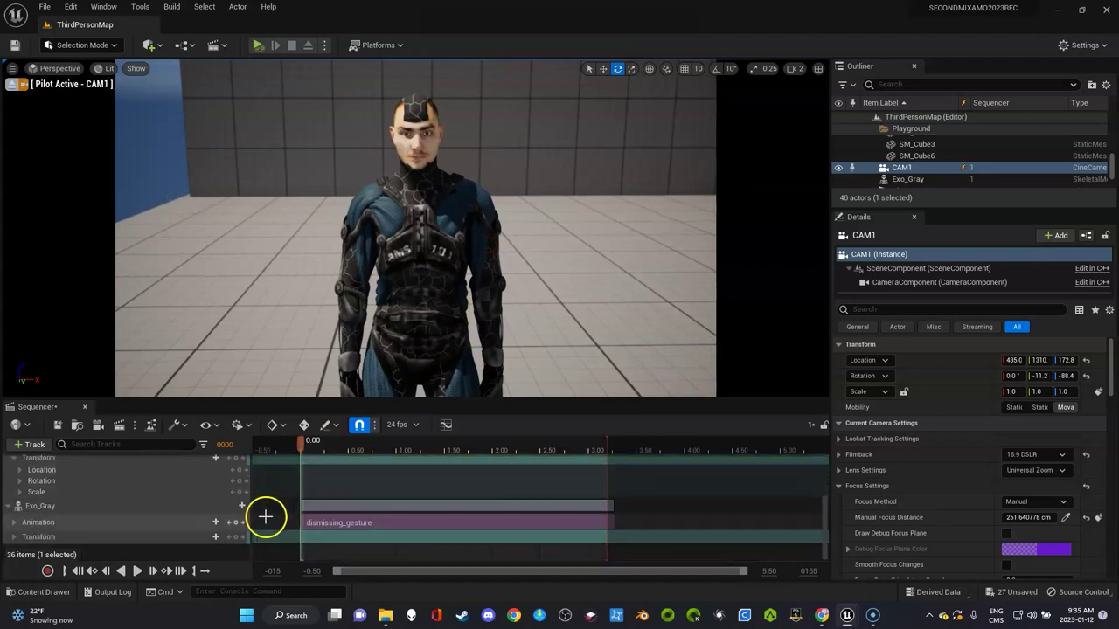
Step: Key CAM1's transform at frame 0 and at 1.875, then preview the camera move
left_click(234, 458)
left_click_drag(300, 440, 483, 451)
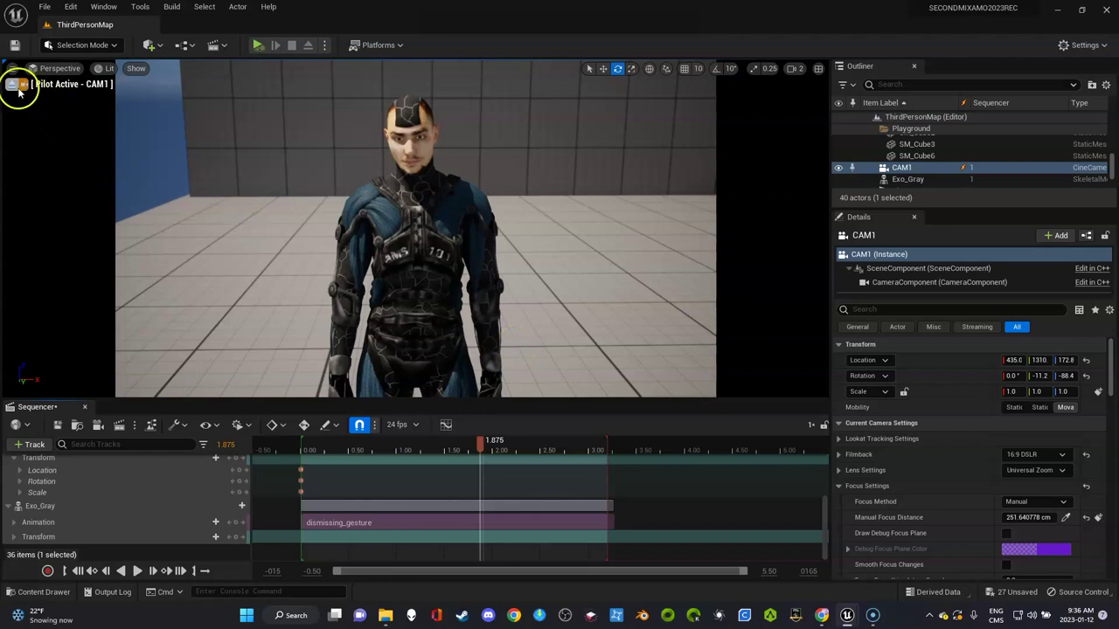
scroll(442, 254, "down", 3)
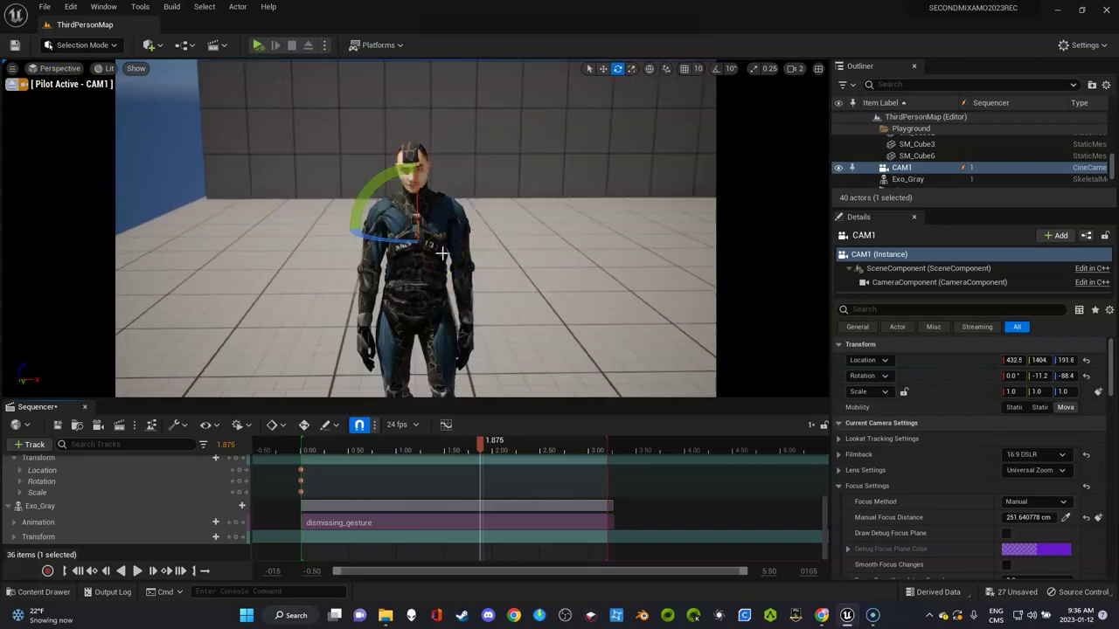
left_click(236, 459)
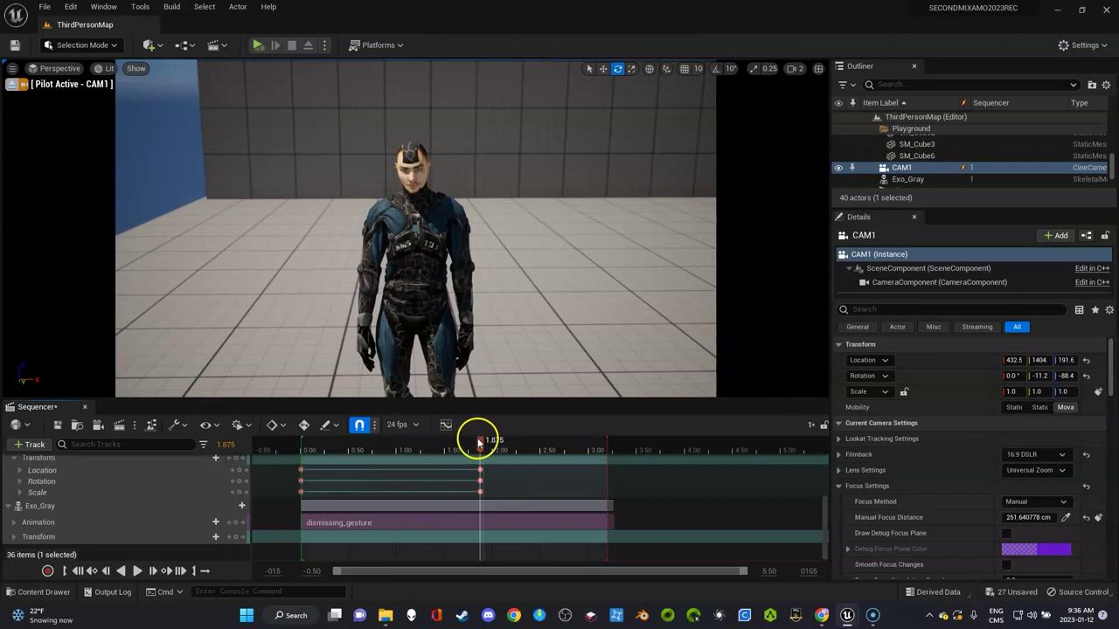
left_click_drag(482, 443, 362, 487)
Step: At frame 0, focus CAM1 on Exo_Gray's chest at 180.66 cm
left_click(77, 570)
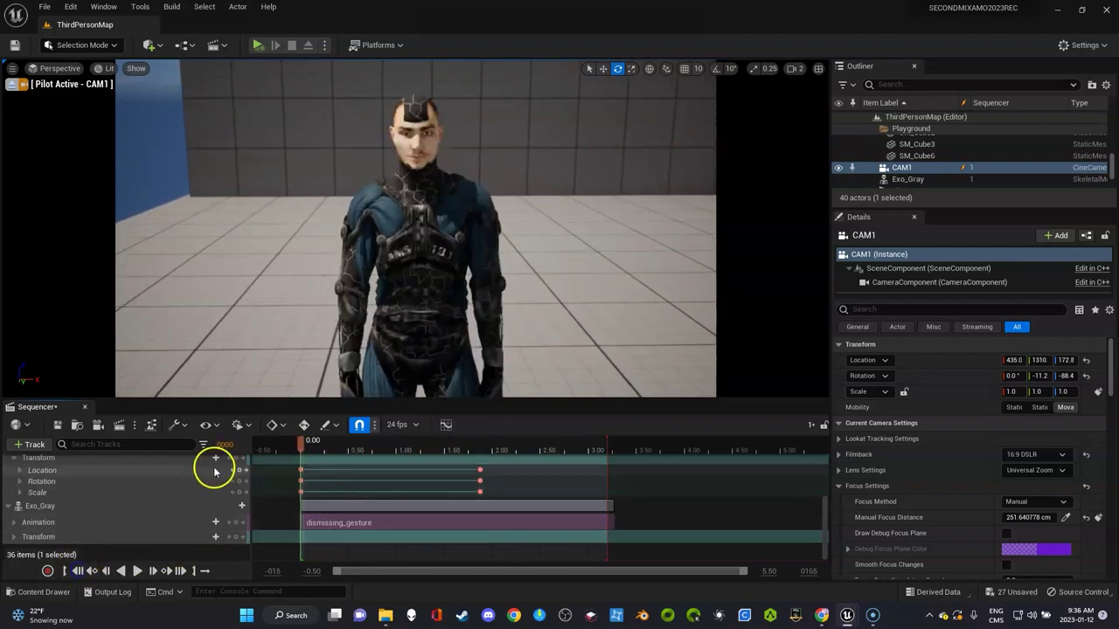
scroll(305, 480, "up", 3)
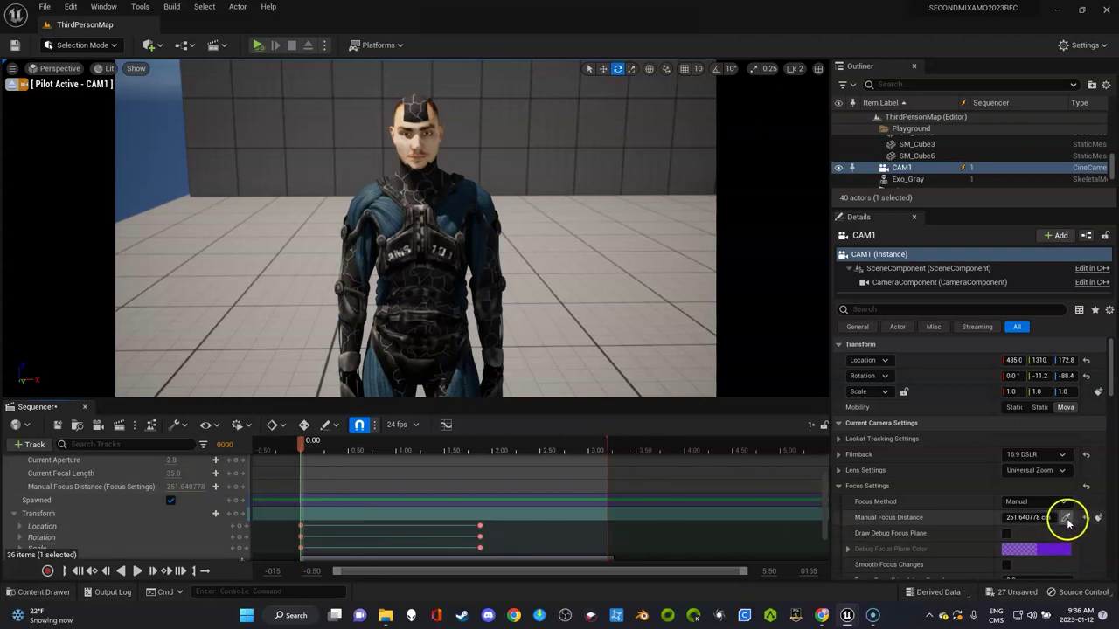
left_click(435, 260)
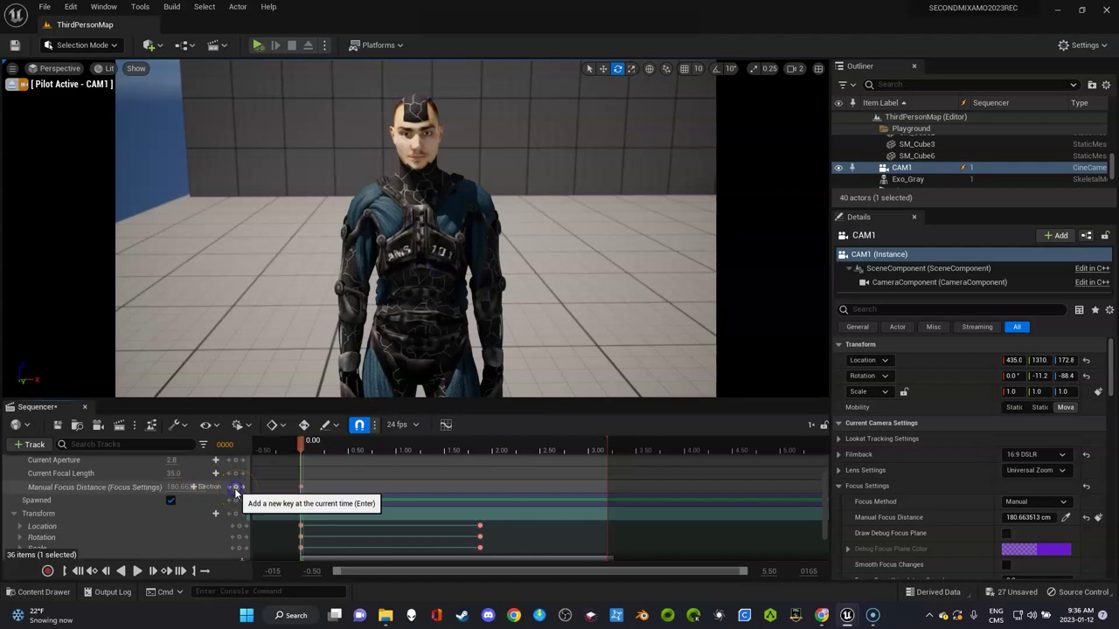
Step: At 1.8333, eyedrop focus on the character and key Manual Focus Distance at 276.34 cm
left_click(300, 450)
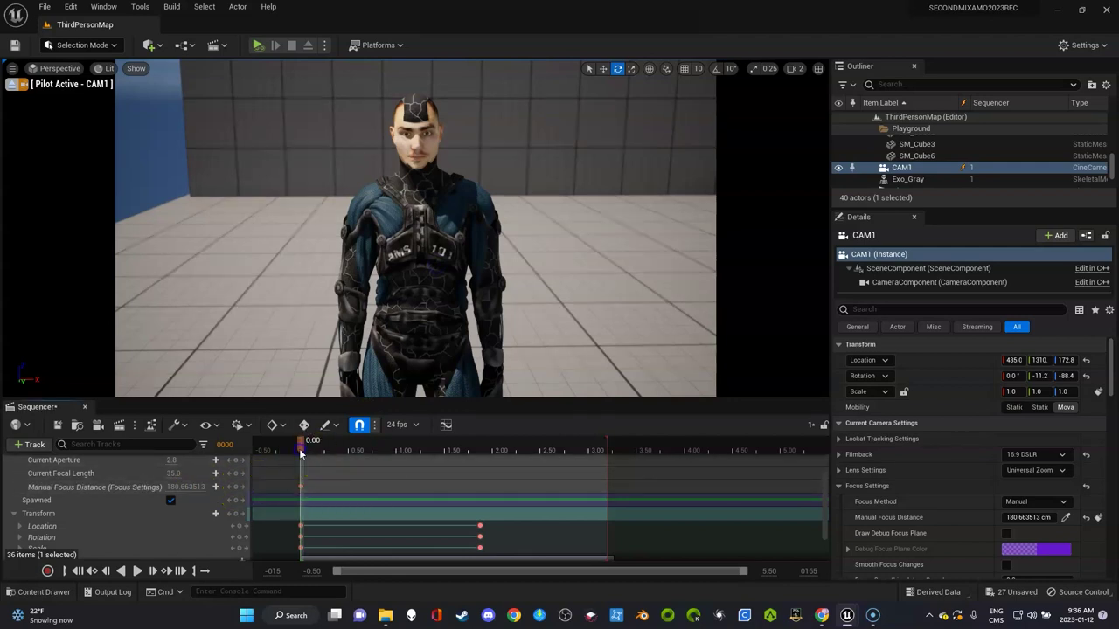
left_click_drag(299, 450, 479, 456)
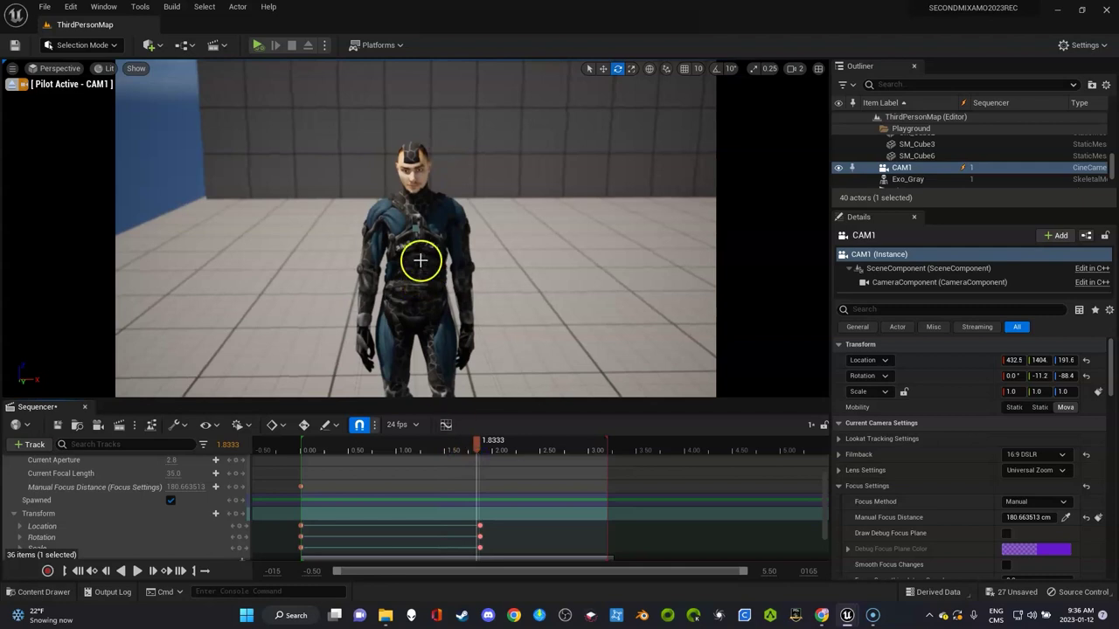
left_click(1066, 518)
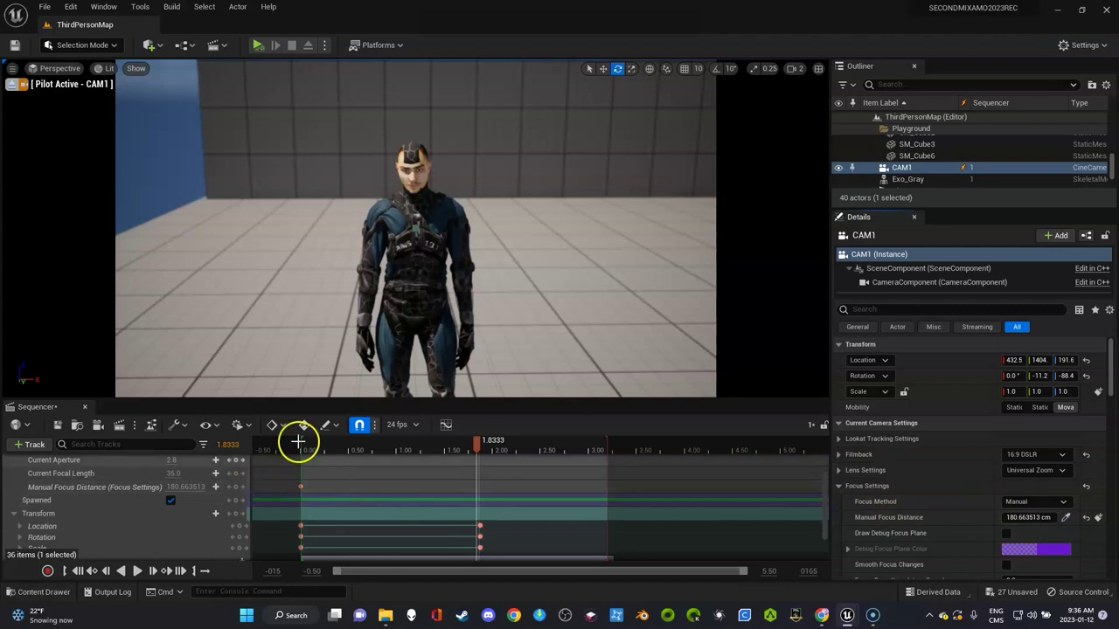
left_click(416, 262)
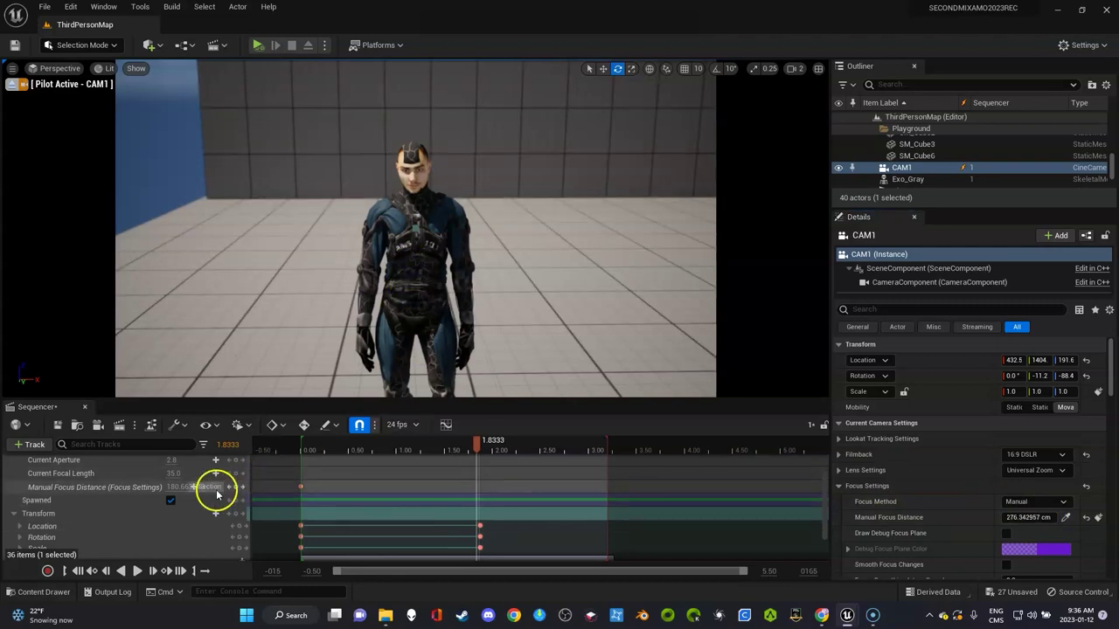
left_click(234, 489)
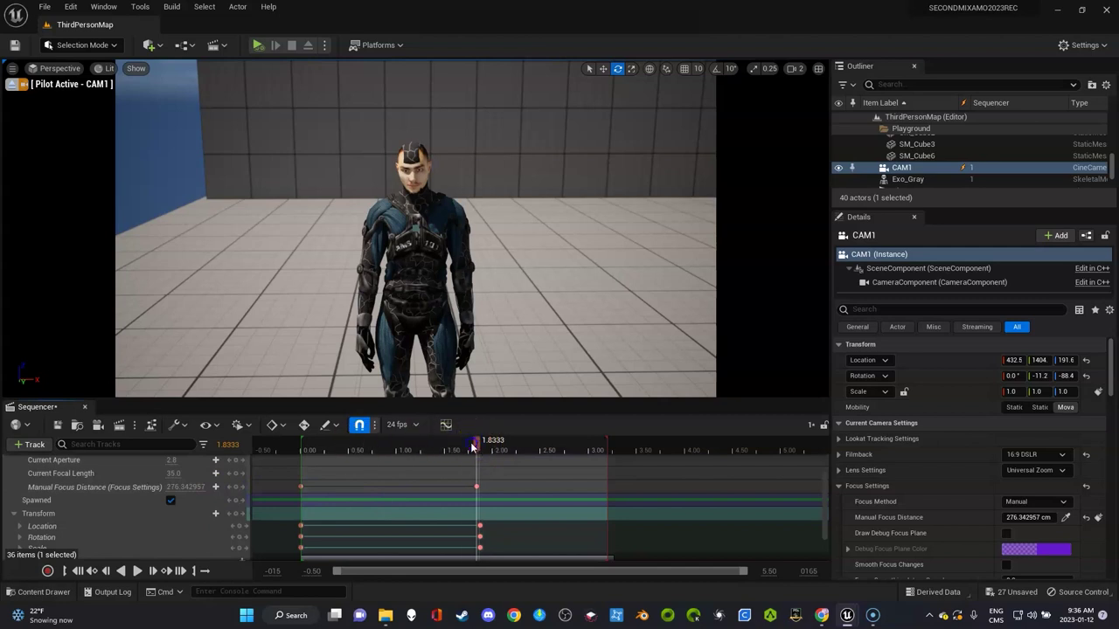
left_click_drag(465, 446, 525, 480)
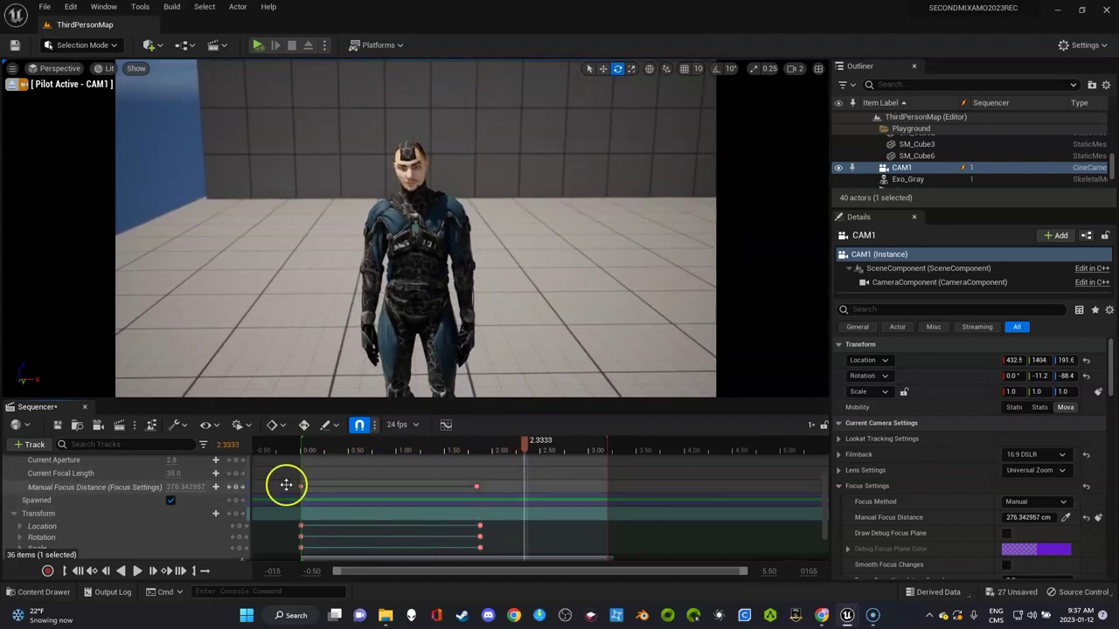
Step: In Render Movie Settings, set the resolution to 3840 x 2160 (16:9) and browse for the output directory
left_click(134, 428)
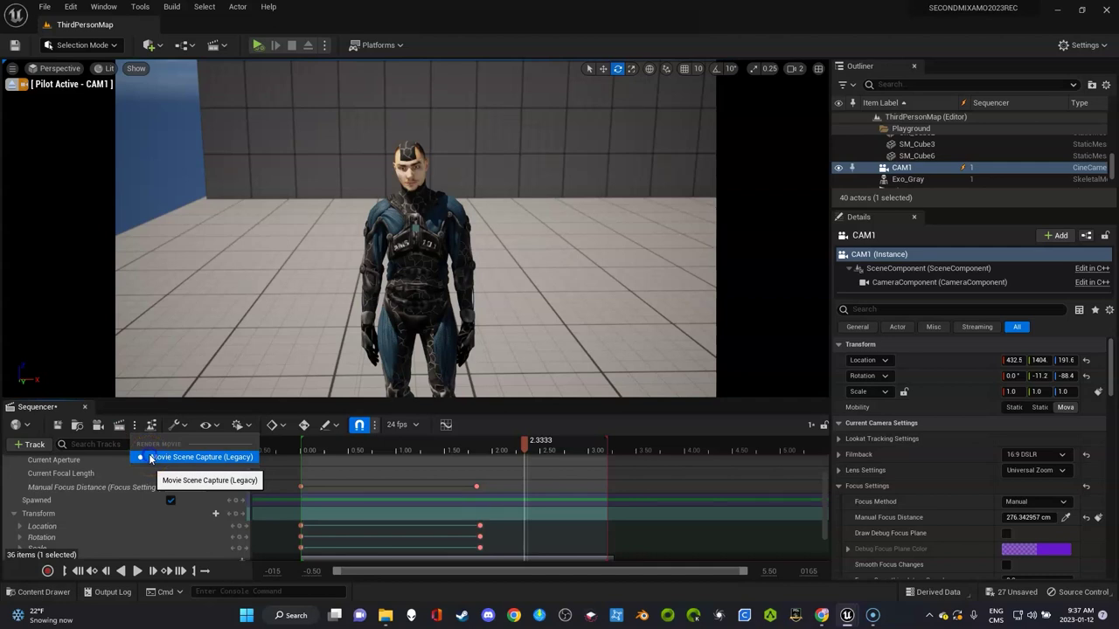
left_click(118, 428)
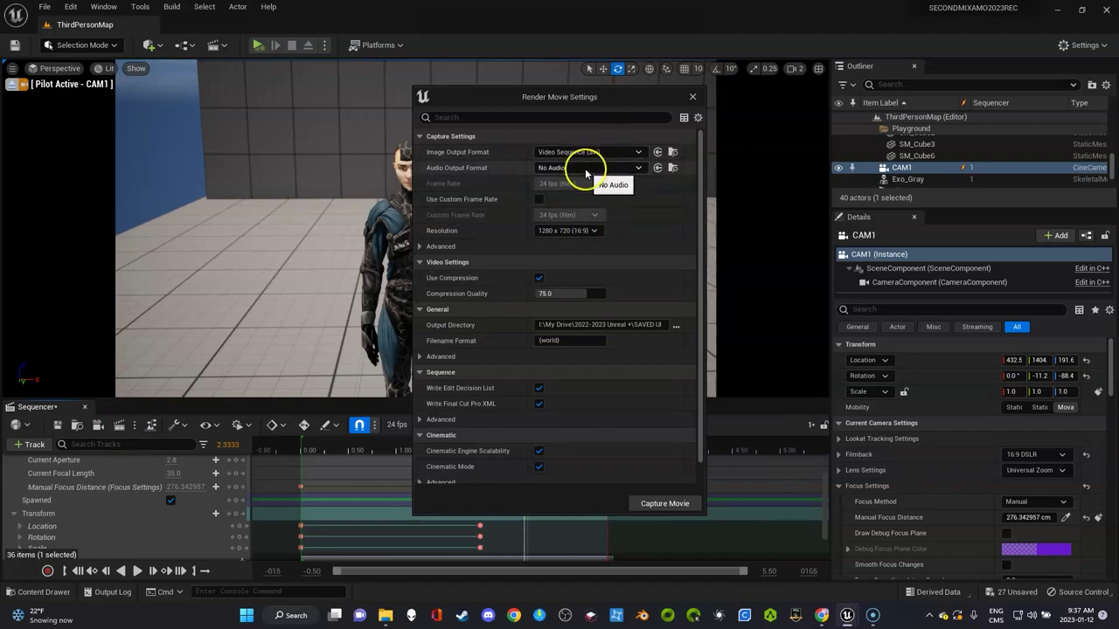
left_click(592, 231)
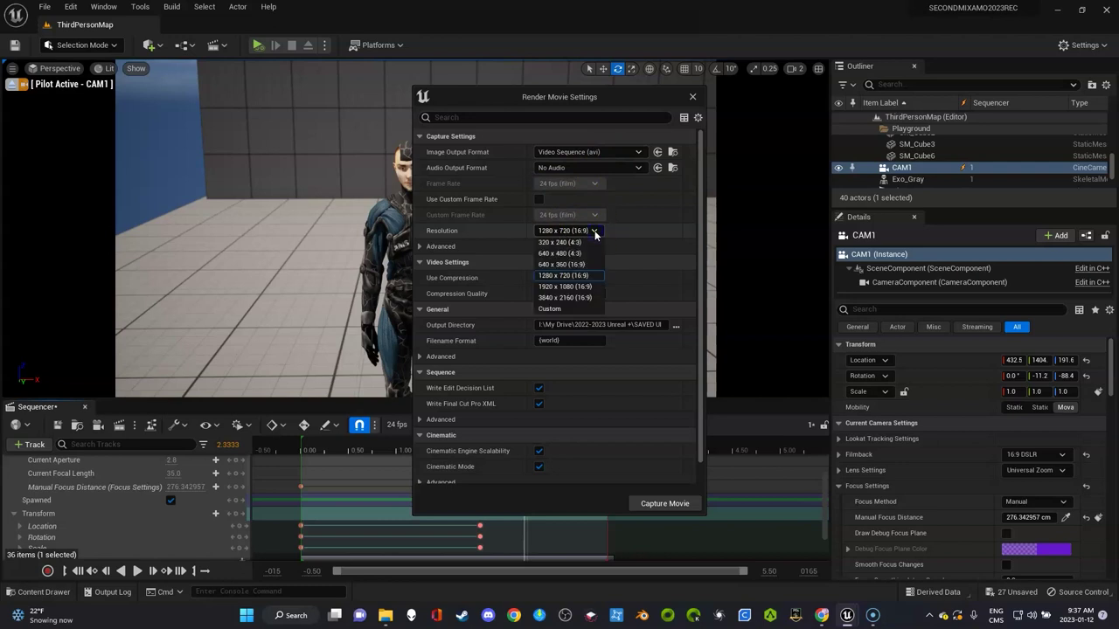
left_click(586, 299)
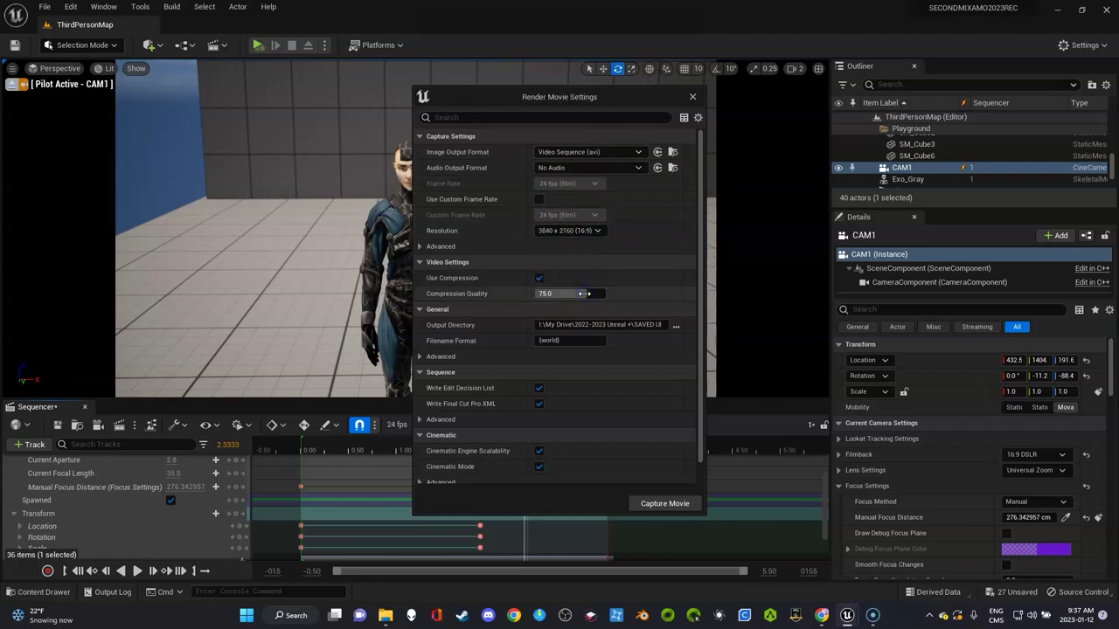
left_click(675, 325)
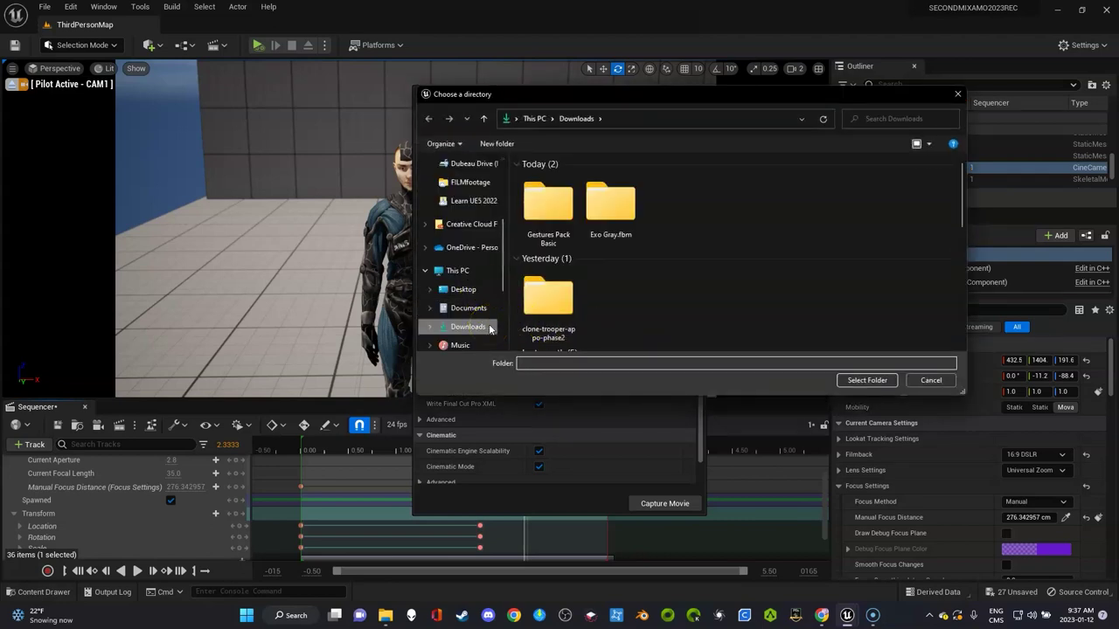
Step: Navigate to drive D: in the directory chooser
scroll(485, 319, "down", 3)
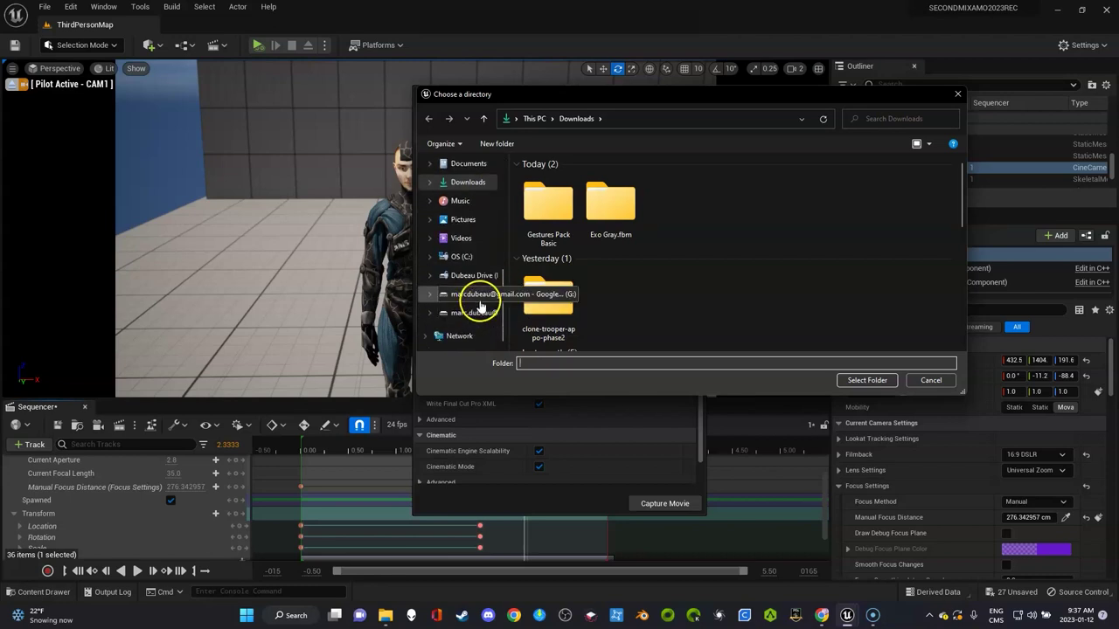
left_click(480, 312)
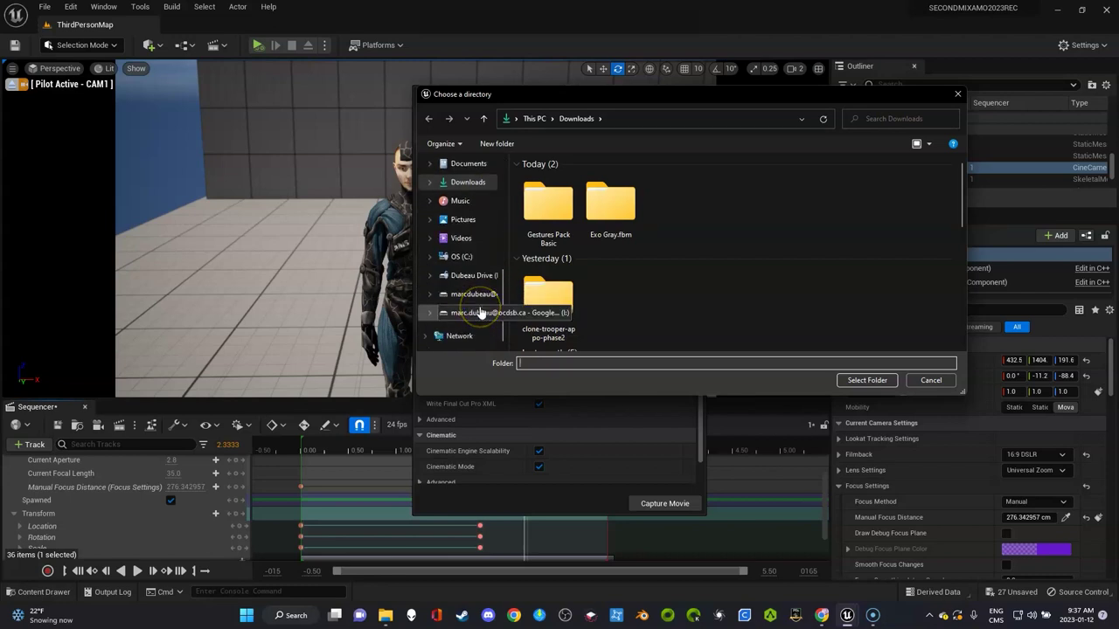
left_click(484, 276)
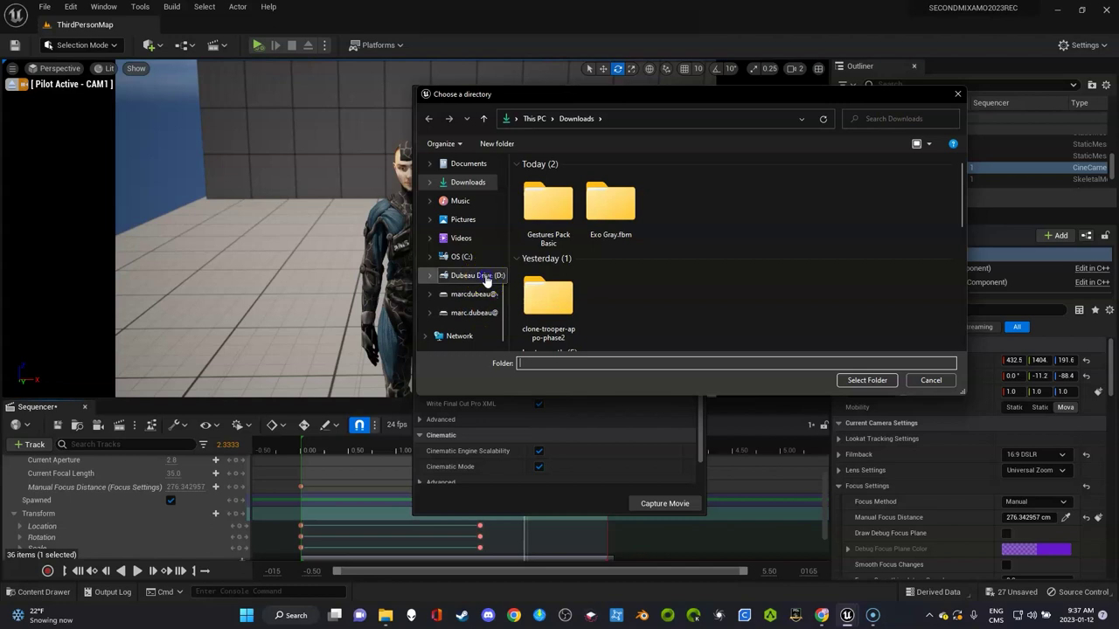
left_click(829, 276)
scroll(829, 280, "down", 1)
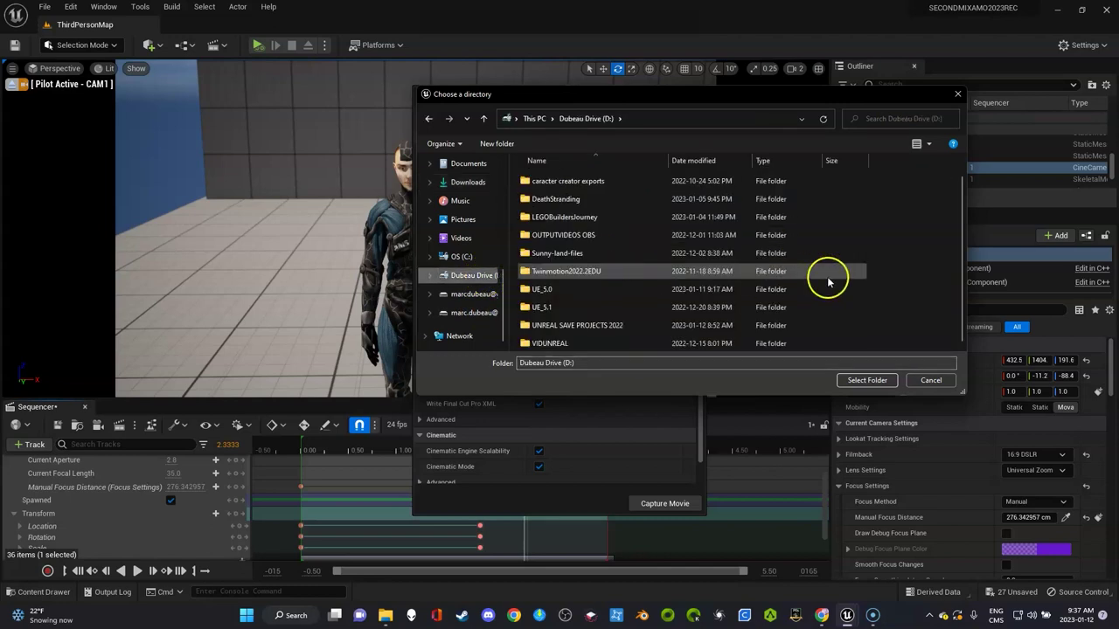
Step: Create a new folder named CINMATICS on D: and select it as the output directory
right_click(885, 282)
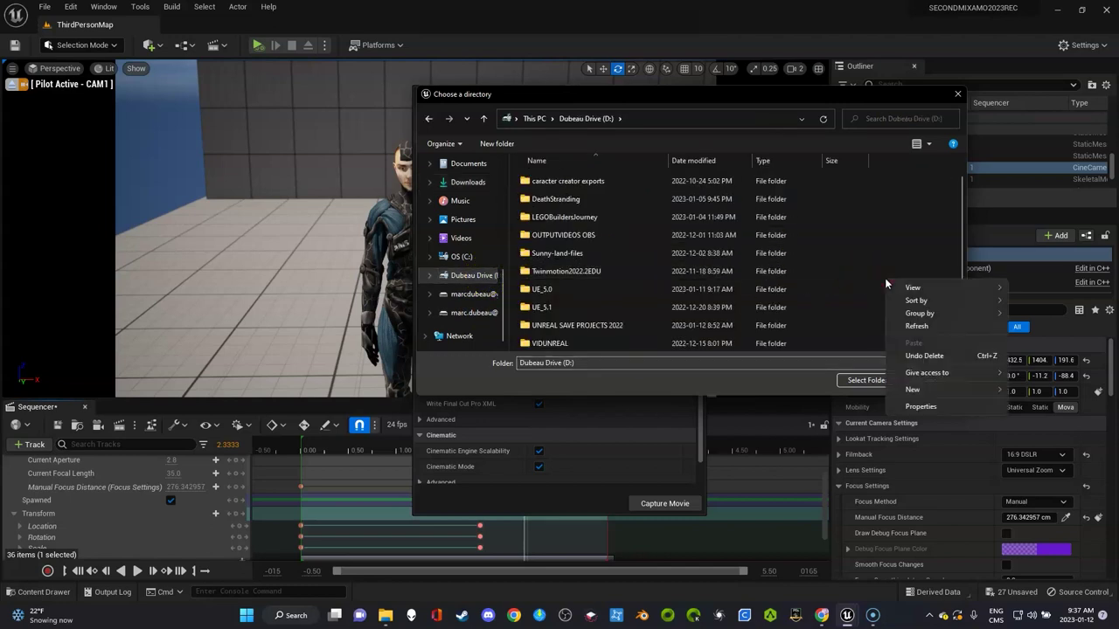
left_click(944, 374)
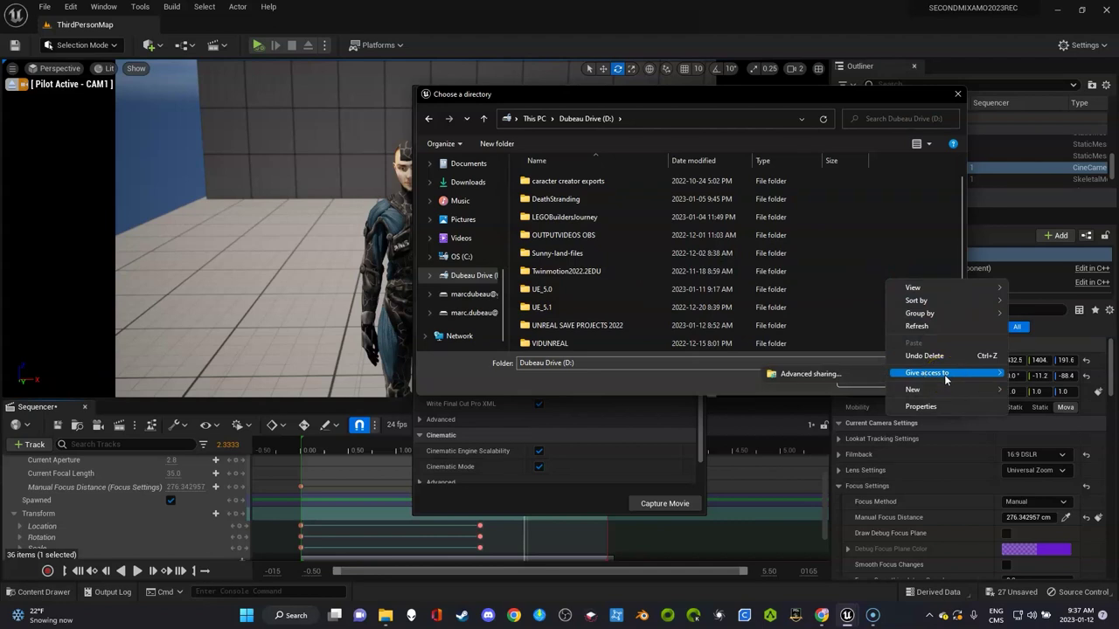
mouse_move(935, 390)
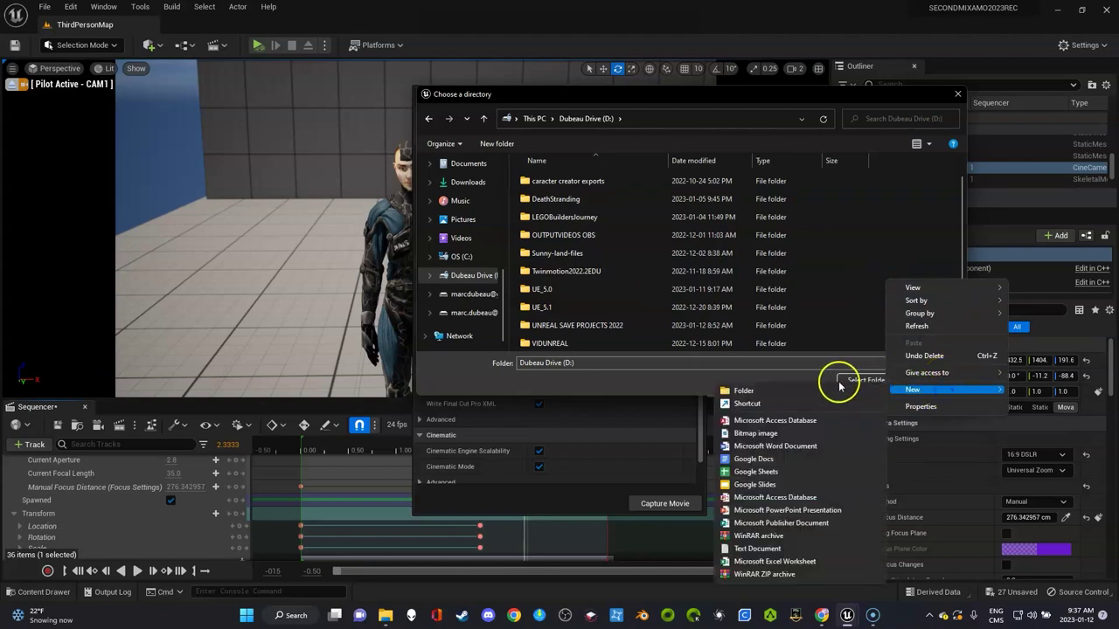
left_click(791, 391)
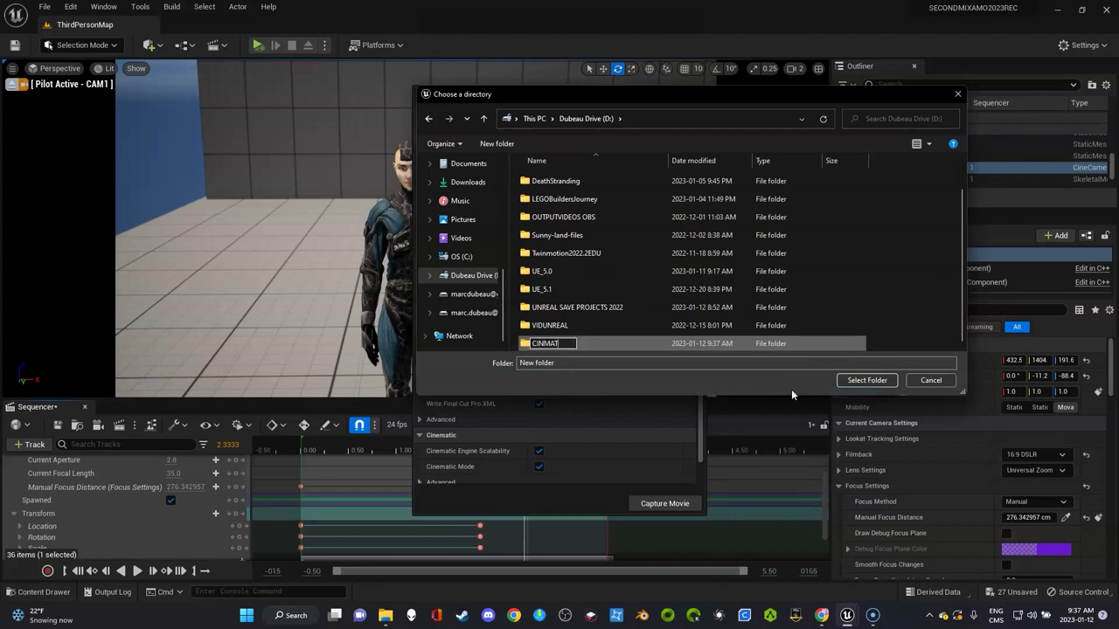
type("CINMATICS")
left_click(631, 341)
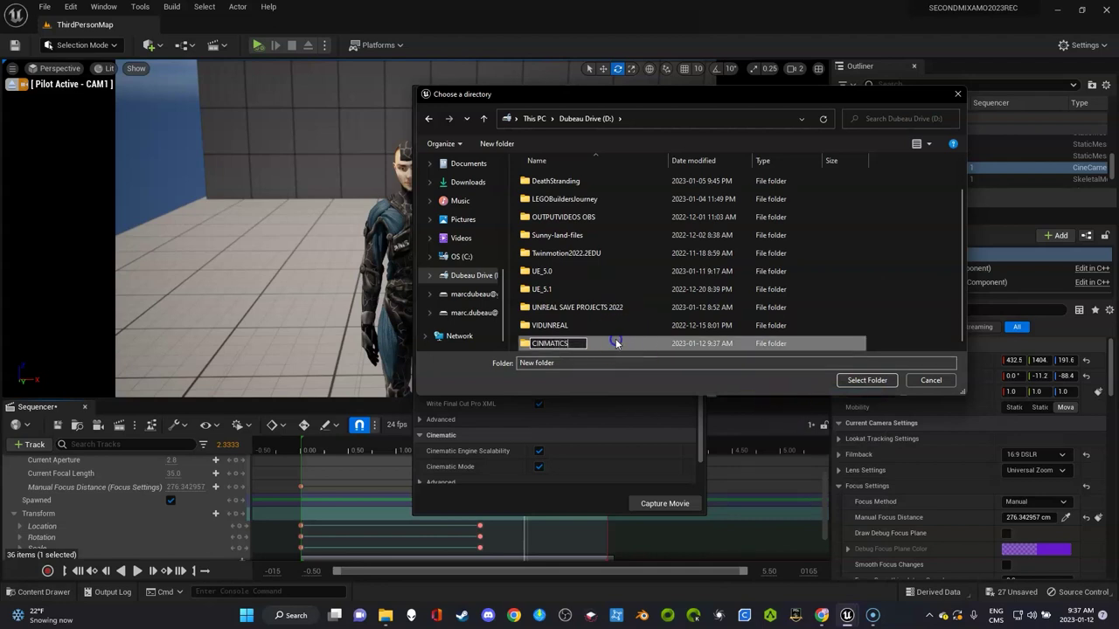
left_click(870, 382)
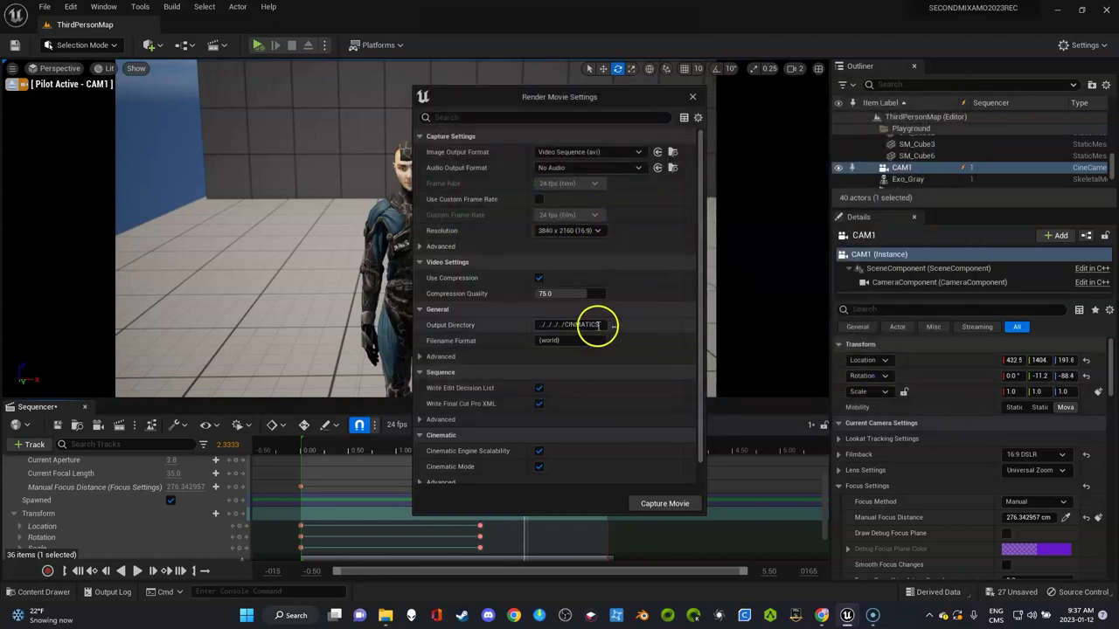
Step: Capture the movie, saving the selected modified assets so the 4K AVI renders
left_click(654, 504)
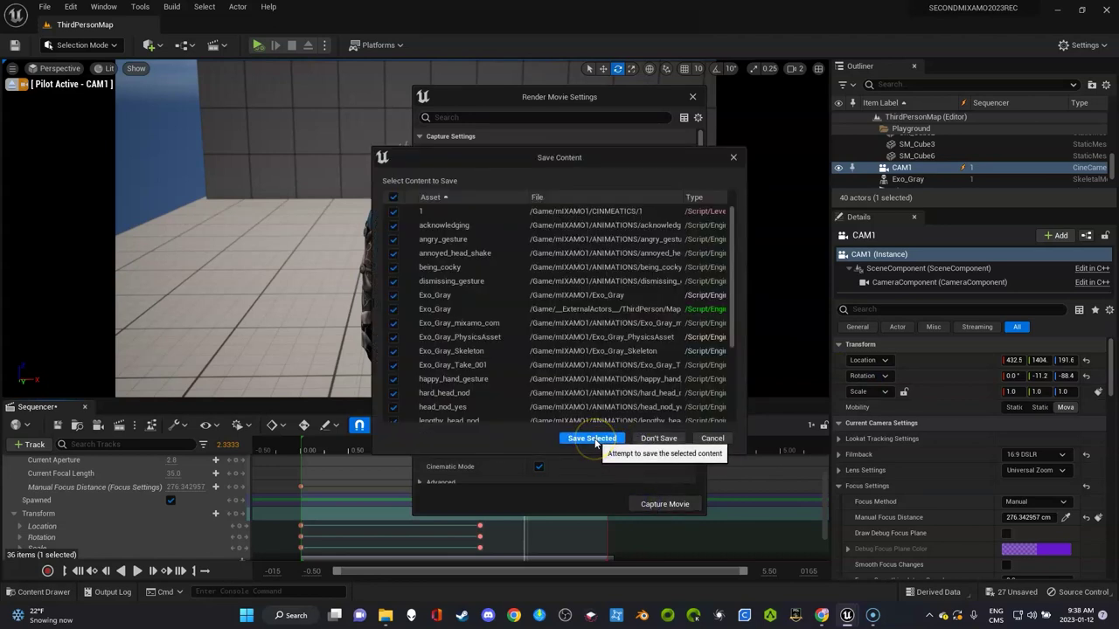
left_click(593, 440)
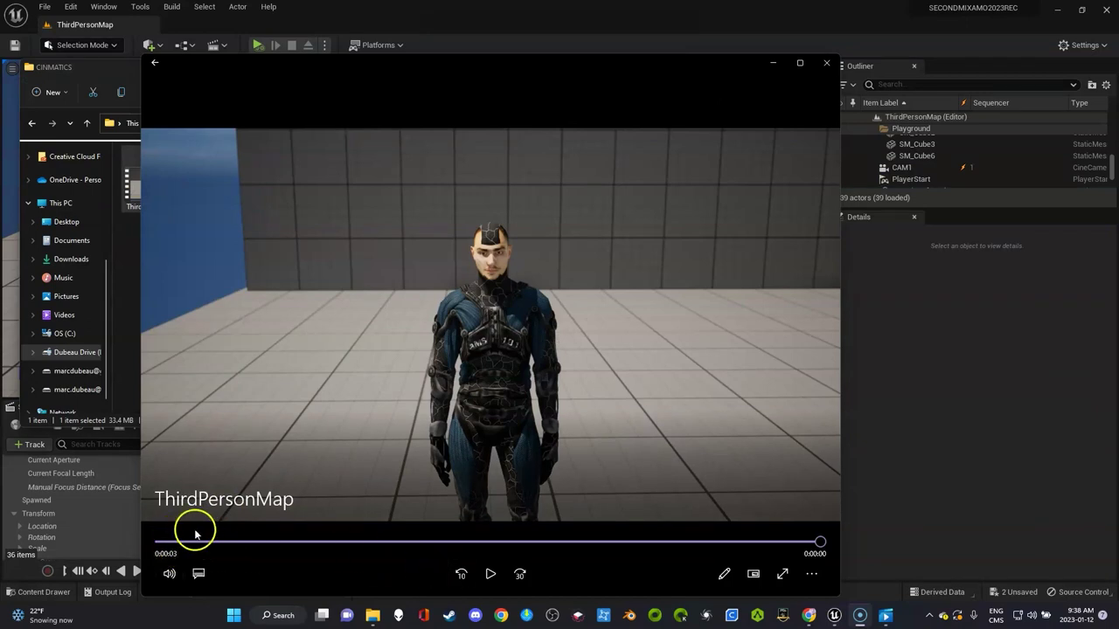
Step: Rewind the rendered 3-second Exo_Gray movie to its beginning and start playback
left_click(166, 543)
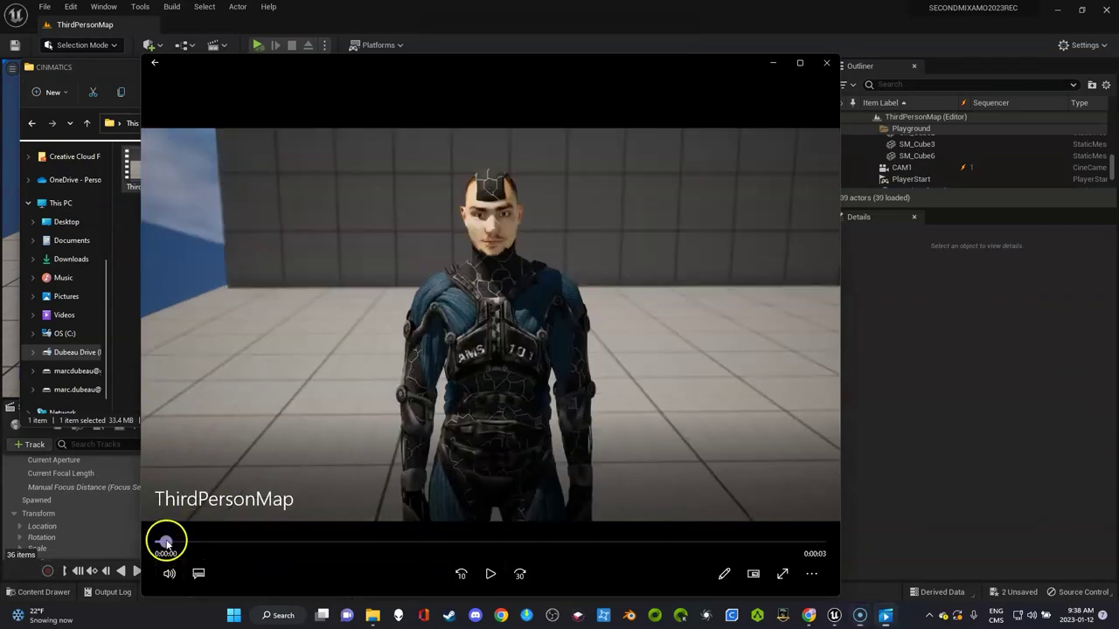
left_click(490, 575)
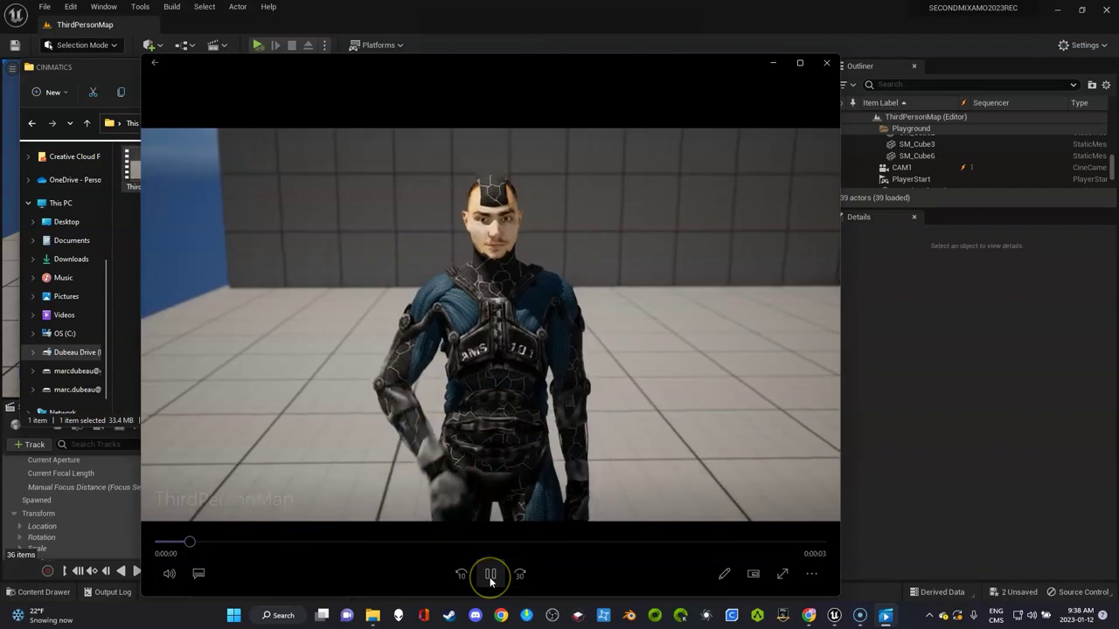